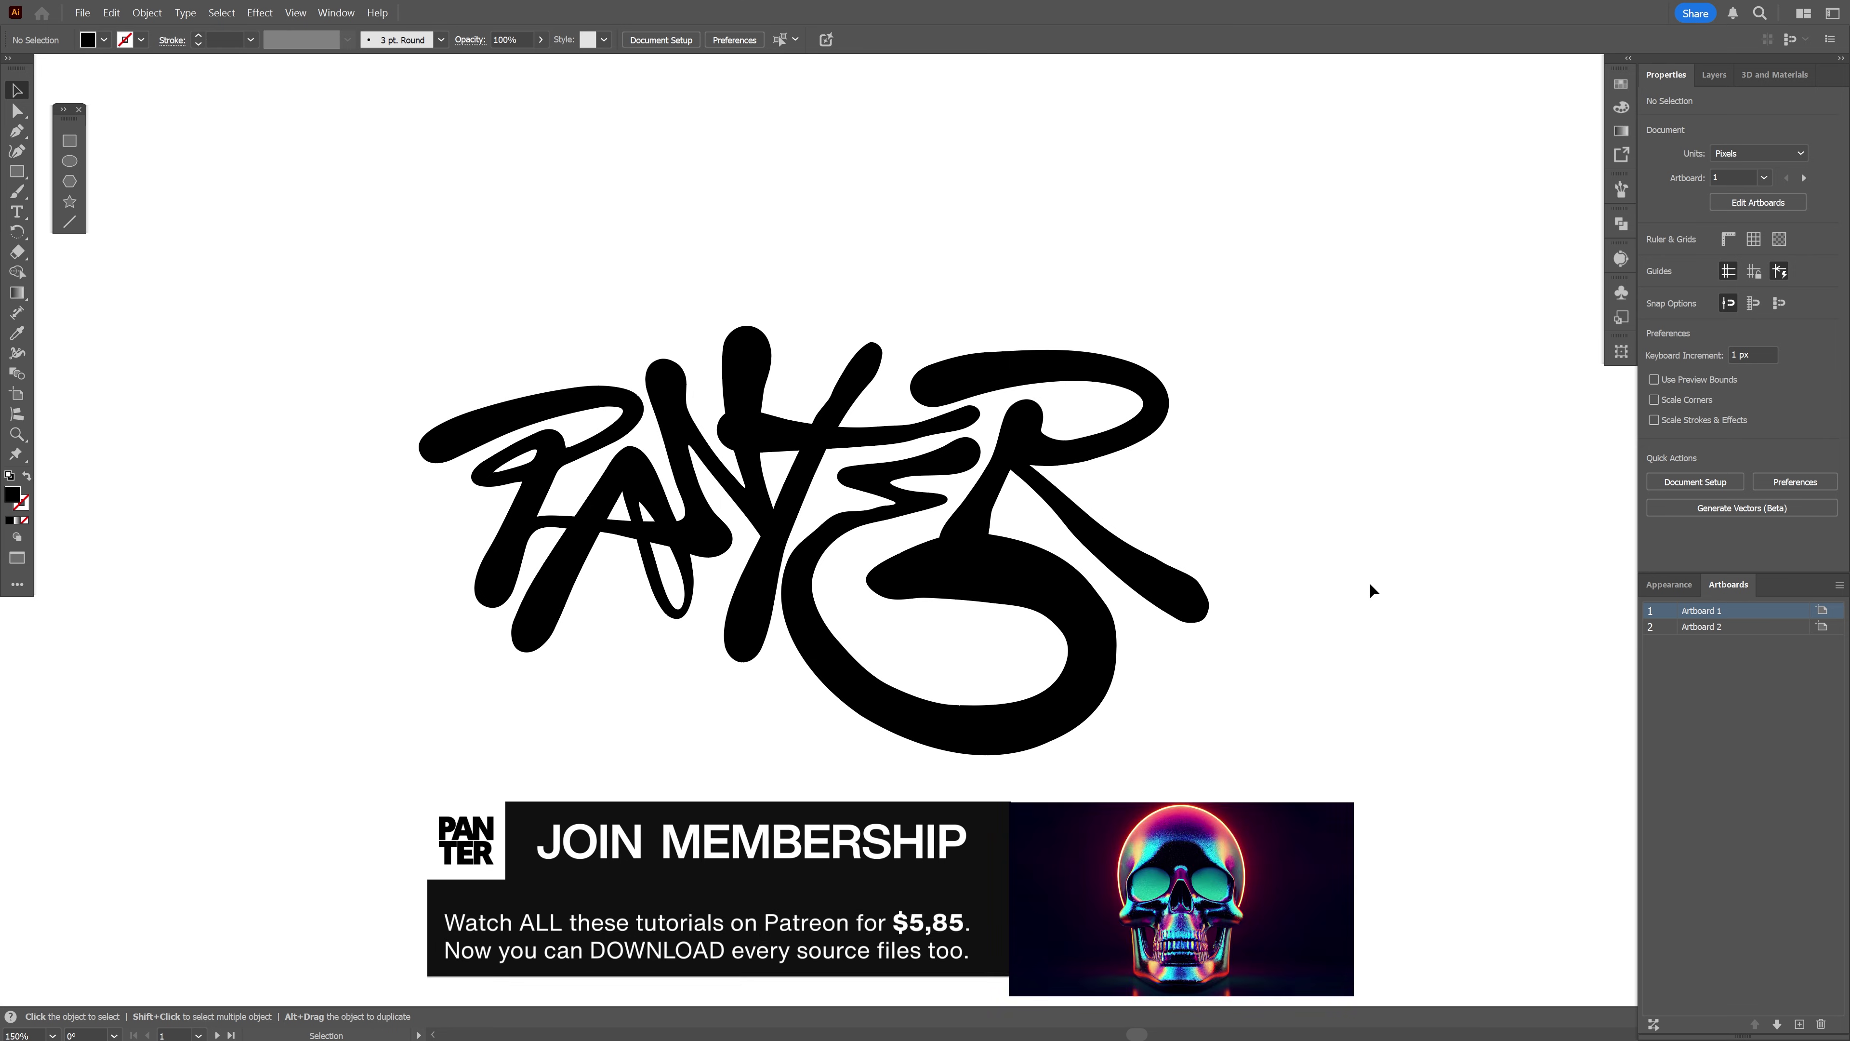
Select the PANTER lettering, check its font, and fill it with grey
{"action": "key", "text": "shift+Page_Down"}
{"action": "left_click", "coordinate": [1126, 522]}
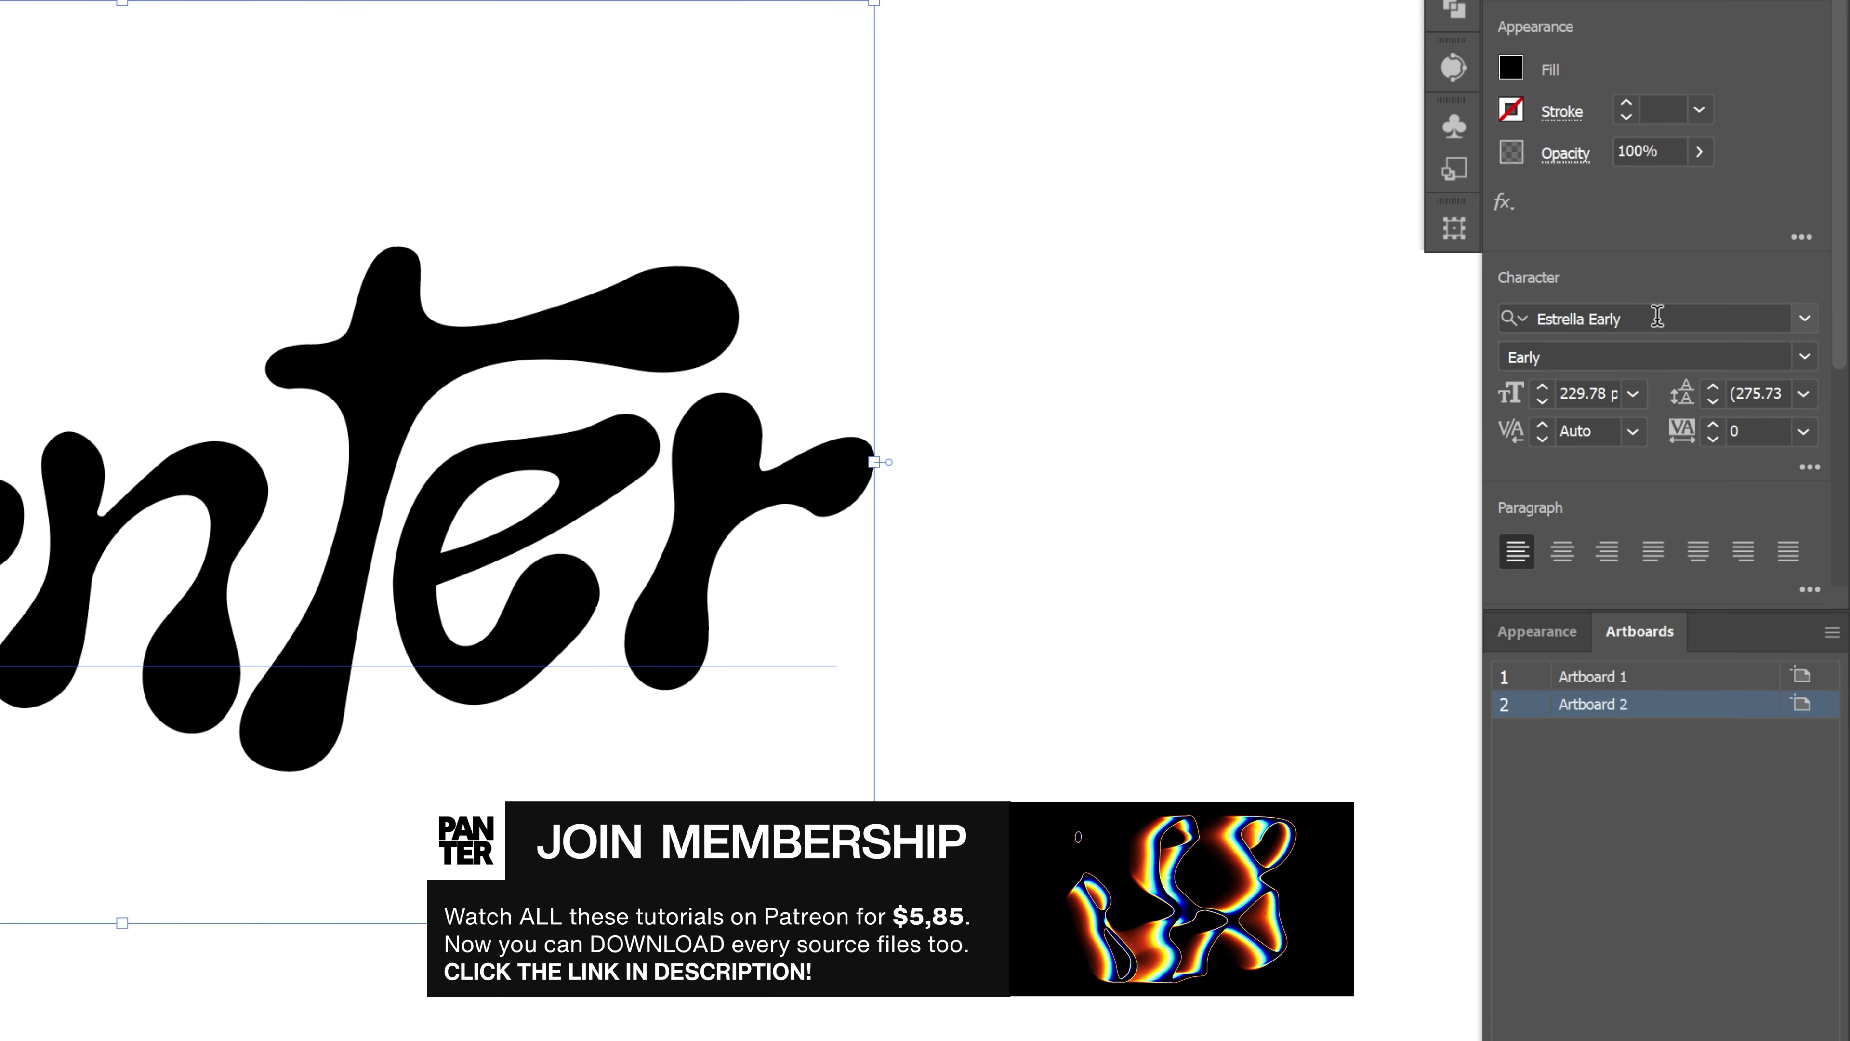
{"action": "left_click", "coordinate": [1657, 316]}
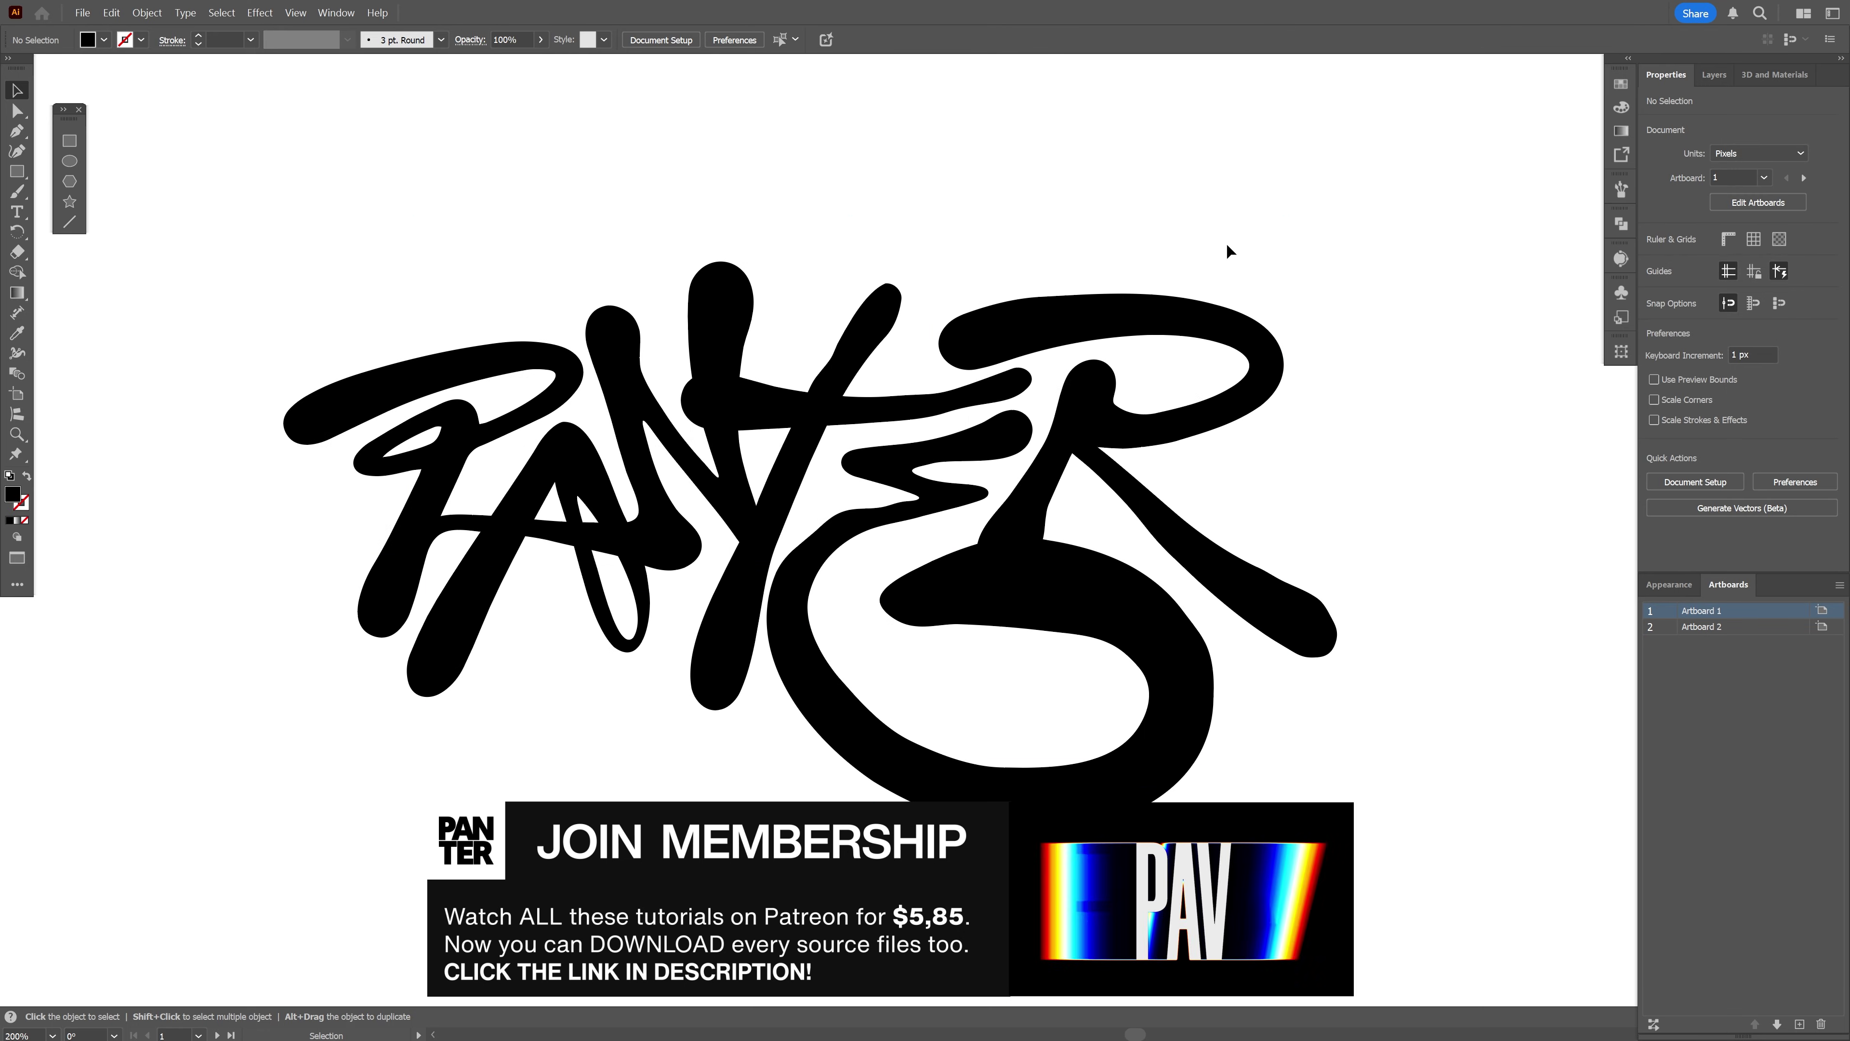
{"action": "left_click", "coordinate": [928, 474]}
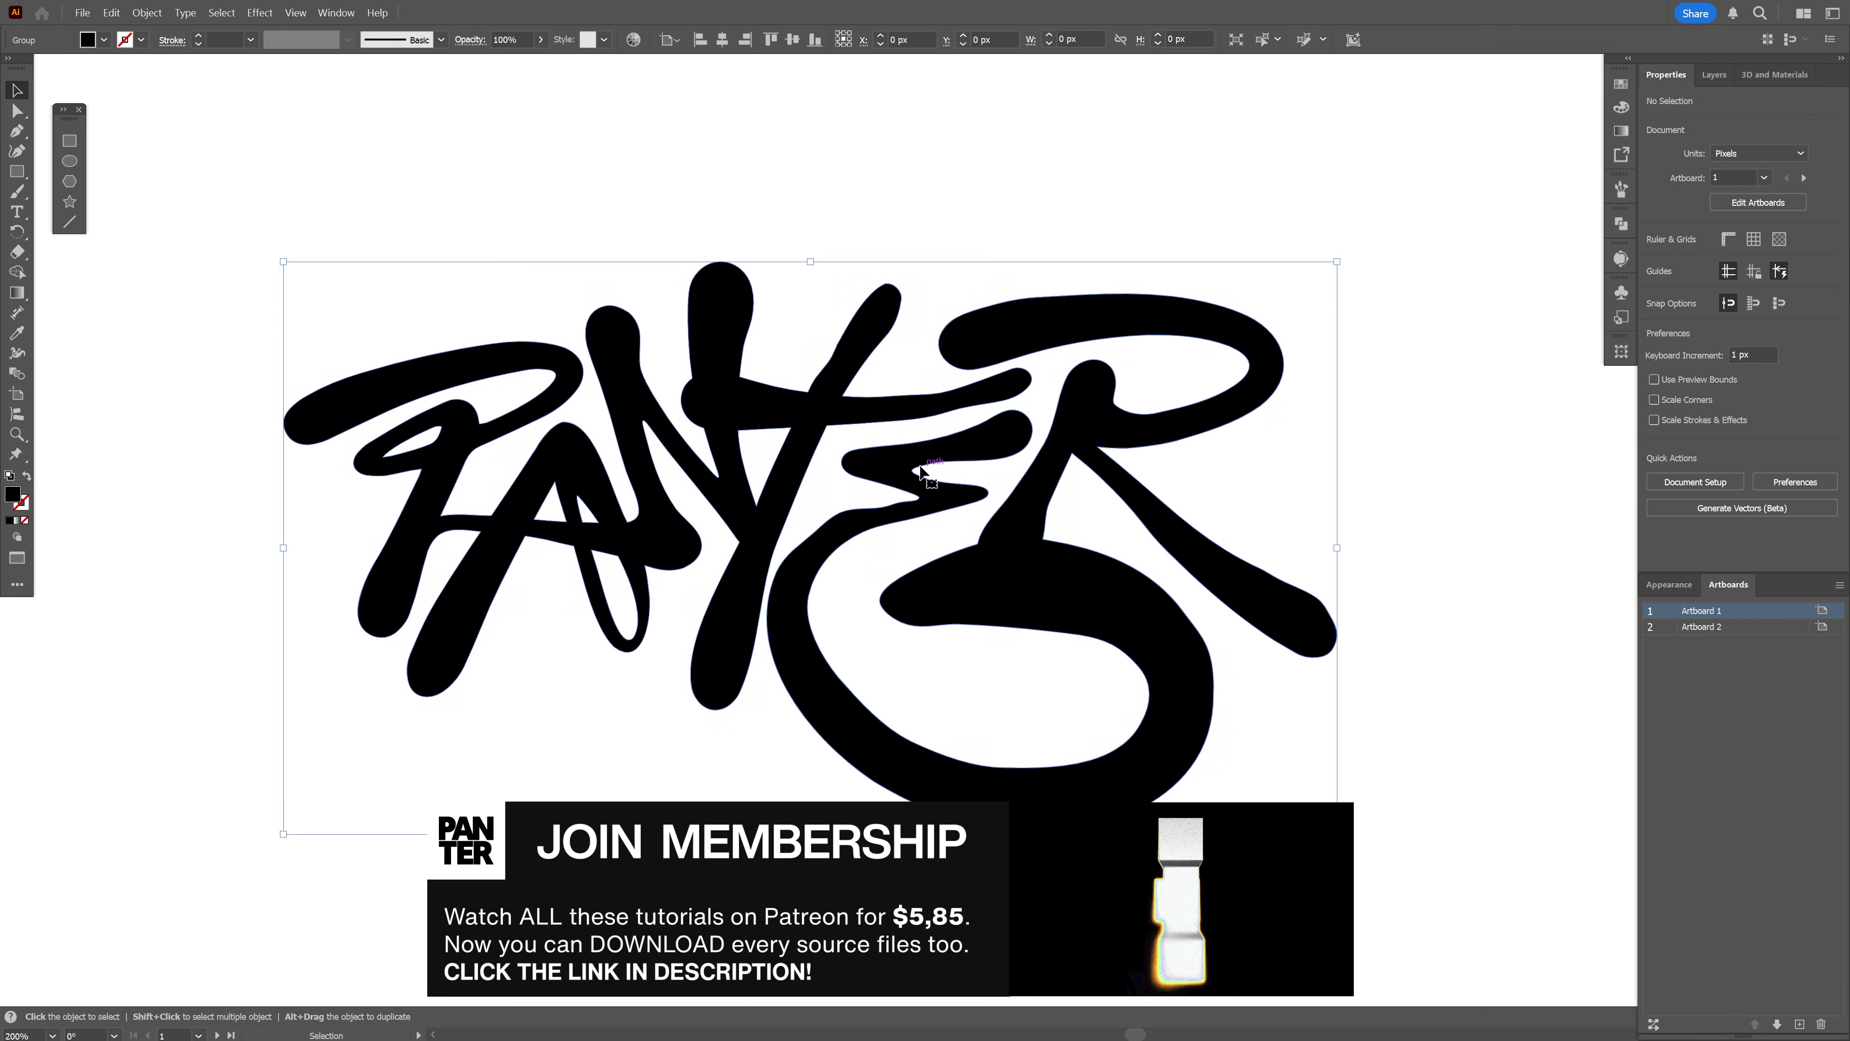
{"action": "left_click", "coordinate": [1652, 262]}
{"action": "left_click", "coordinate": [1534, 372]}
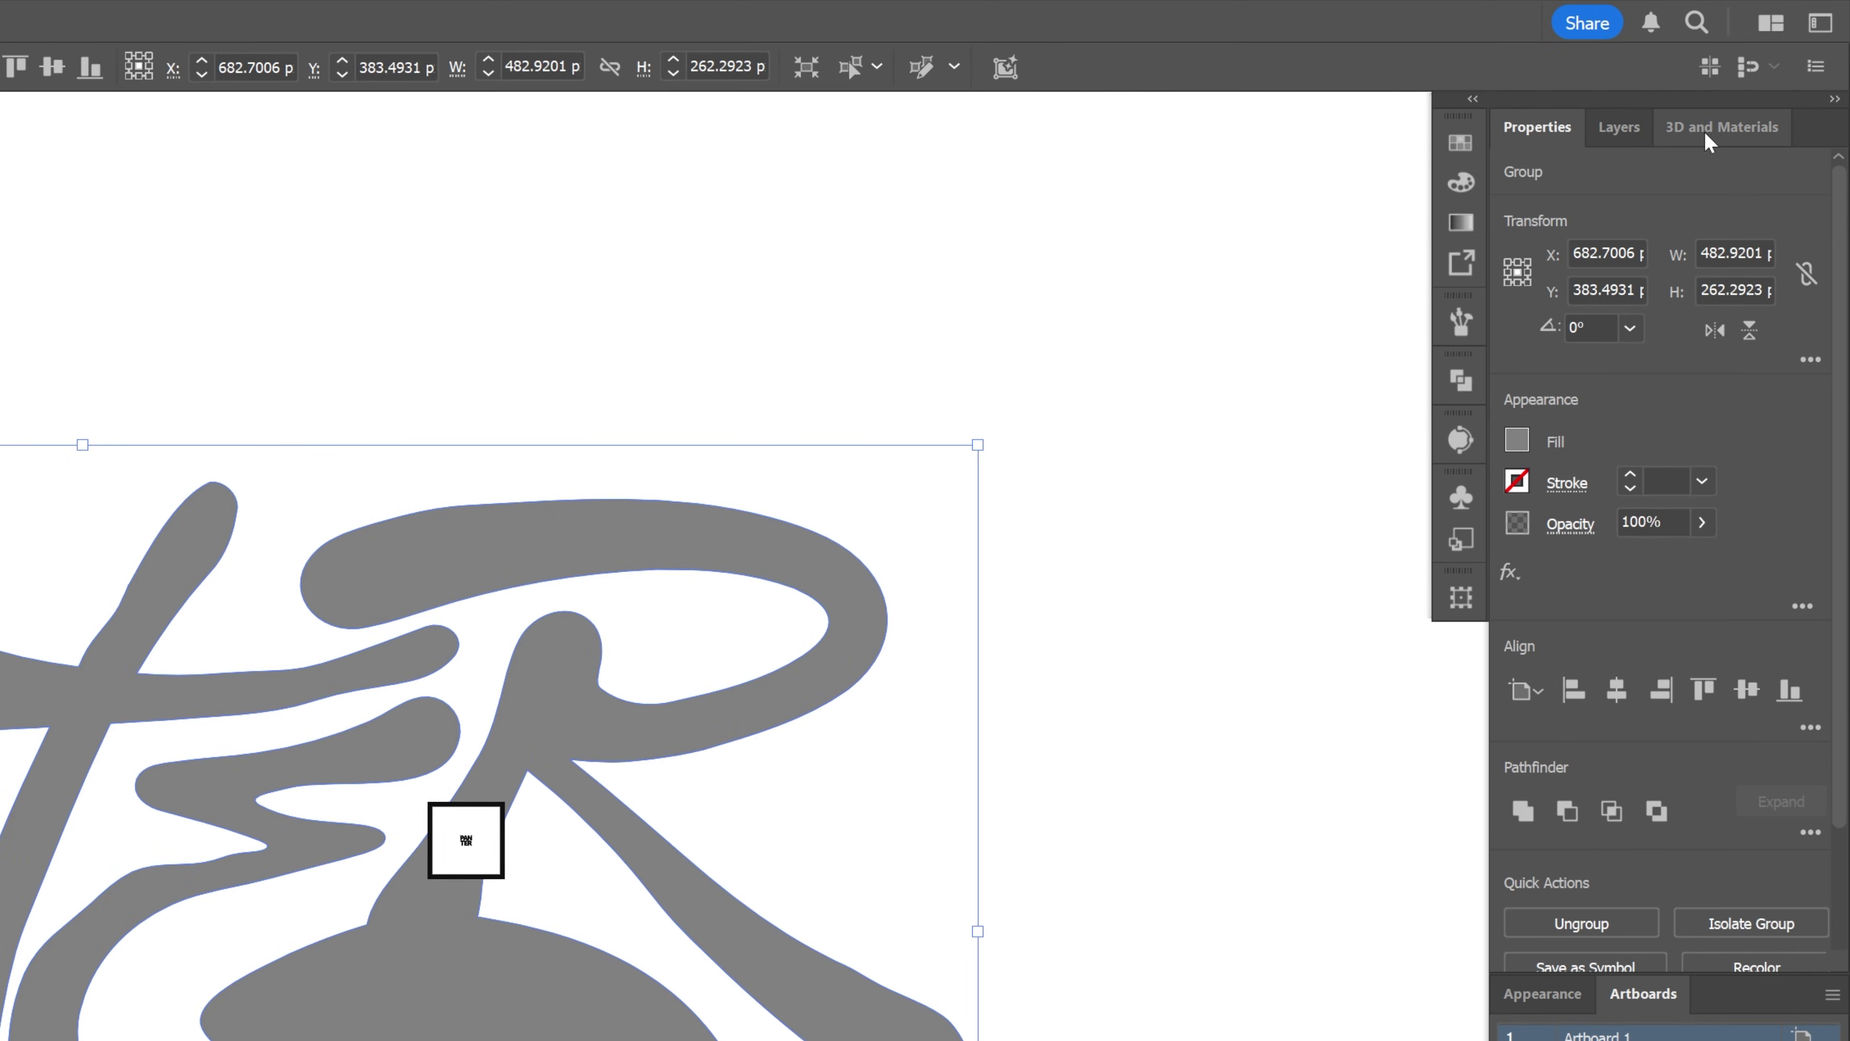
Apply a 3D Inflate effect with 0 px depth, inflating both sides
{"action": "left_click", "coordinate": [1708, 130]}
{"action": "left_click", "coordinate": [1773, 288]}
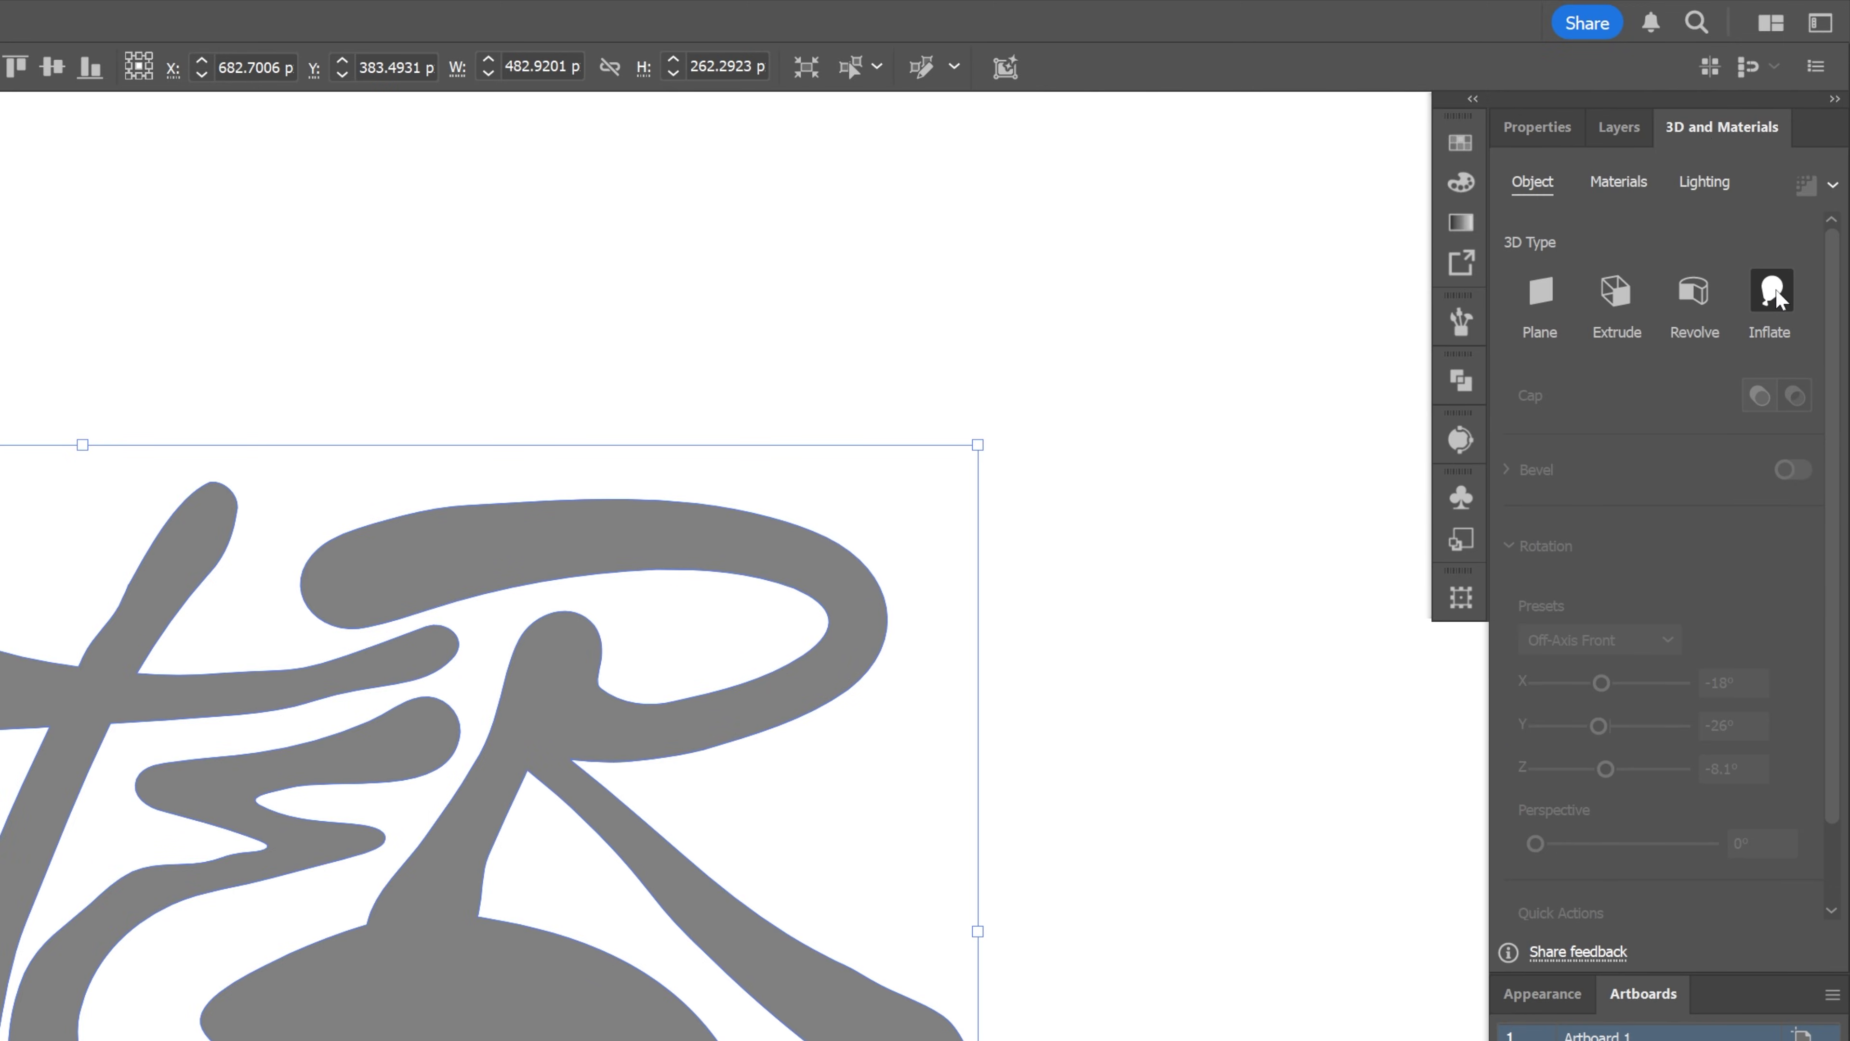
{"action": "left_click_drag", "start_coordinate": [1544, 423], "coordinate": [1435, 412]}
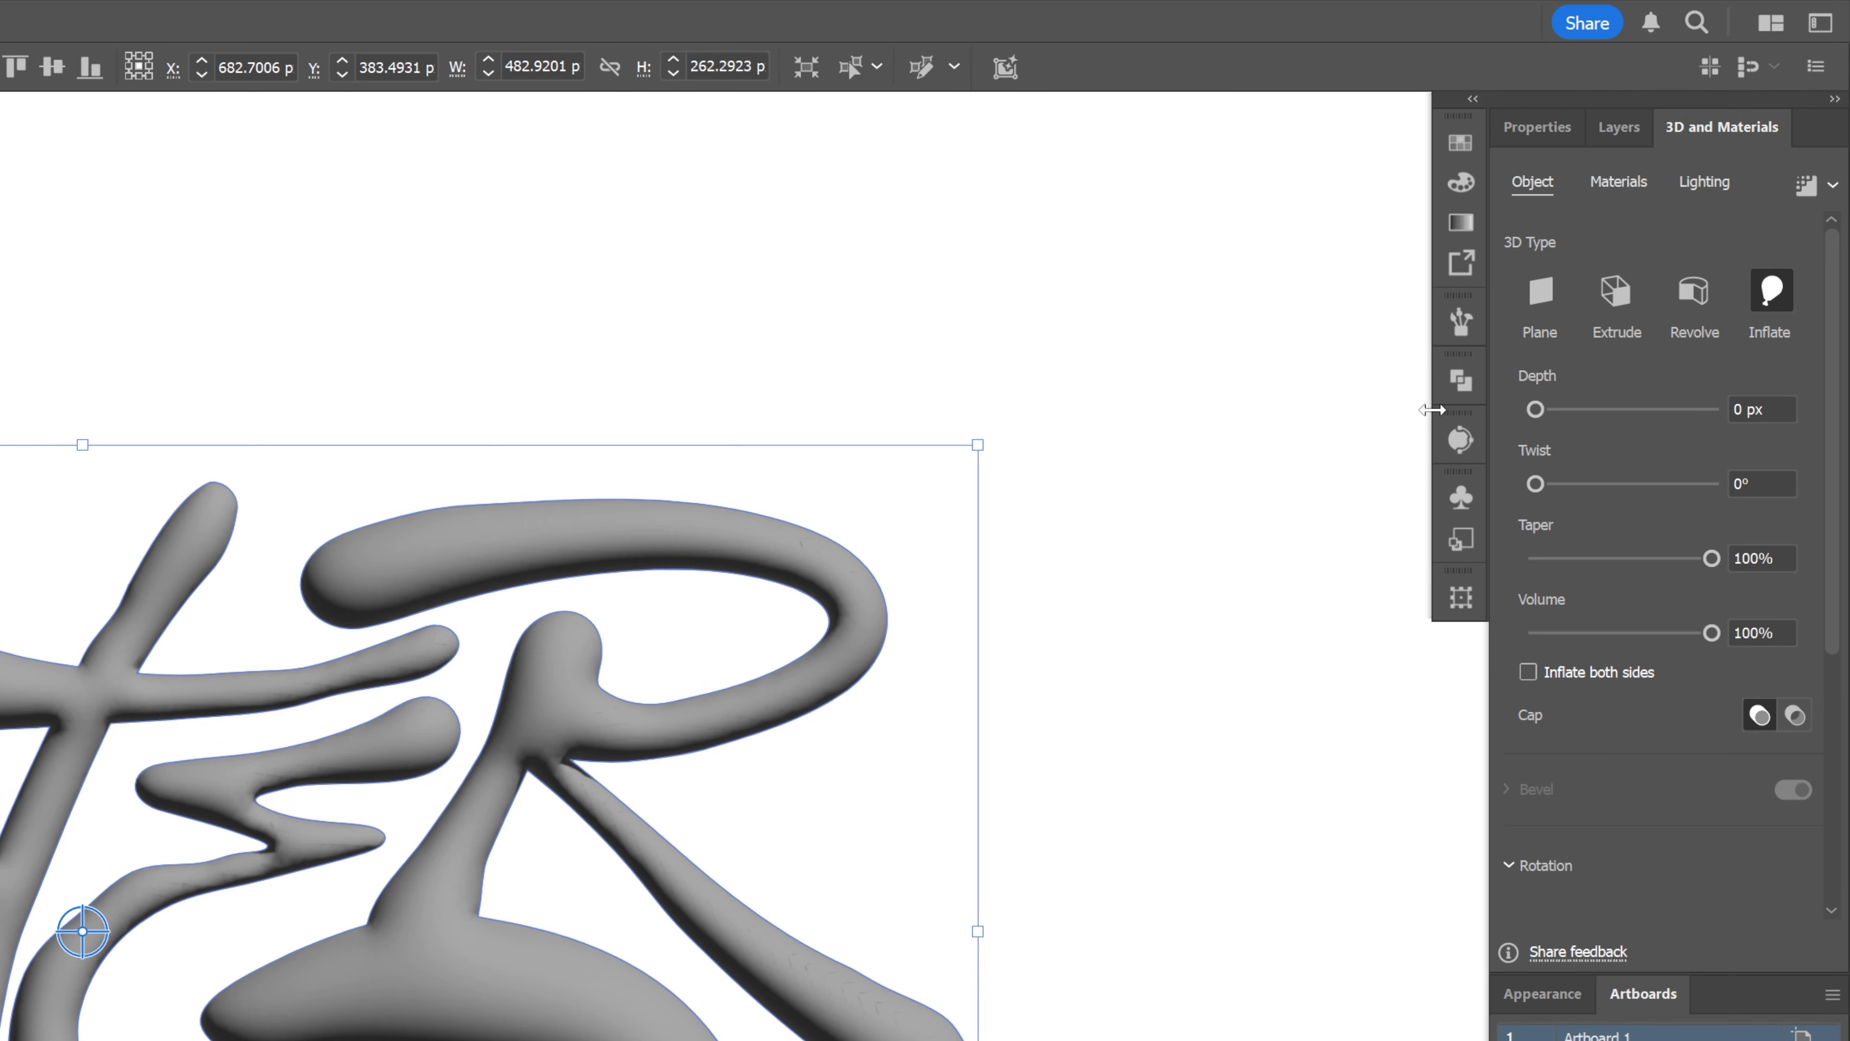
{"action": "left_click", "coordinate": [1528, 673]}
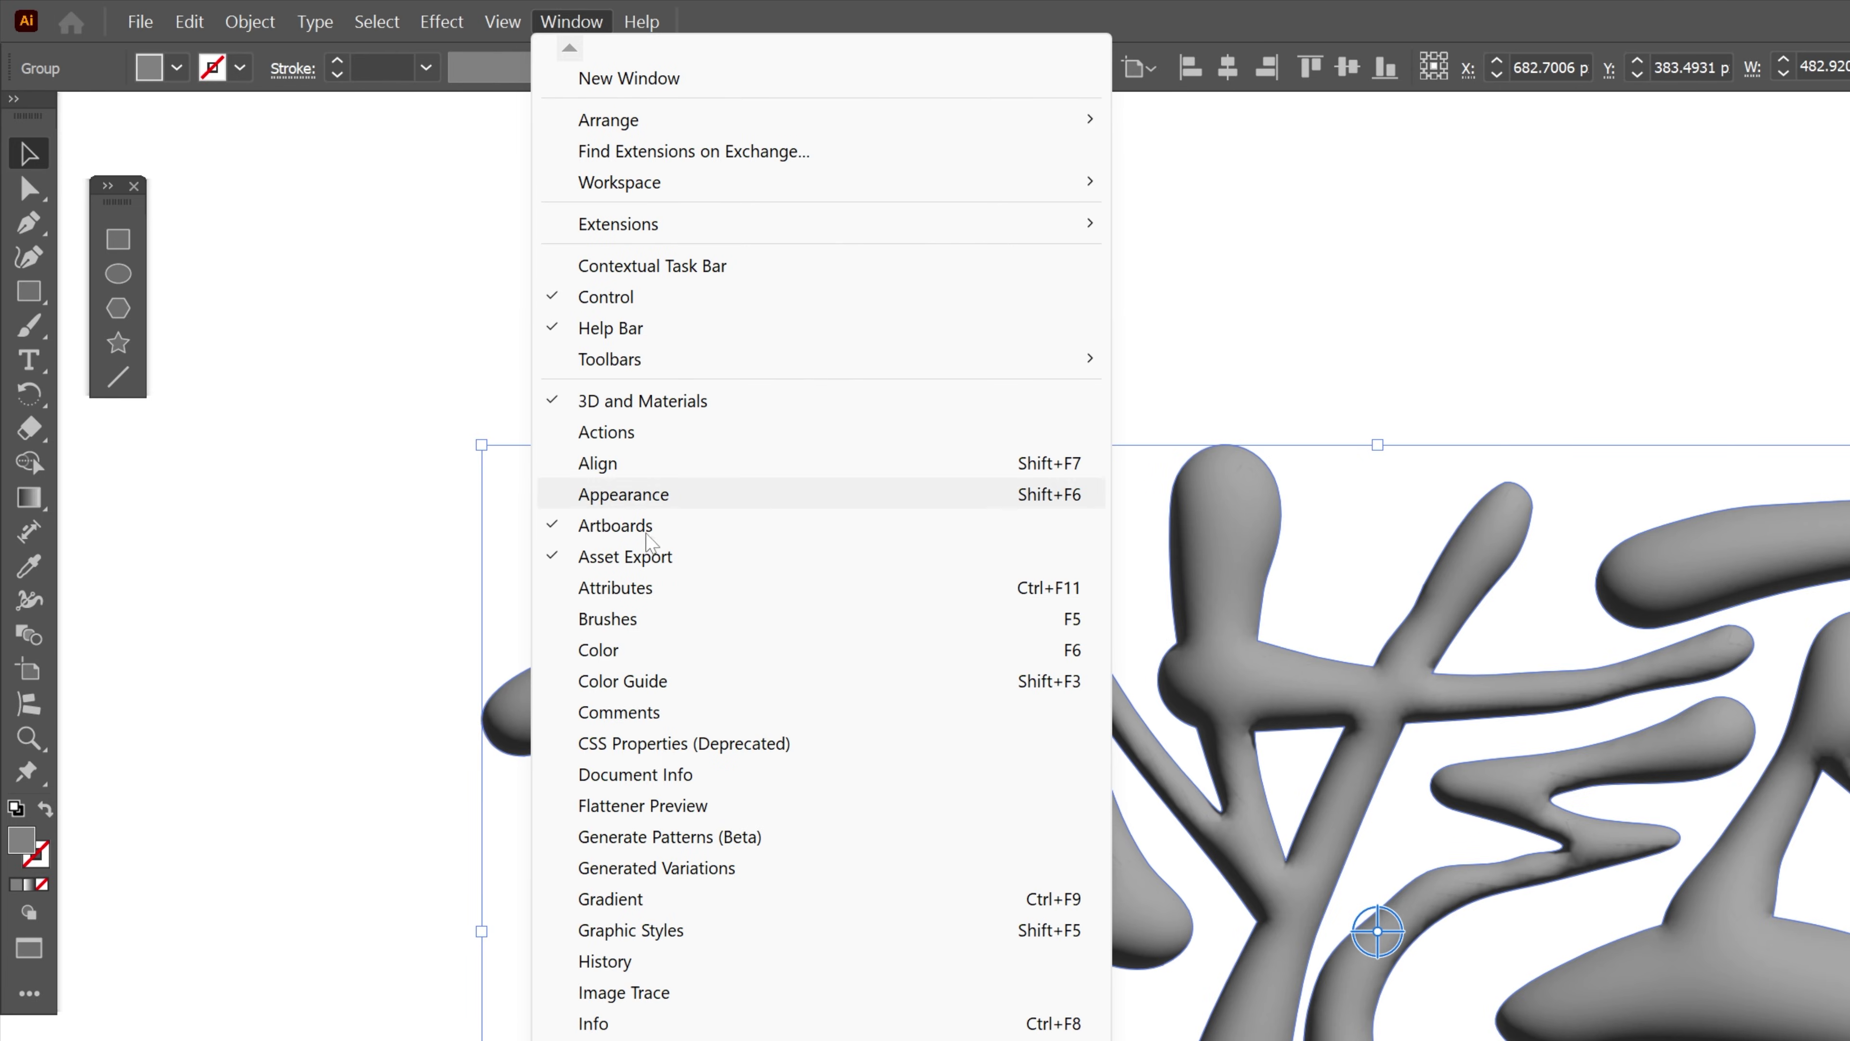
Add the PANTER artwork to Asset Export as Asset 1 in OBJ format and begin exporting
{"action": "left_click", "coordinate": [664, 563]}
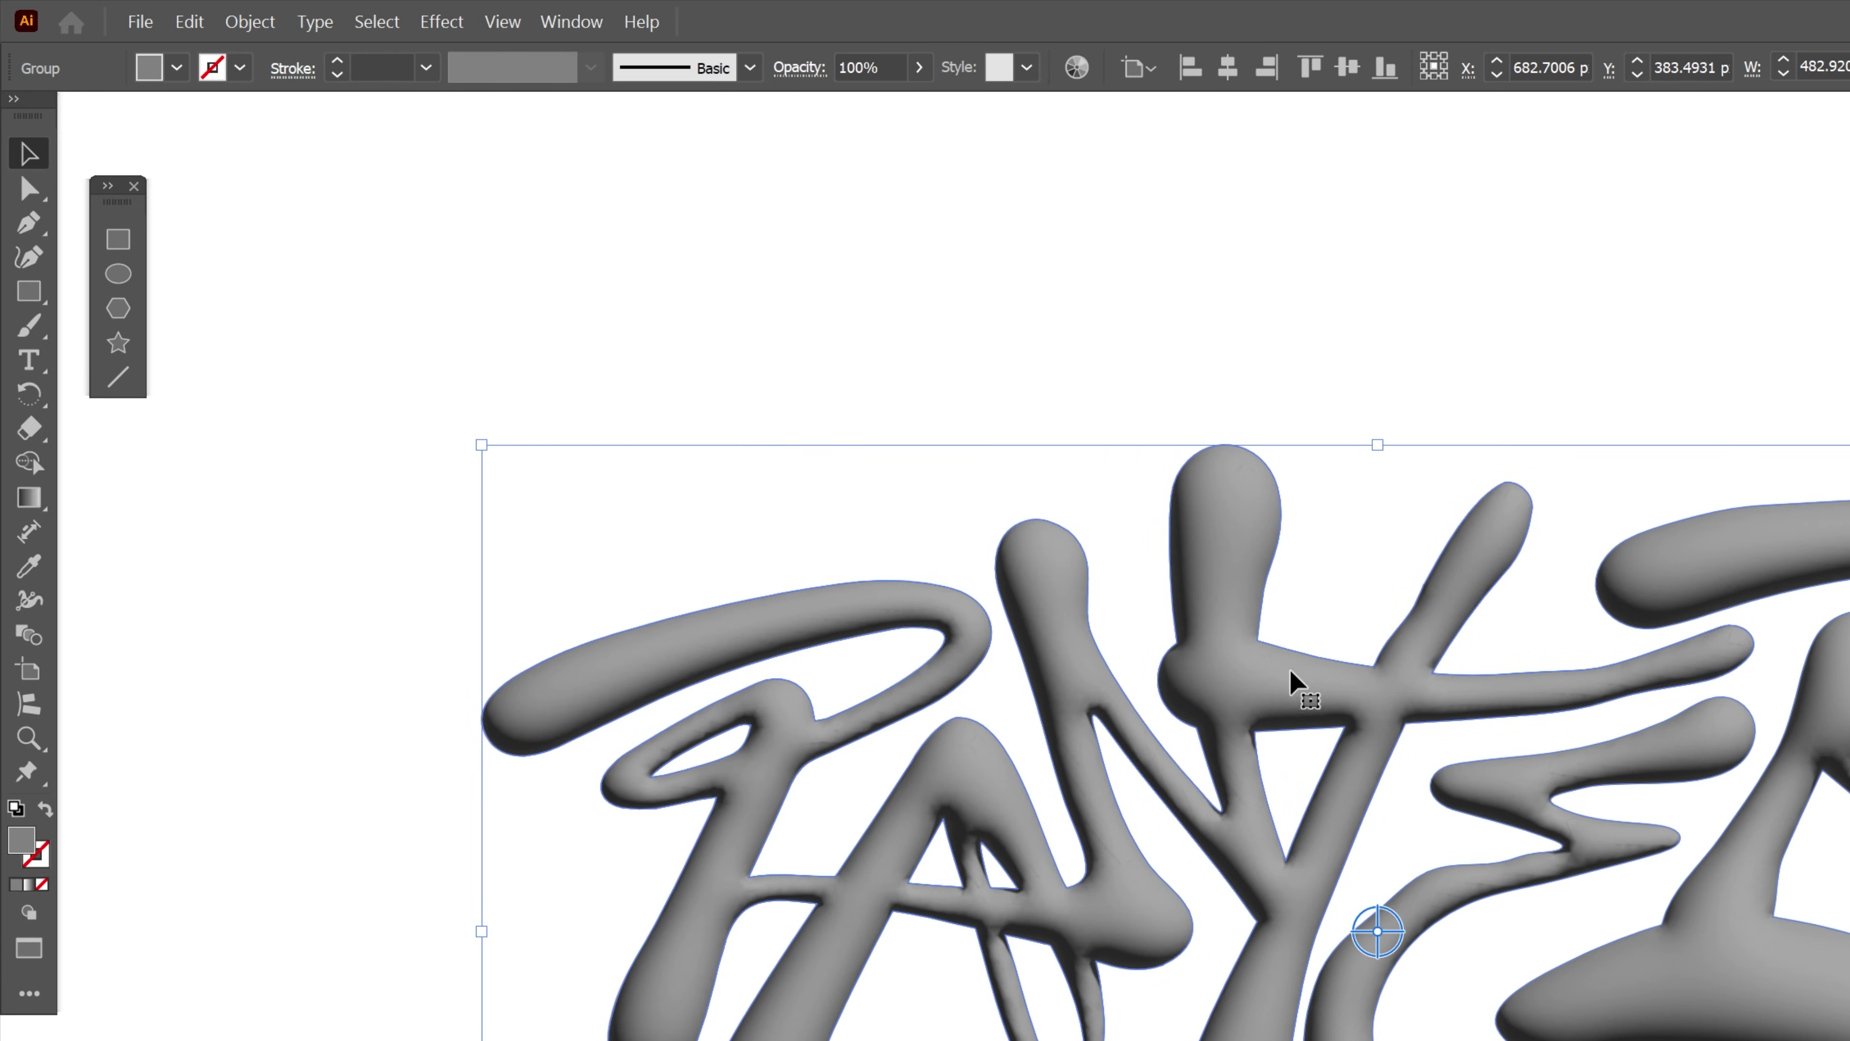
{"action": "left_click_drag", "start_coordinate": [1354, 707], "coordinate": [1309, 321]}
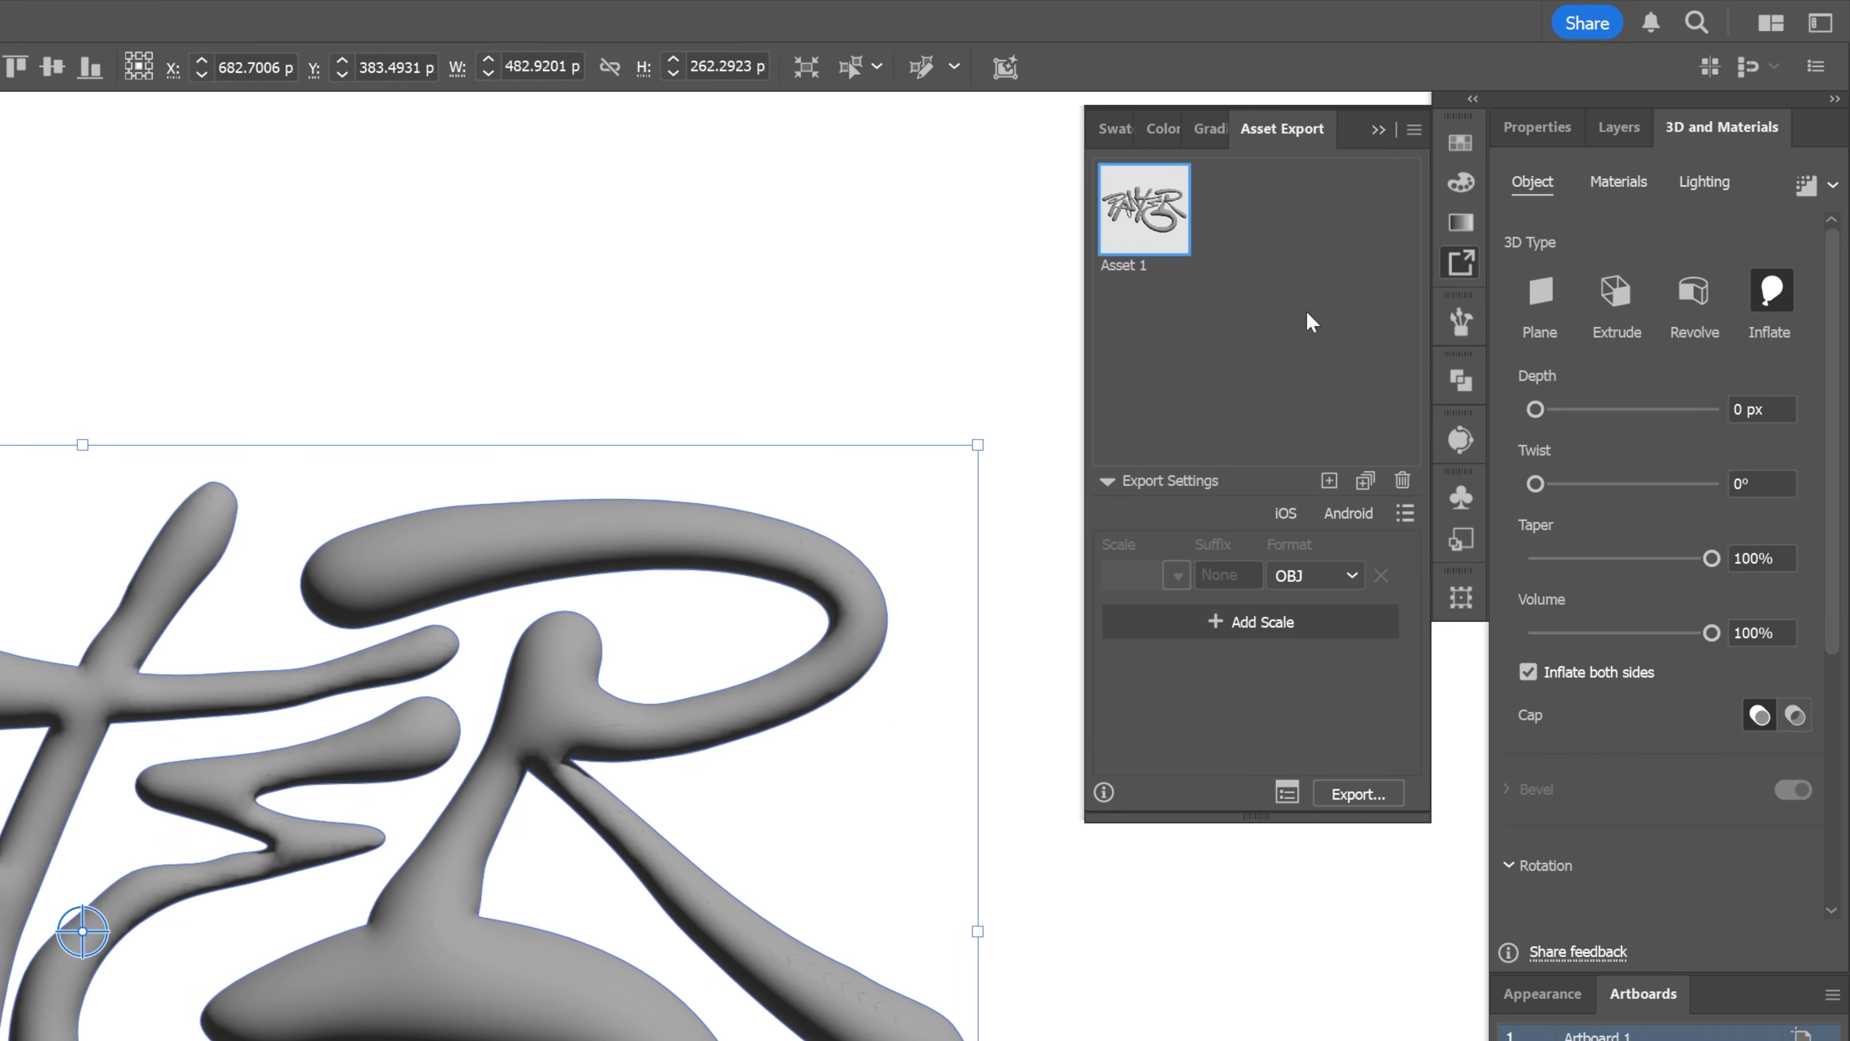
{"action": "left_click", "coordinate": [1333, 583]}
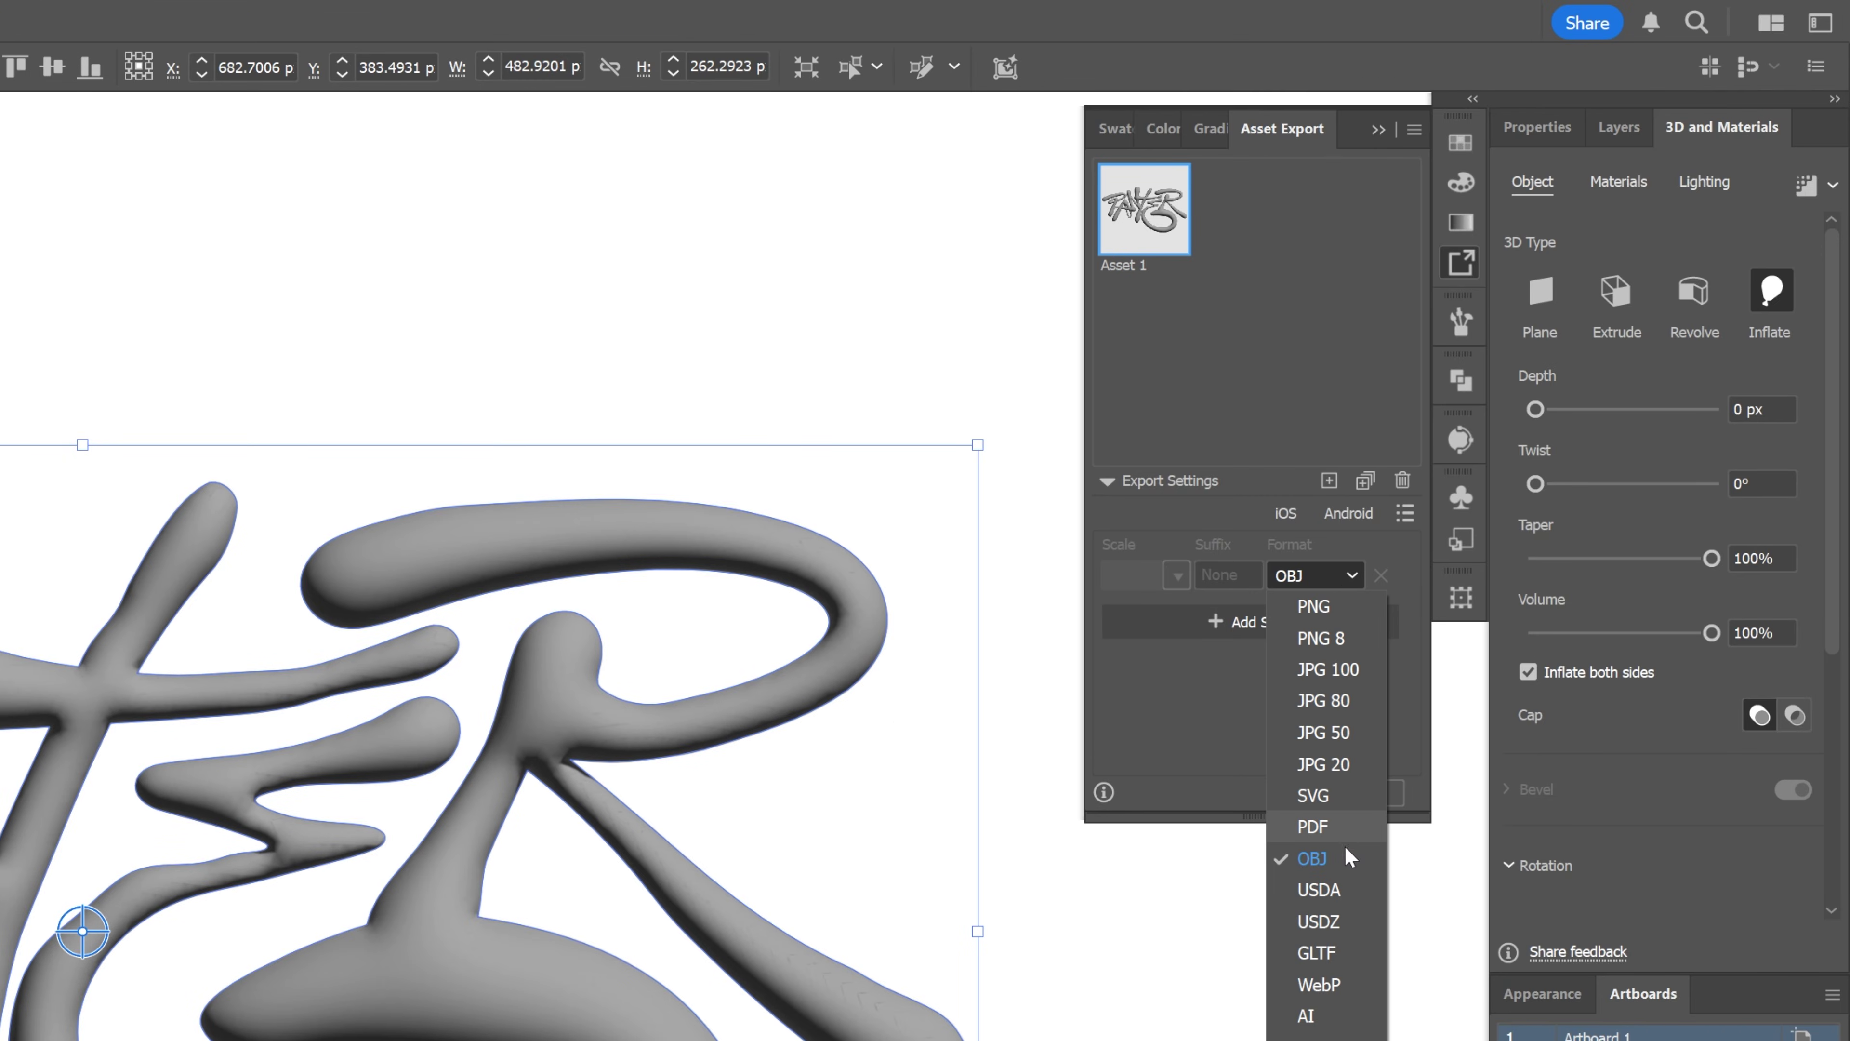
{"action": "left_click", "coordinate": [1346, 865]}
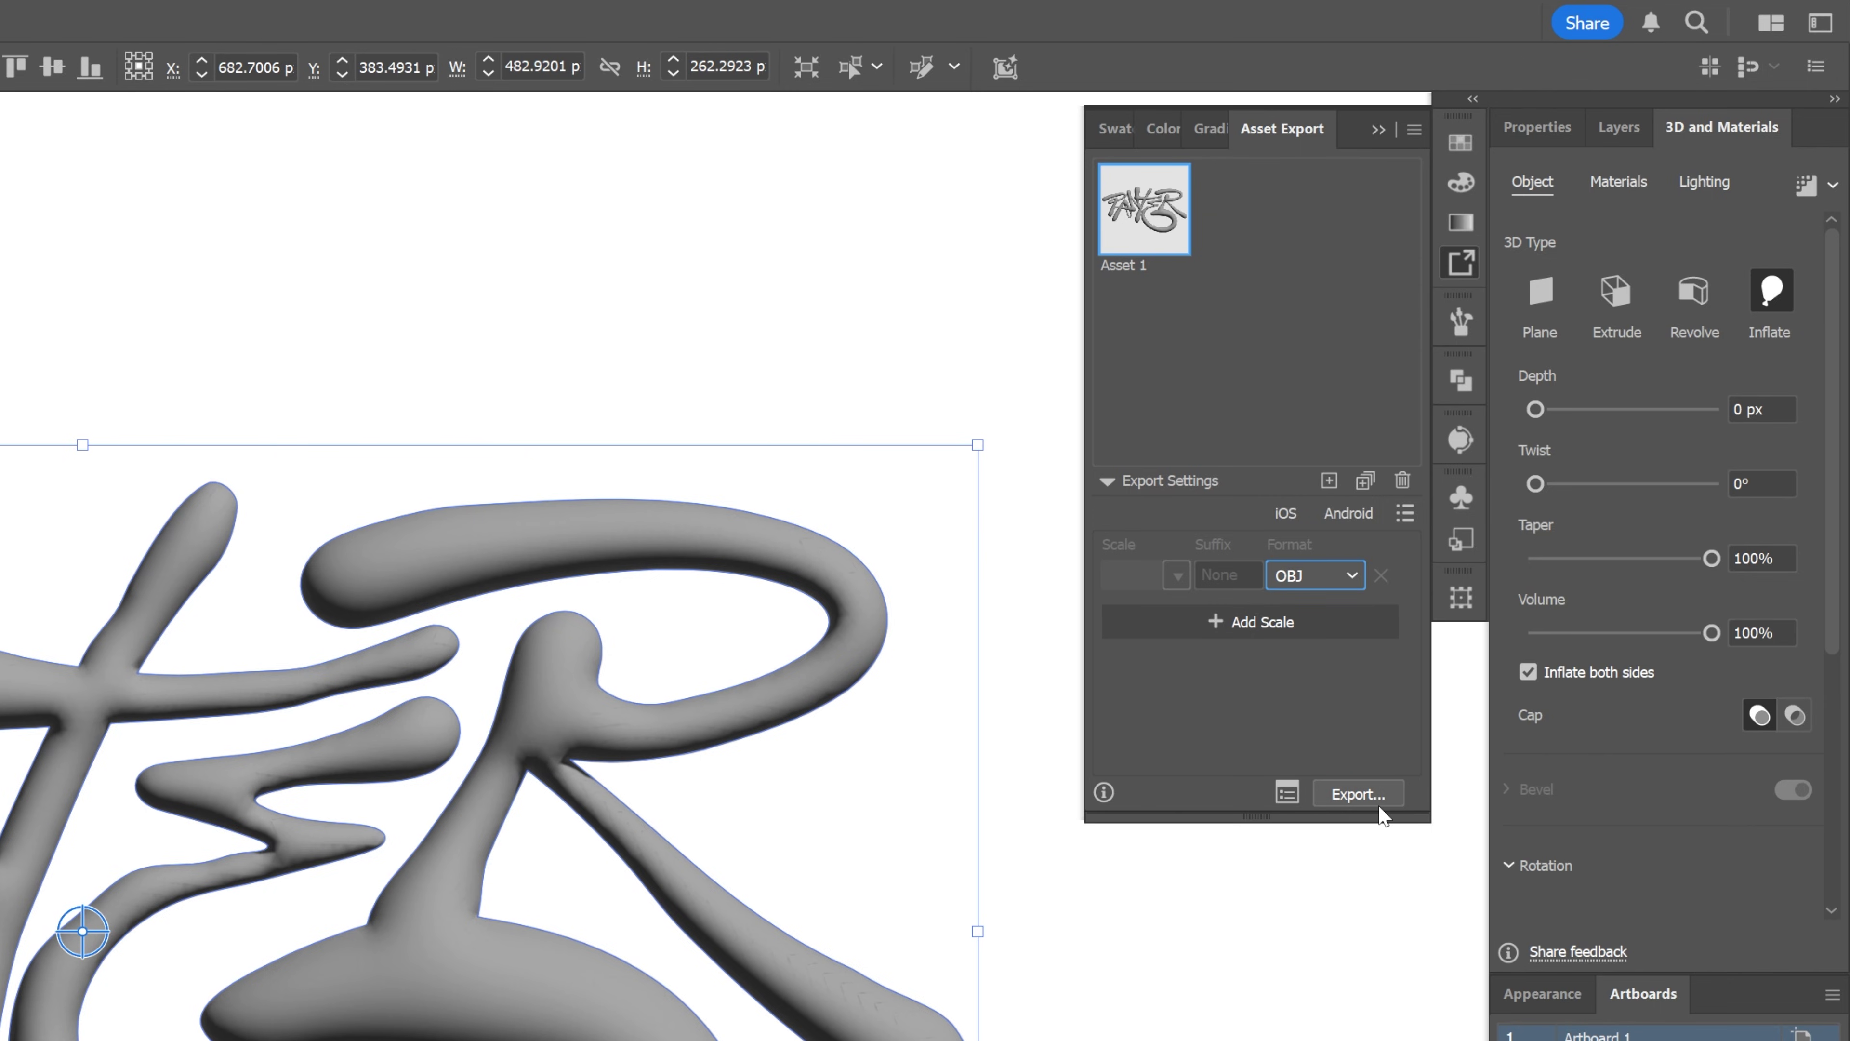
{"action": "left_click", "coordinate": [1369, 796]}
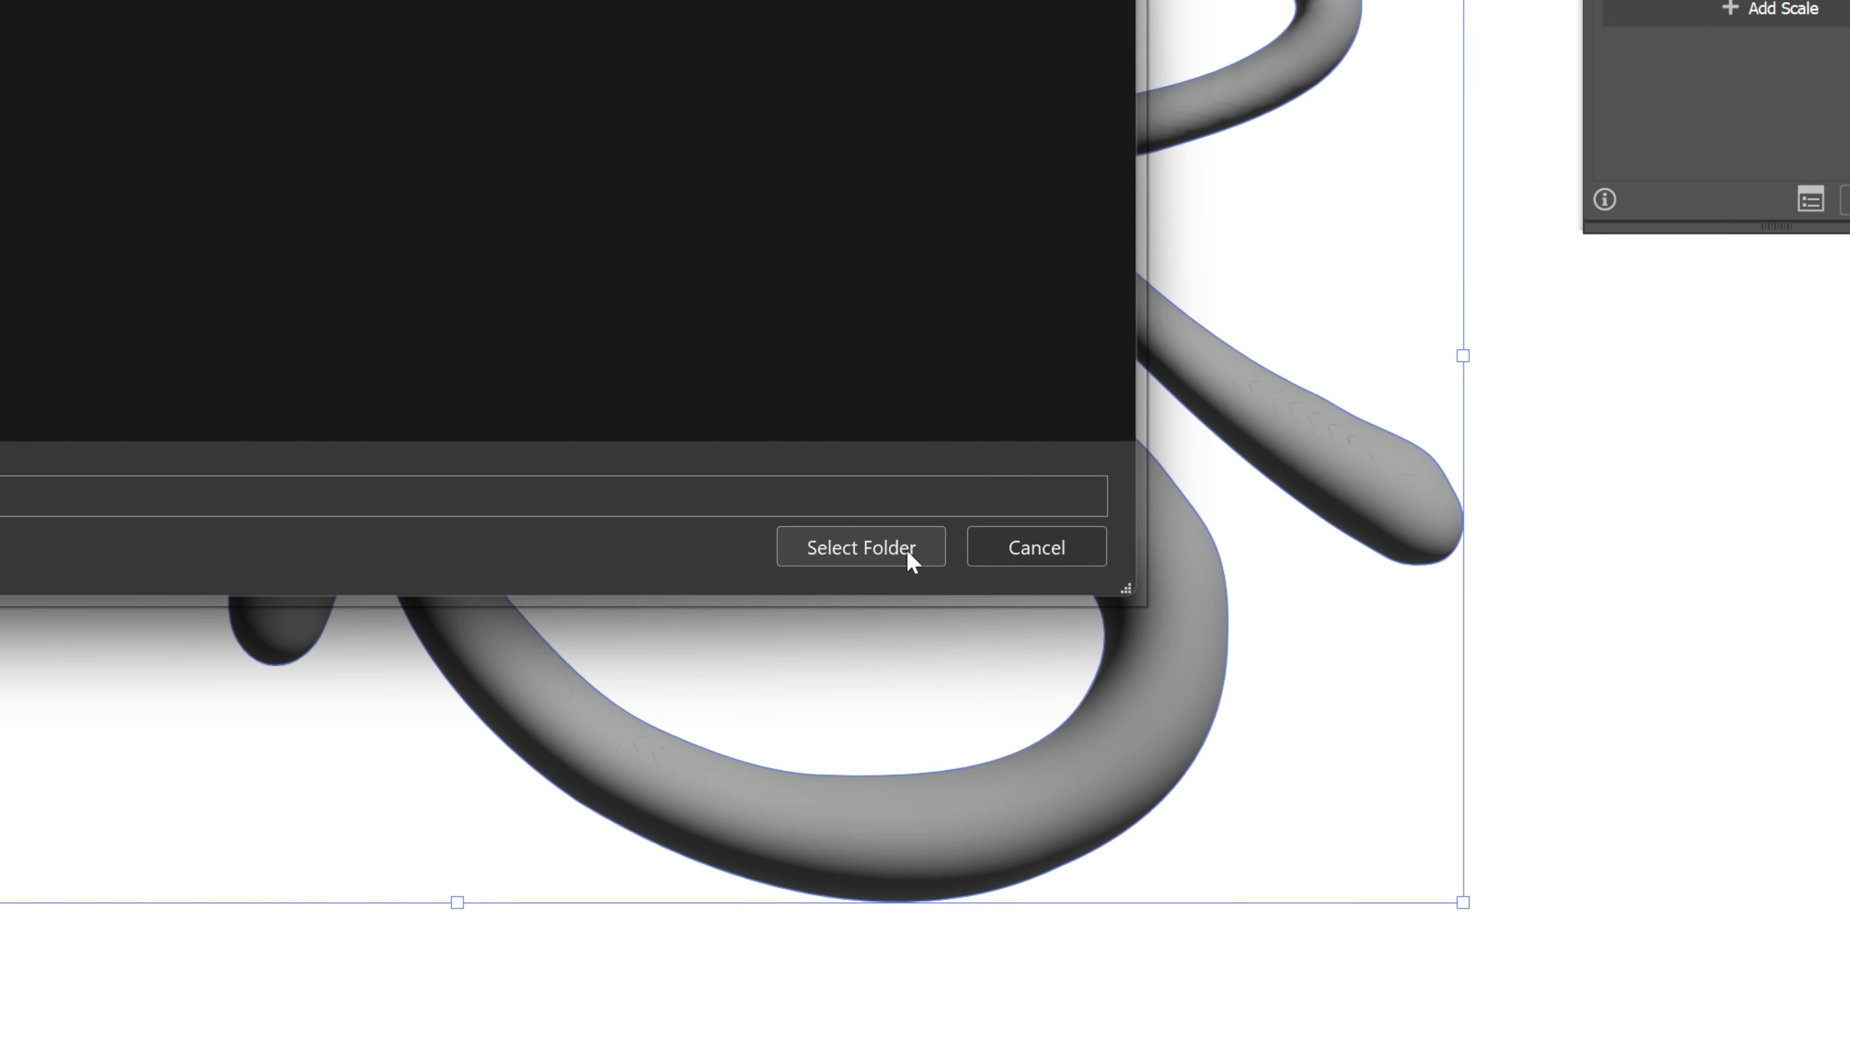
Export Asset 1 to the chosen folder, then add a scaled-up plane in Blender
{"action": "left_click", "coordinate": [907, 550]}
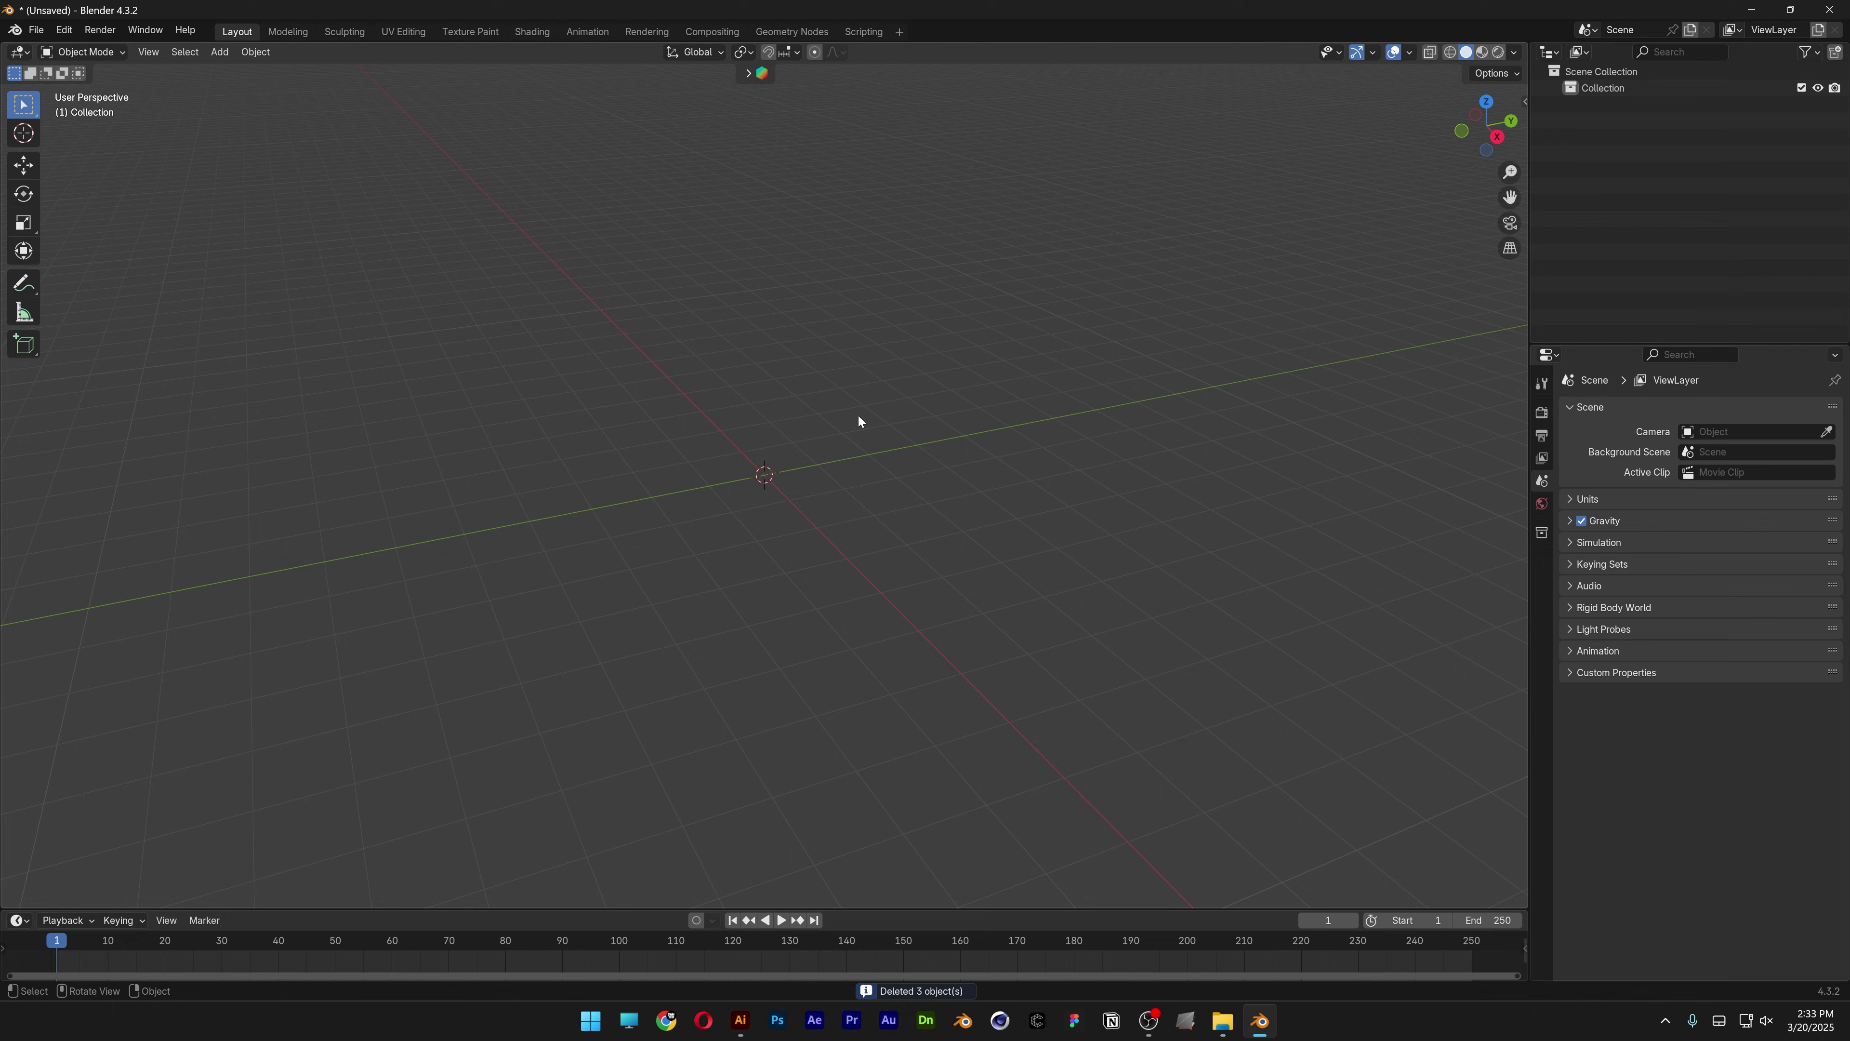
{"action": "key", "text": "shift+a"}
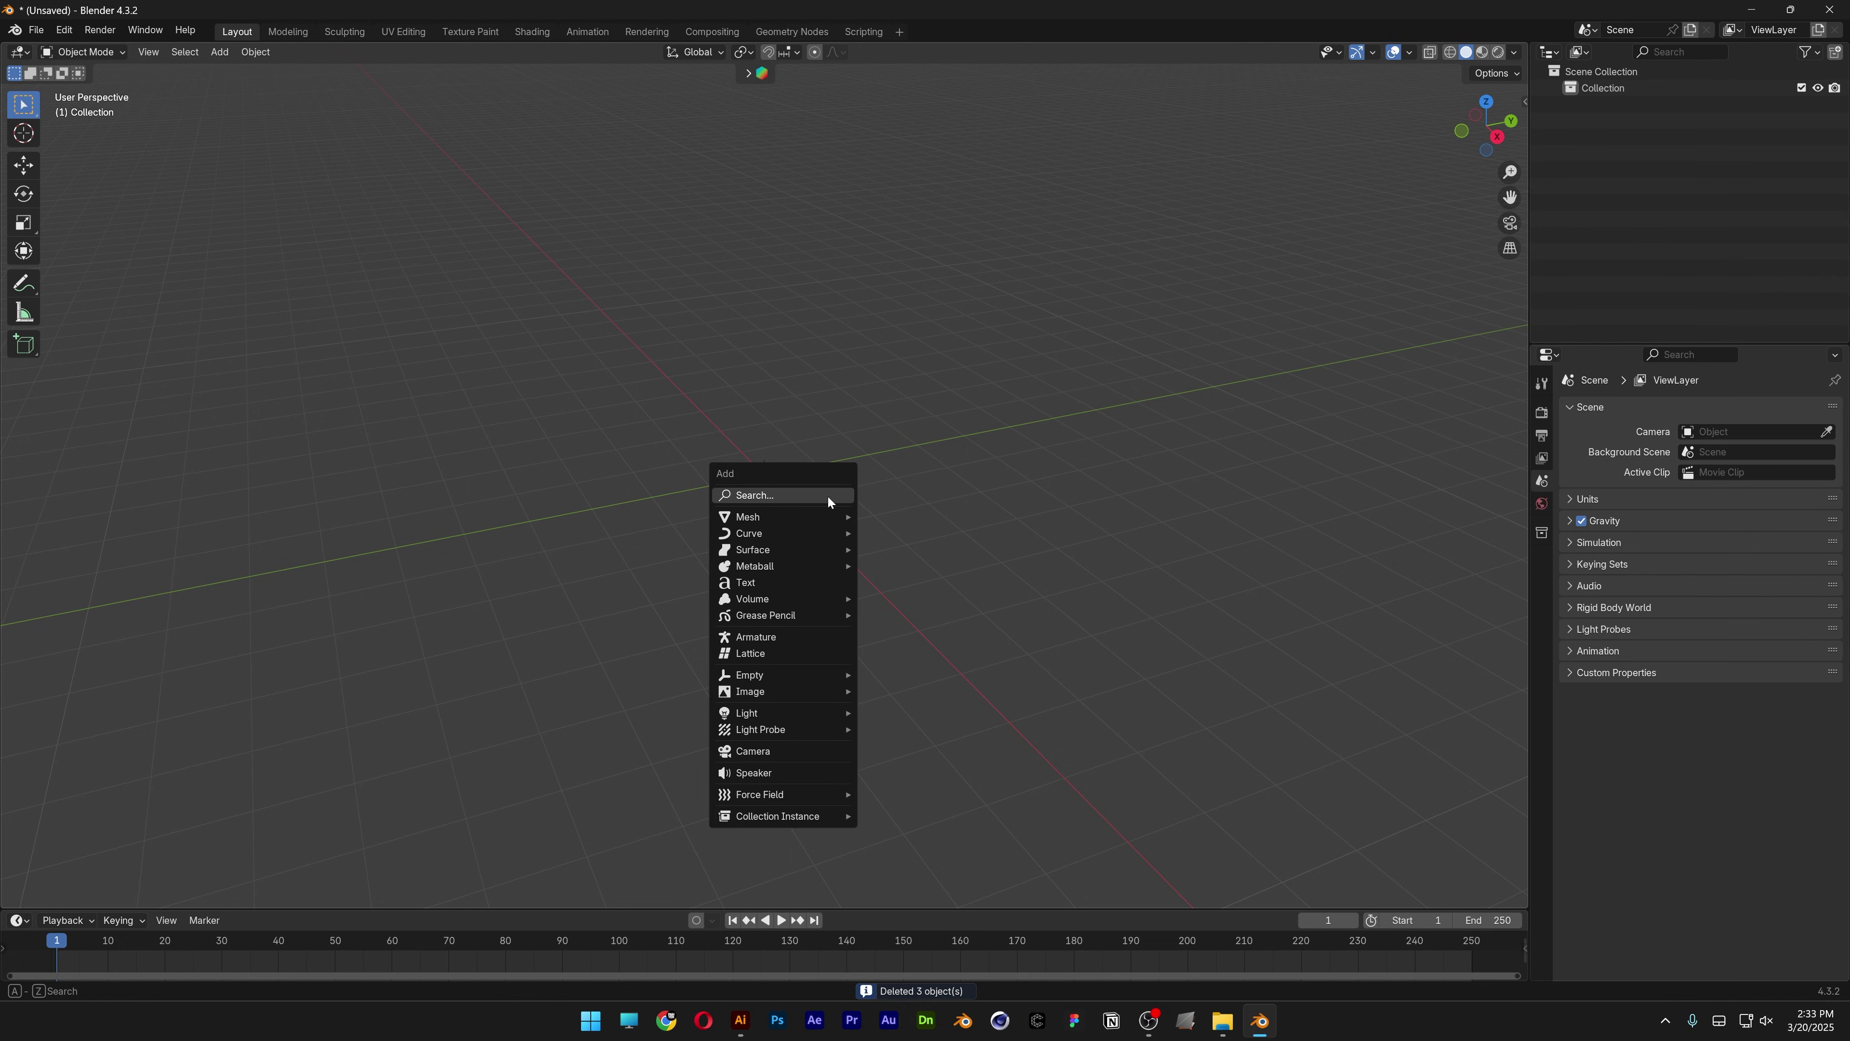
{"action": "mouse_move", "coordinate": [834, 510]}
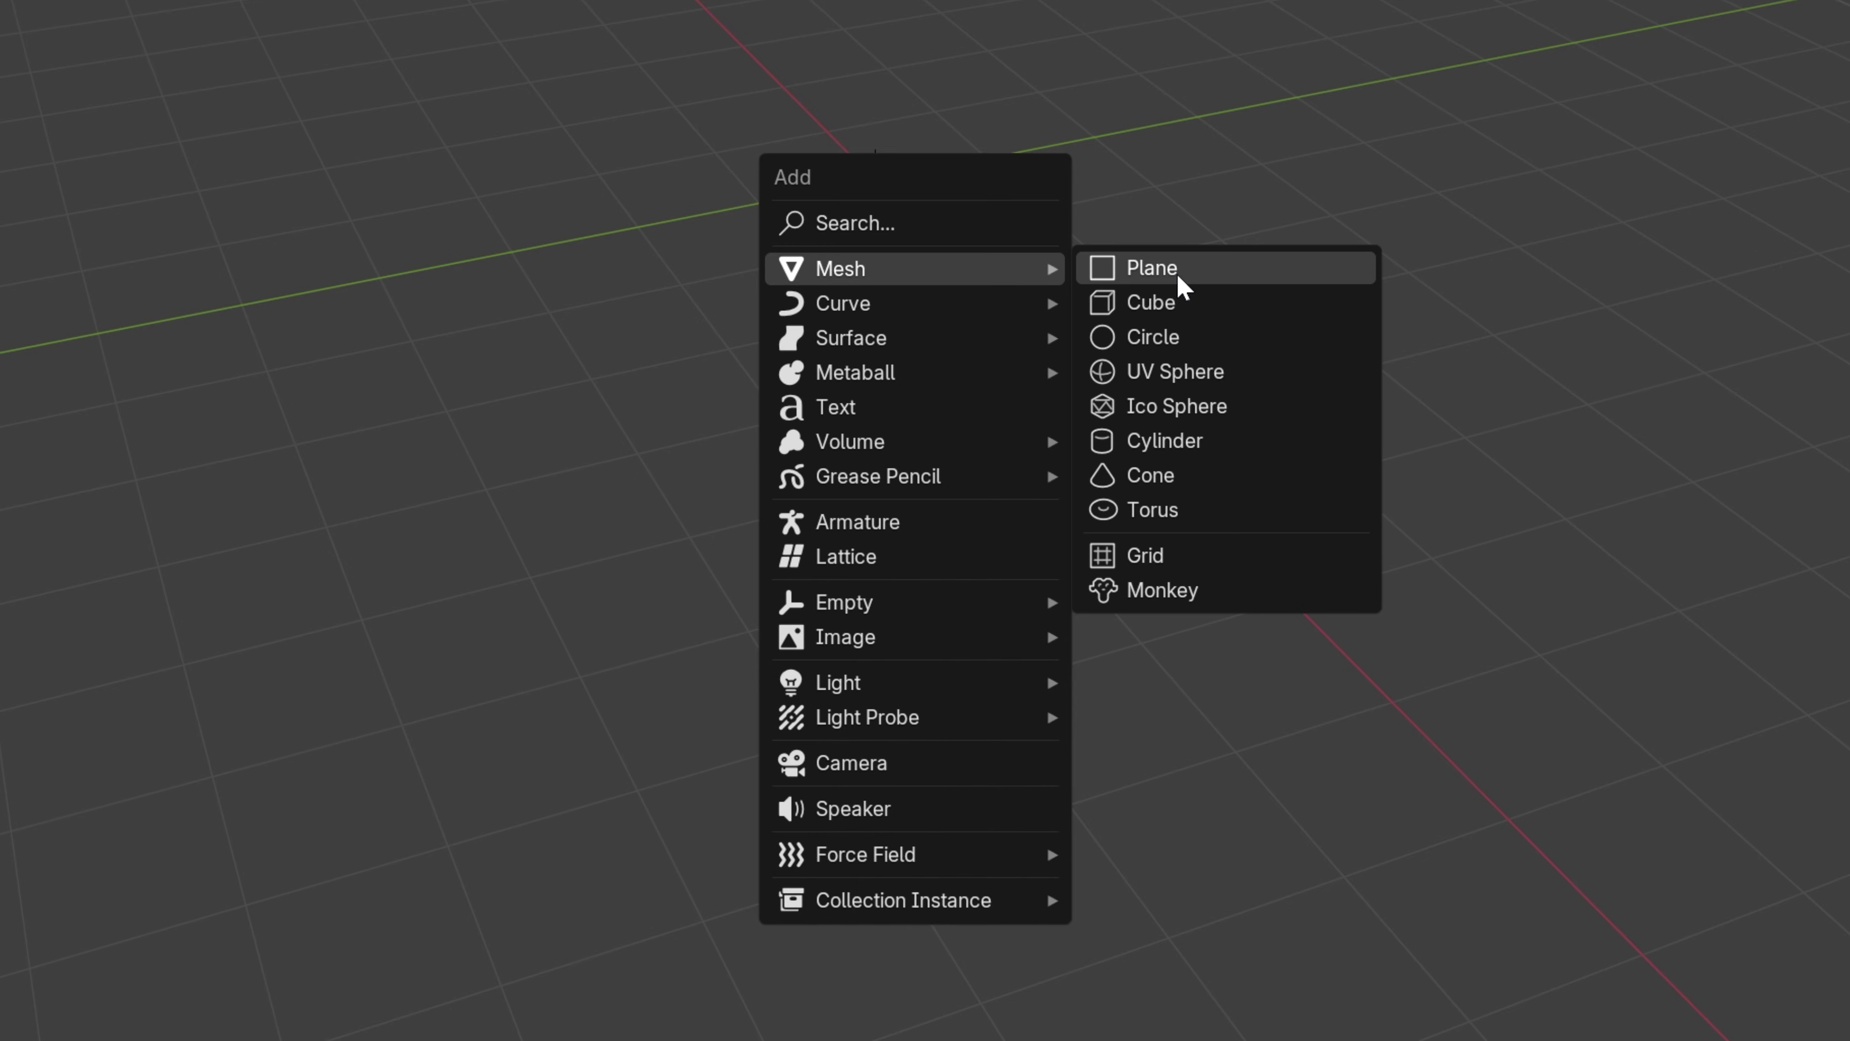
{"action": "left_click", "coordinate": [1174, 276]}
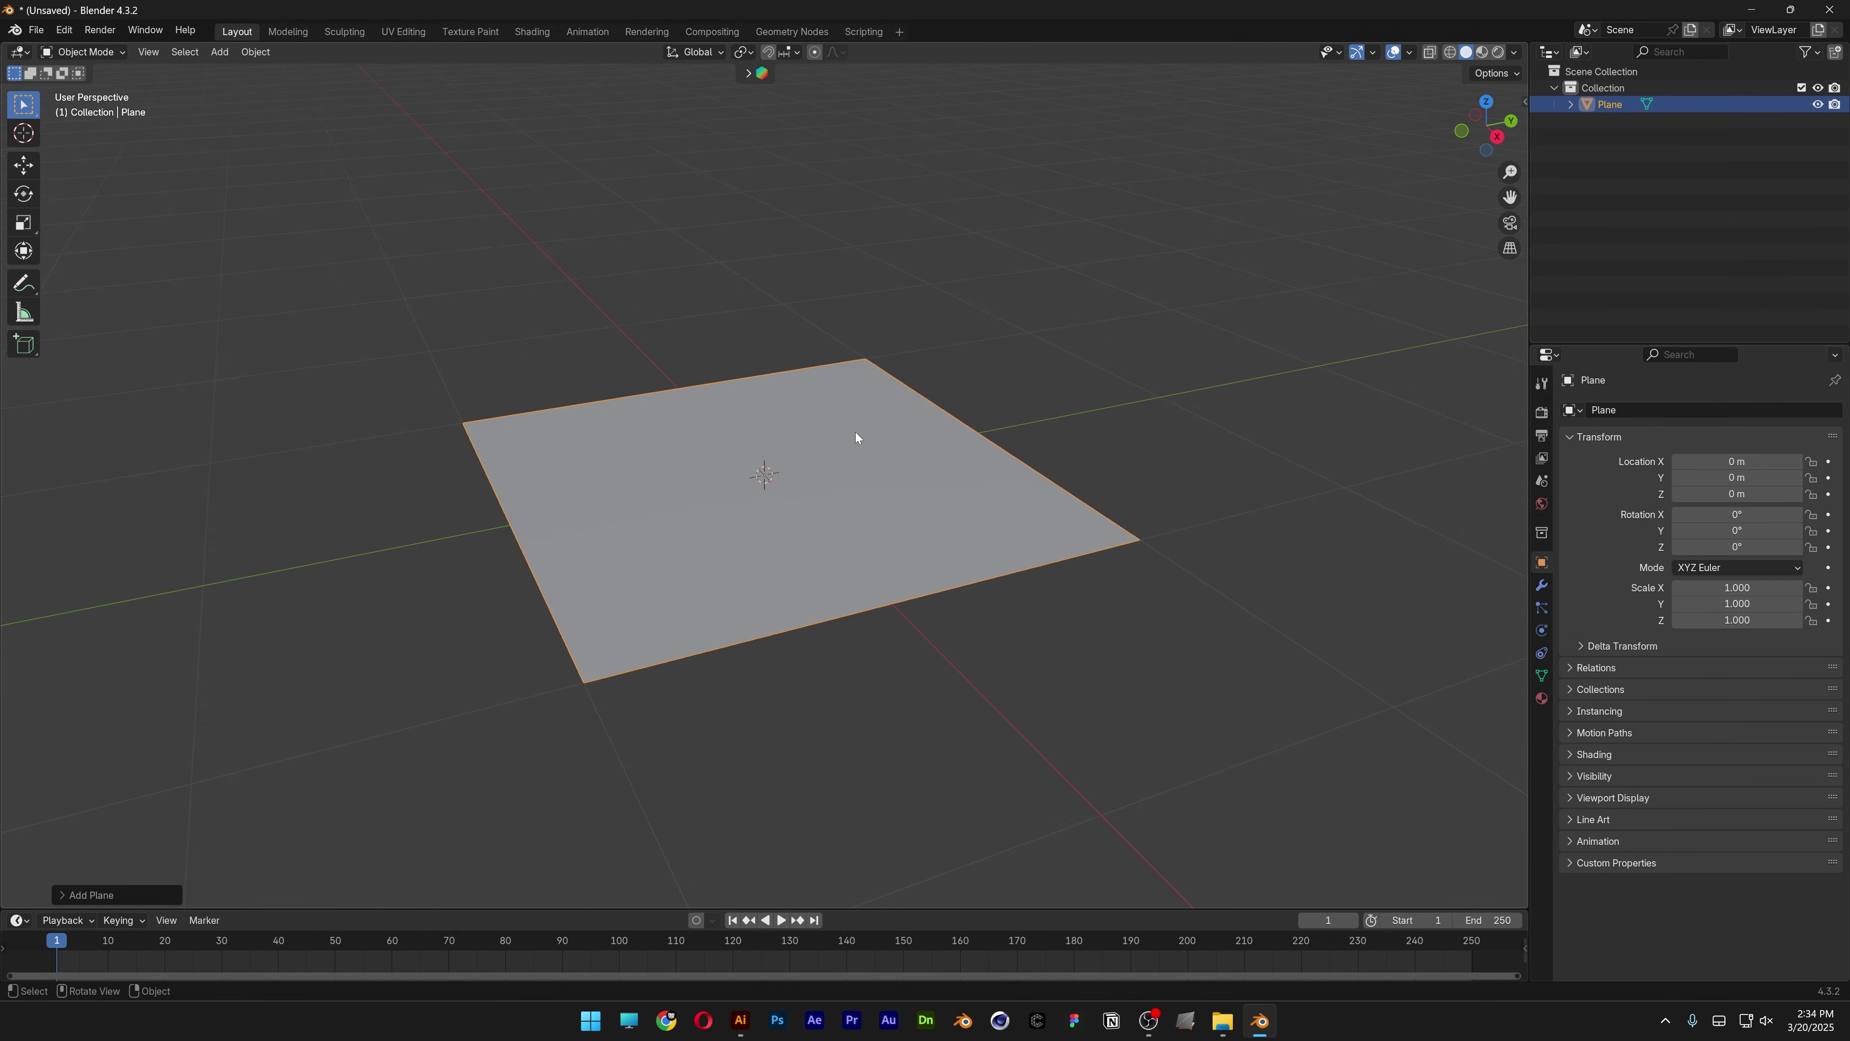
{"action": "scroll", "coordinate": [855, 435], "scroll_direction": "up", "scroll_amount": 2}
{"action": "middle_click_drag", "start_coordinate": [856, 434], "coordinate": [821, 483]}
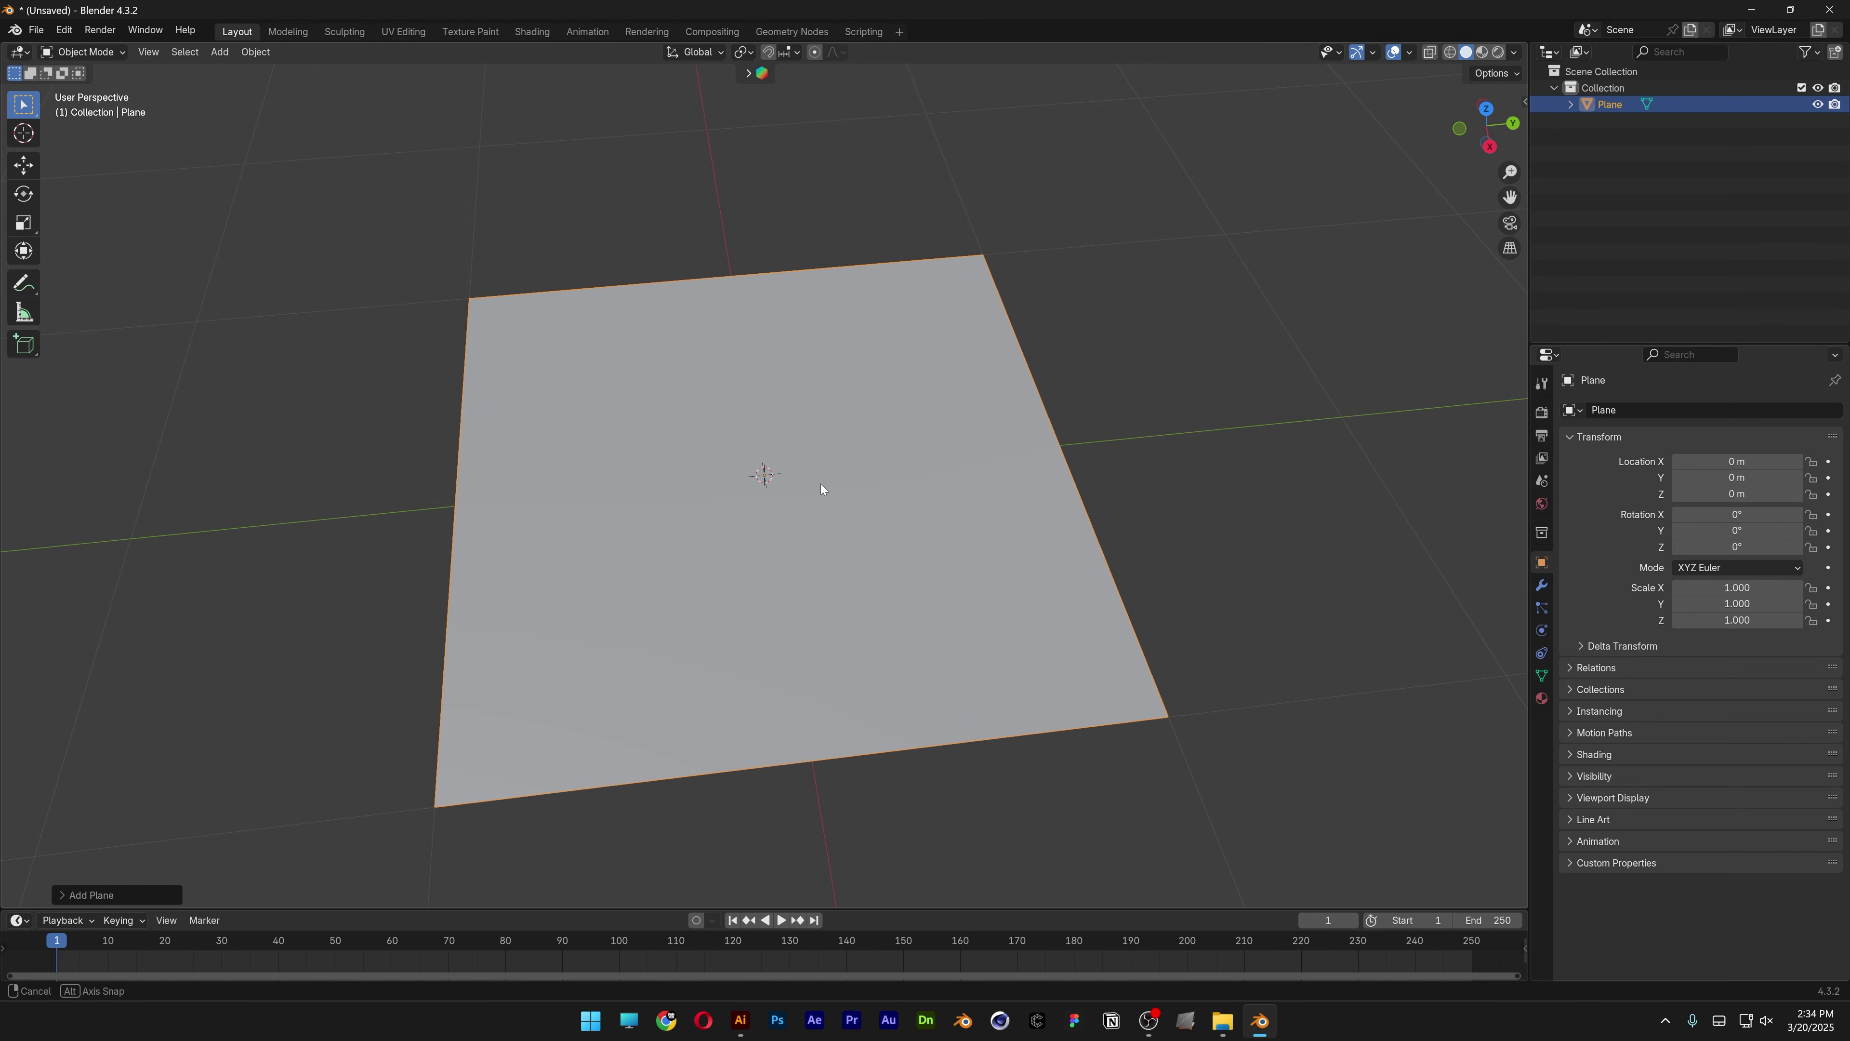
{"action": "key", "text": "s"}
{"action": "left_click", "coordinate": [892, 484]}
Open the TEST2 OBJ folder in File Explorer and drag Asset 1.obj into Blender
{"action": "key", "text": "alt+Tab"}
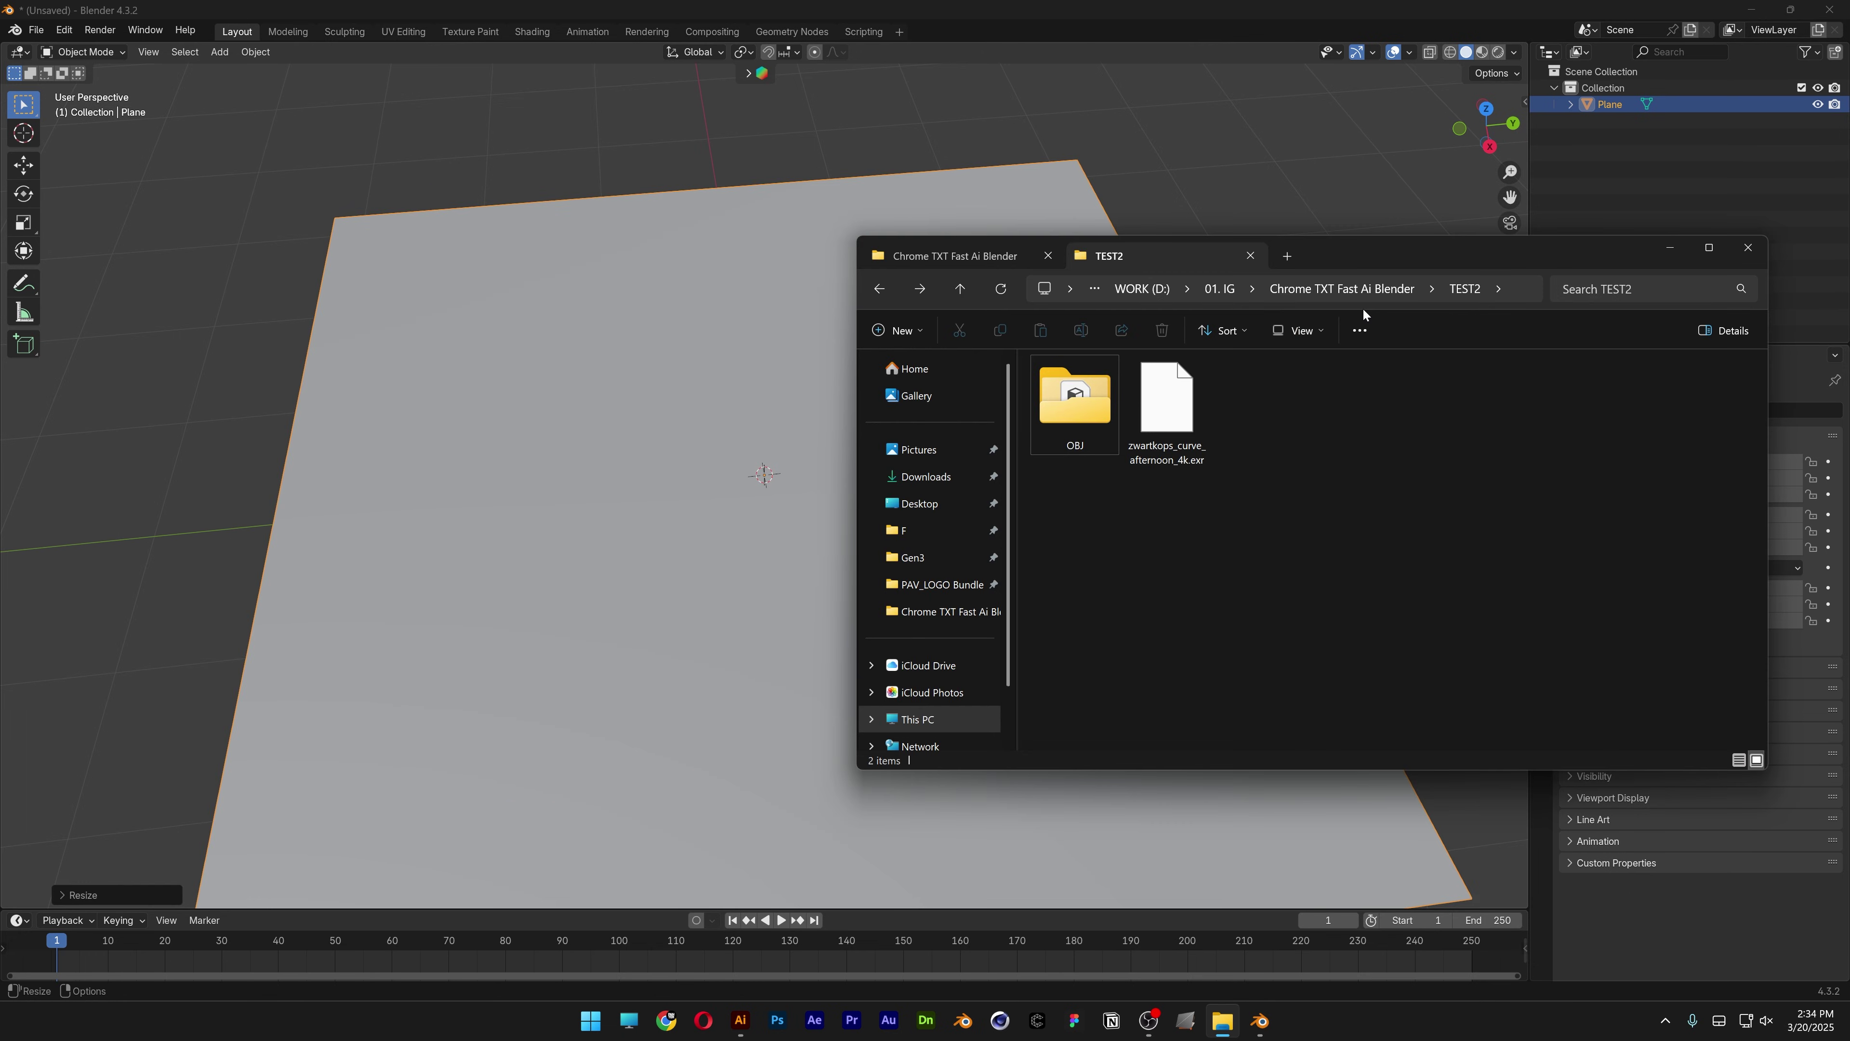
{"action": "double_click", "coordinate": [1093, 403]}
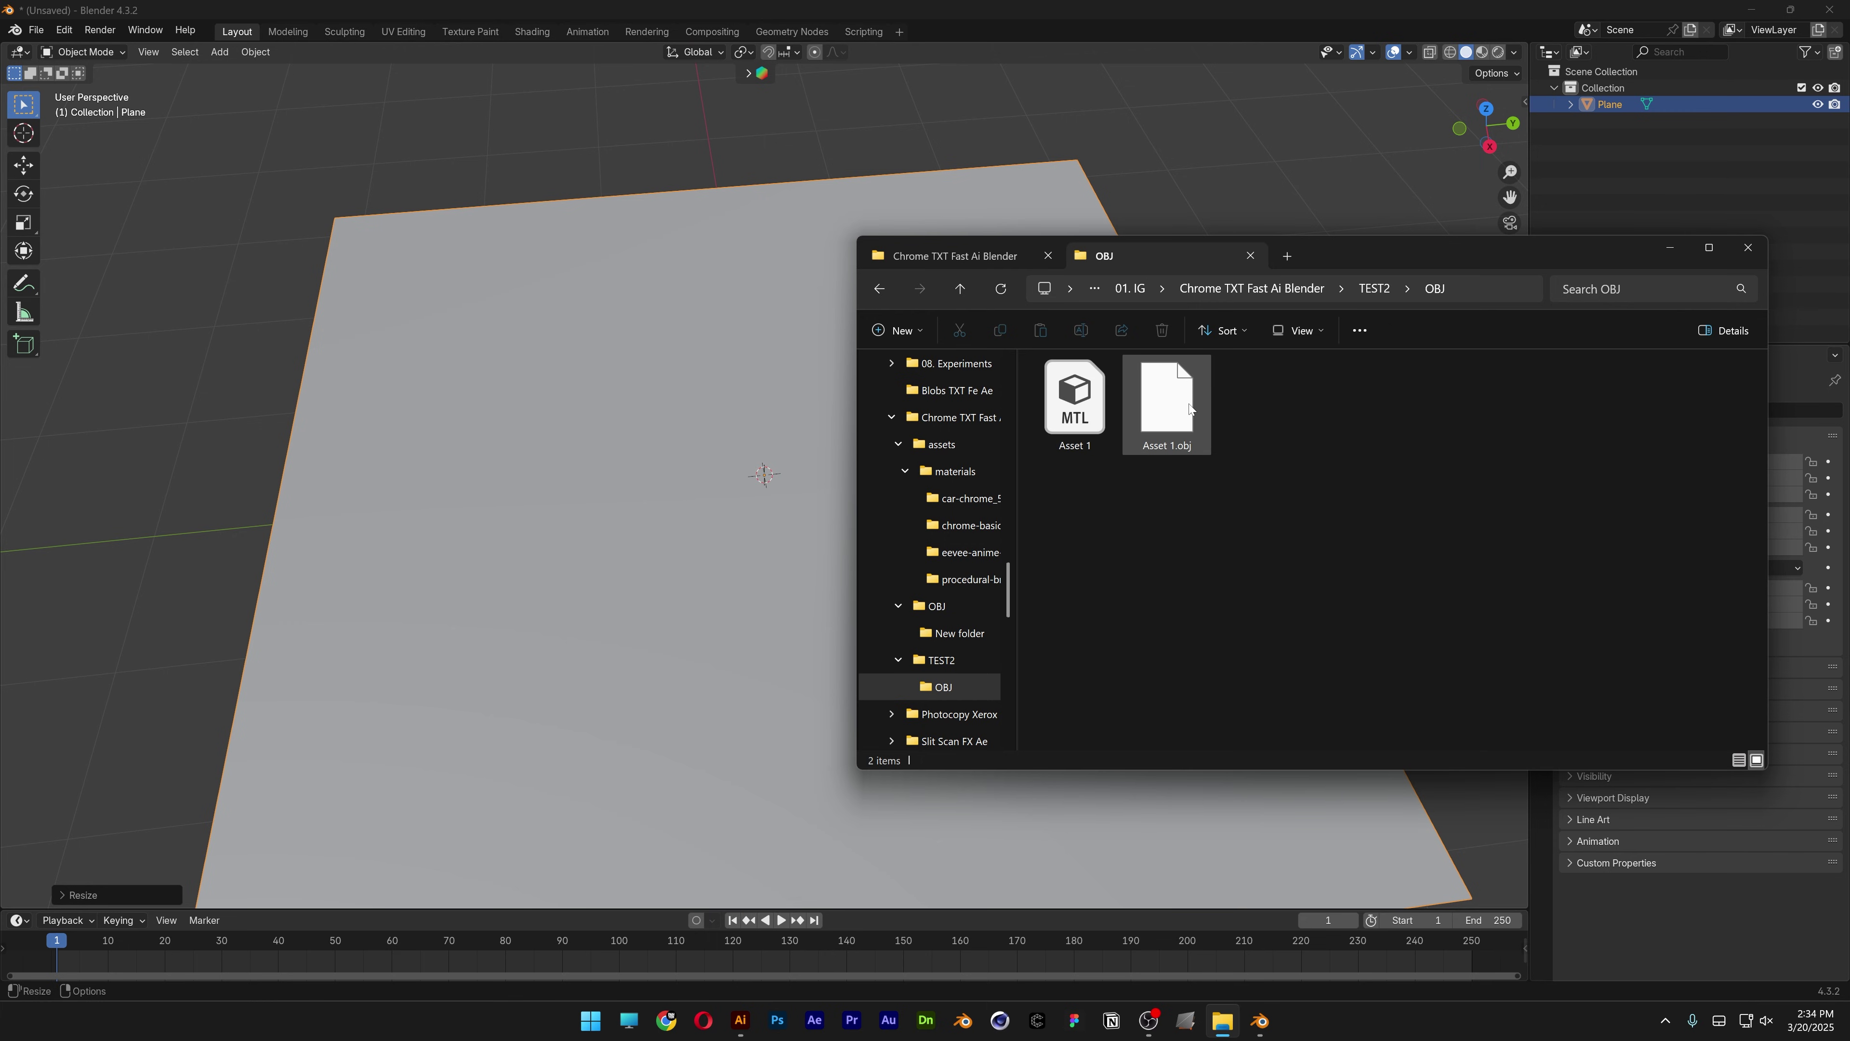
{"action": "left_click_drag", "start_coordinate": [1191, 409], "coordinate": [659, 417]}
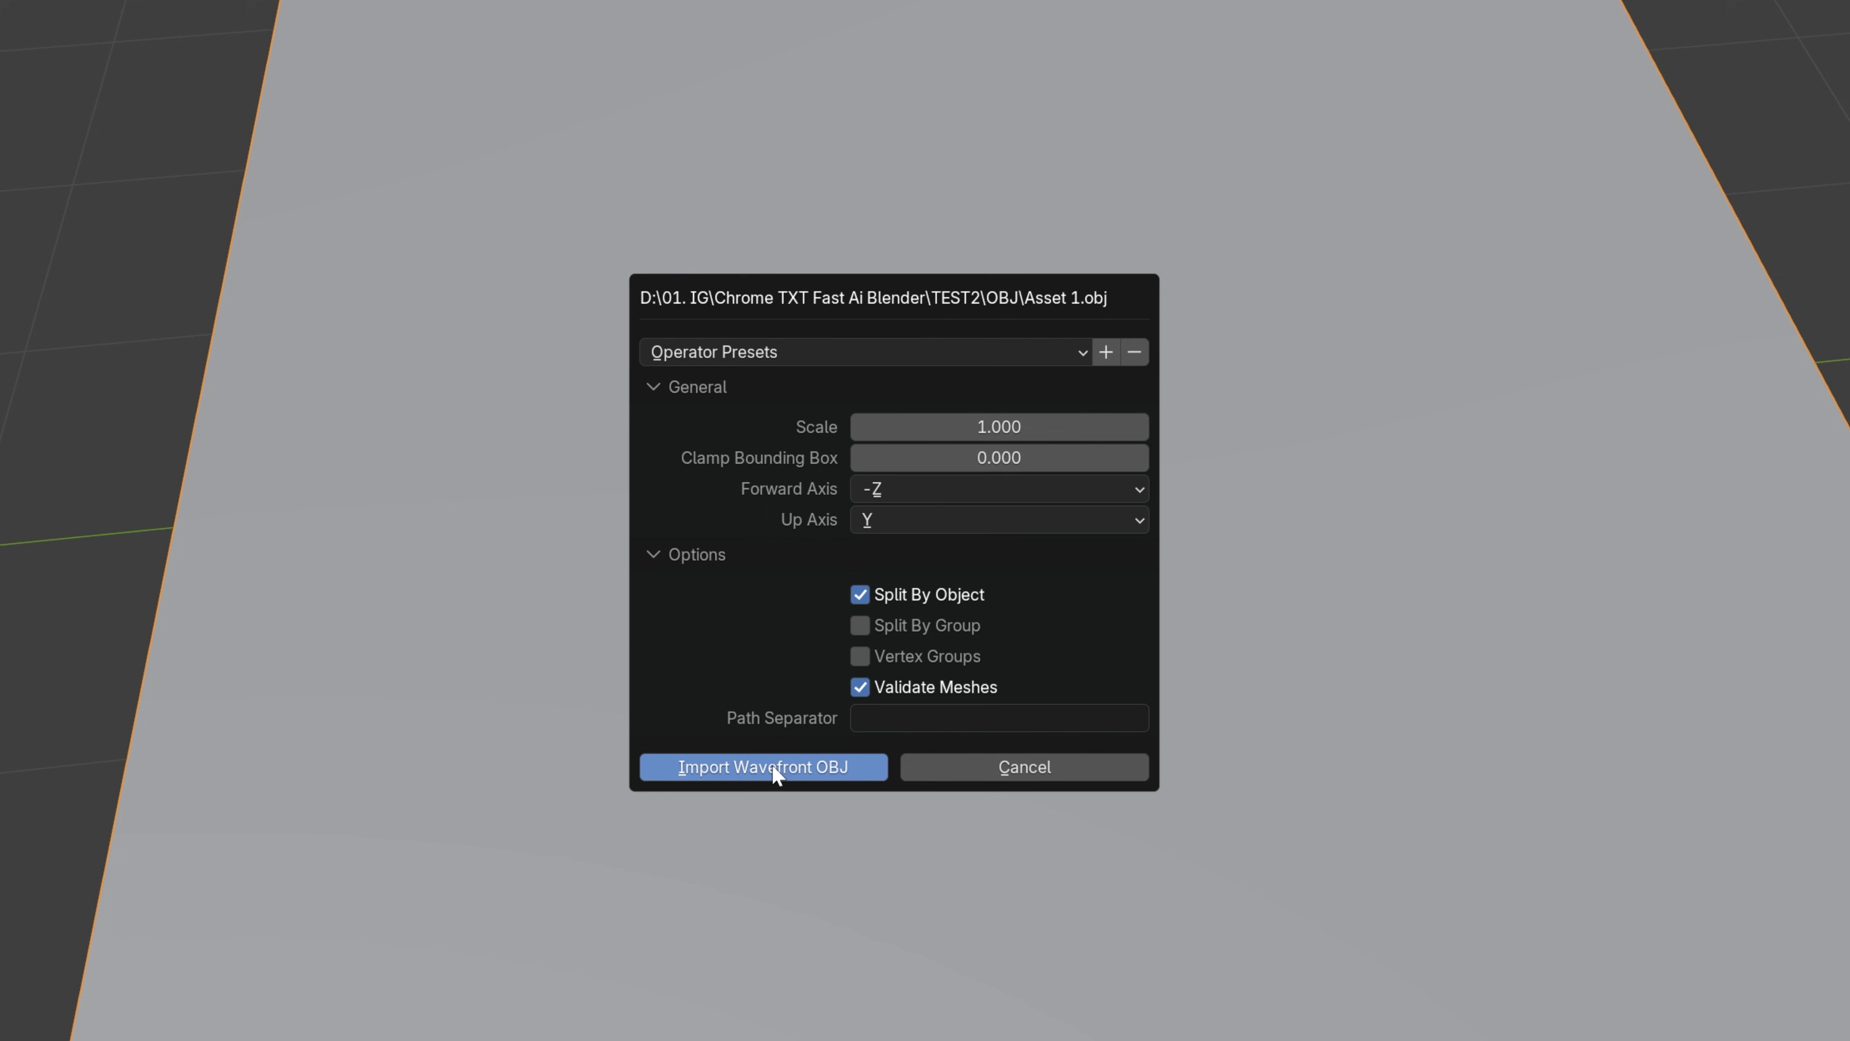
Import Asset 1.obj as a Wavefront OBJ and shrink it to 0.328 scale
{"action": "left_click", "coordinate": [773, 764]}
{"action": "middle_click_drag", "start_coordinate": [919, 693], "coordinate": [1238, 655]}
{"action": "key", "text": "s"}
{"action": "left_click", "coordinate": [1238, 656]}
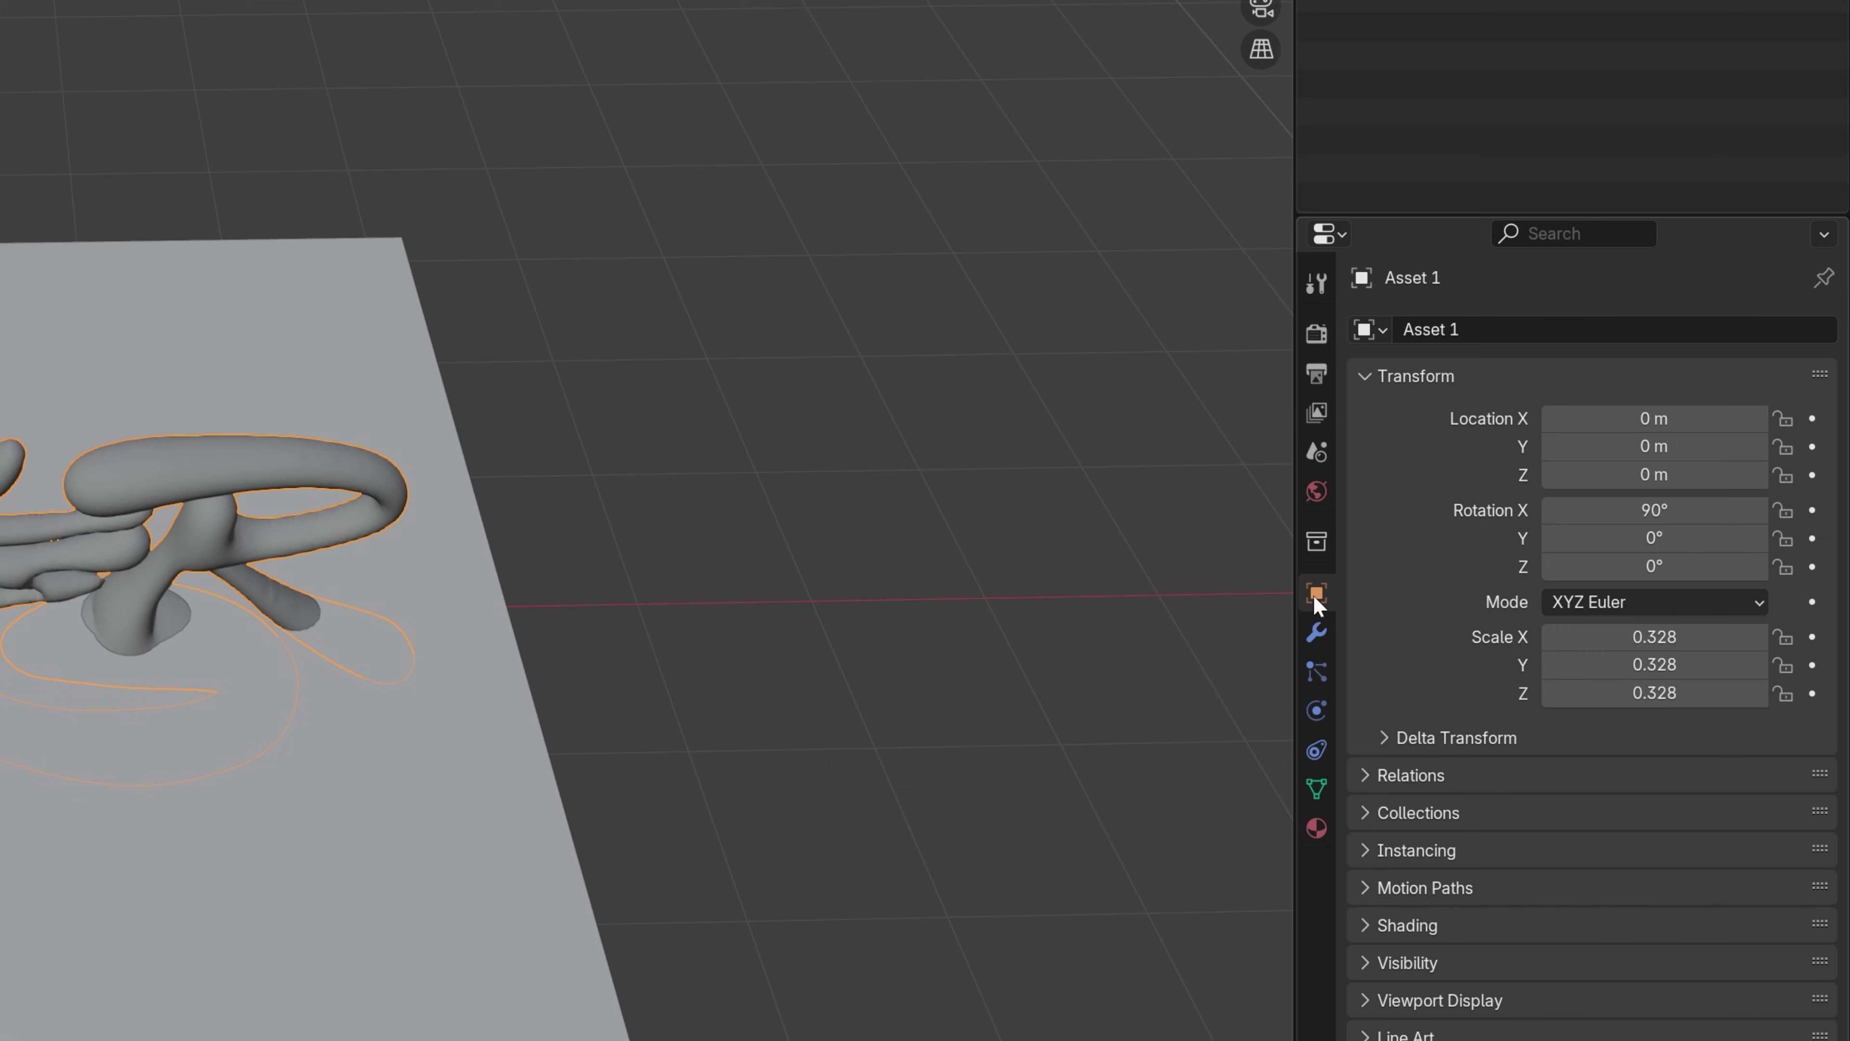
Set the lettering's X rotation to 0° and raise it about 0.14 m above the plane
{"action": "left_click_drag", "start_coordinate": [1604, 510], "coordinate": [1604, 509]}
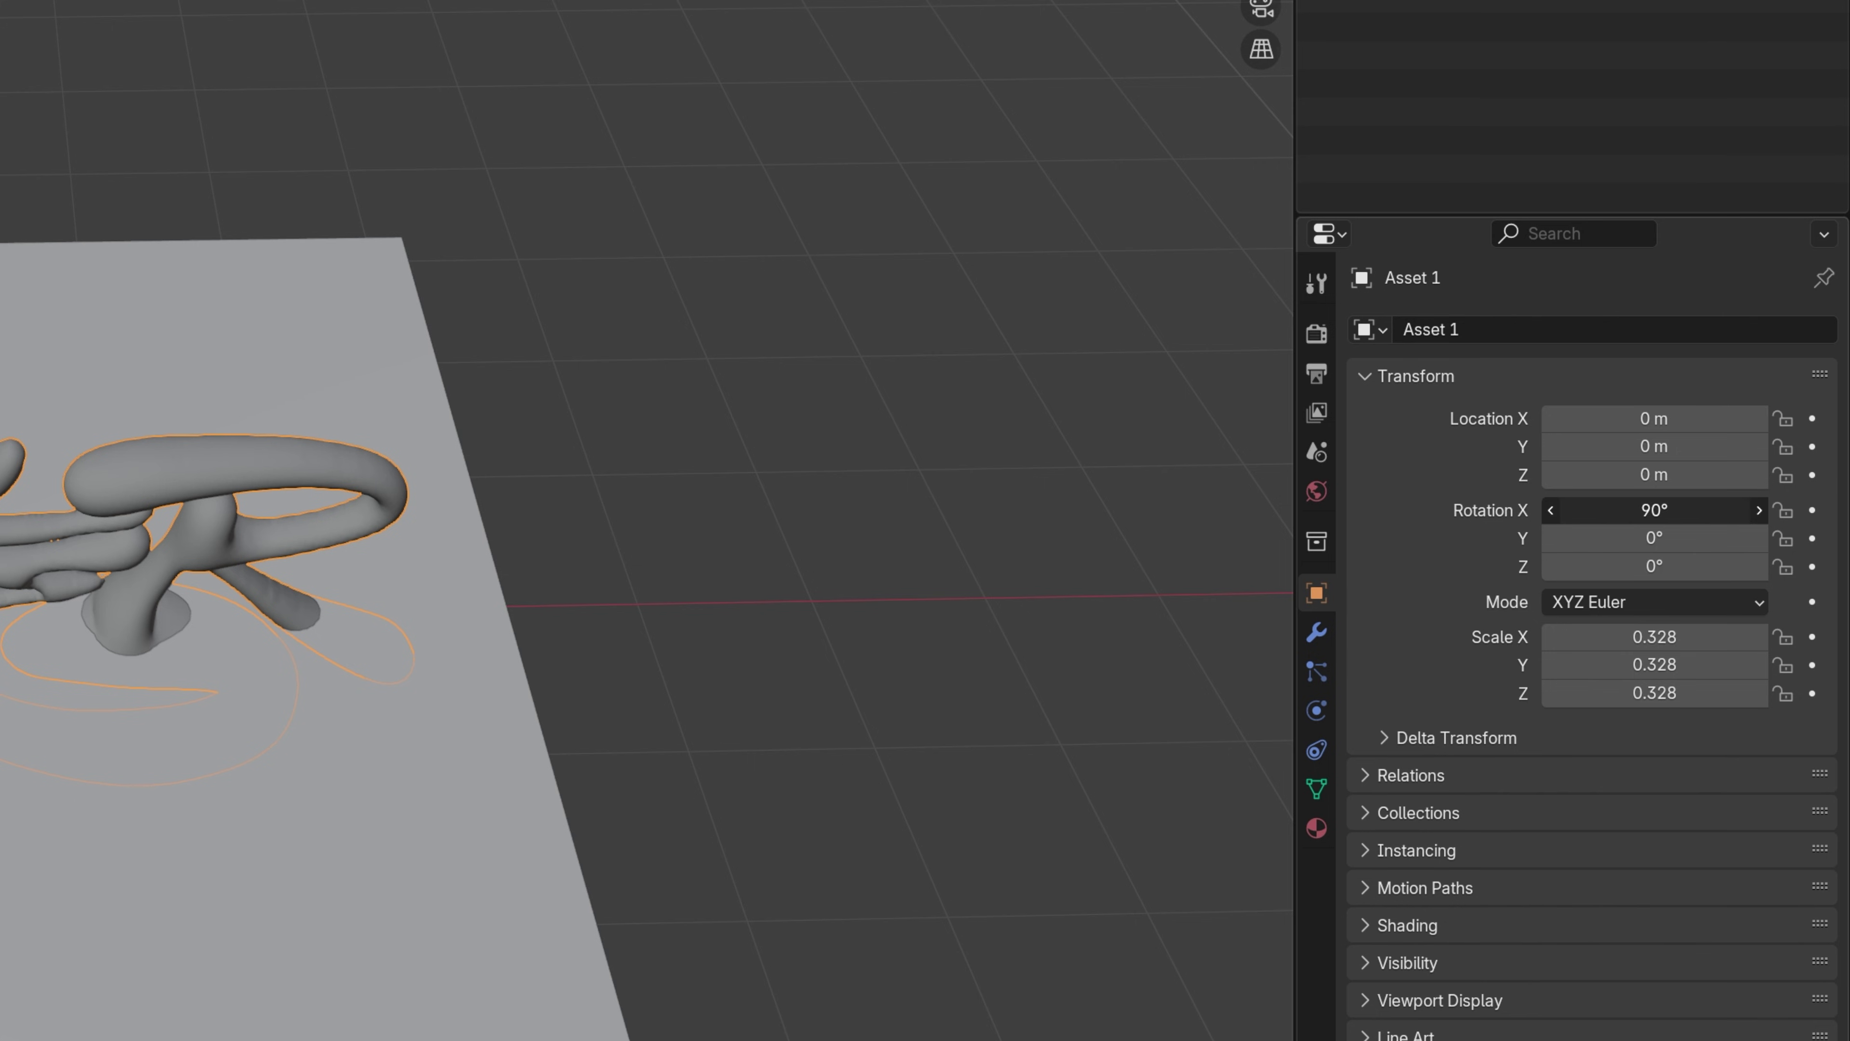
{"action": "key", "text": "Return"}
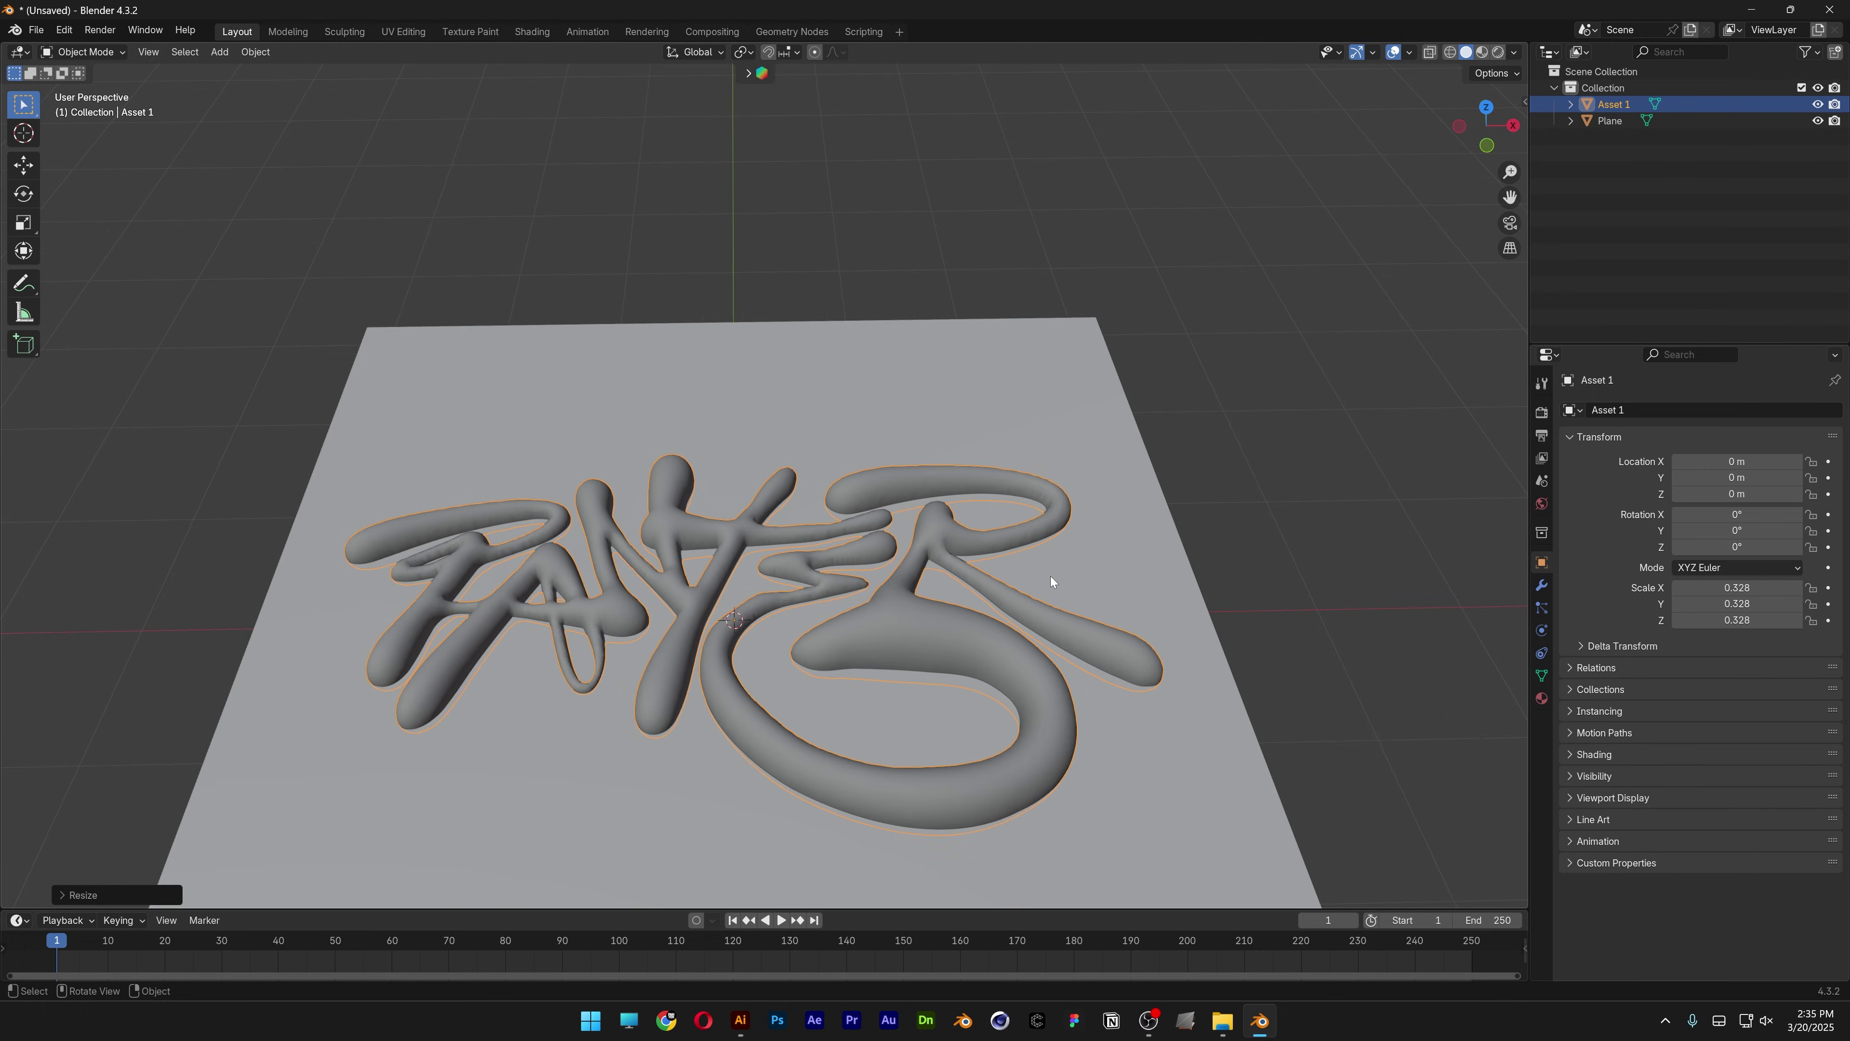
{"action": "left_click", "coordinate": [23, 165]}
{"action": "middle_click_drag", "start_coordinate": [765, 467], "coordinate": [815, 461]}
{"action": "left_click_drag", "start_coordinate": [758, 529], "coordinate": [761, 519]}
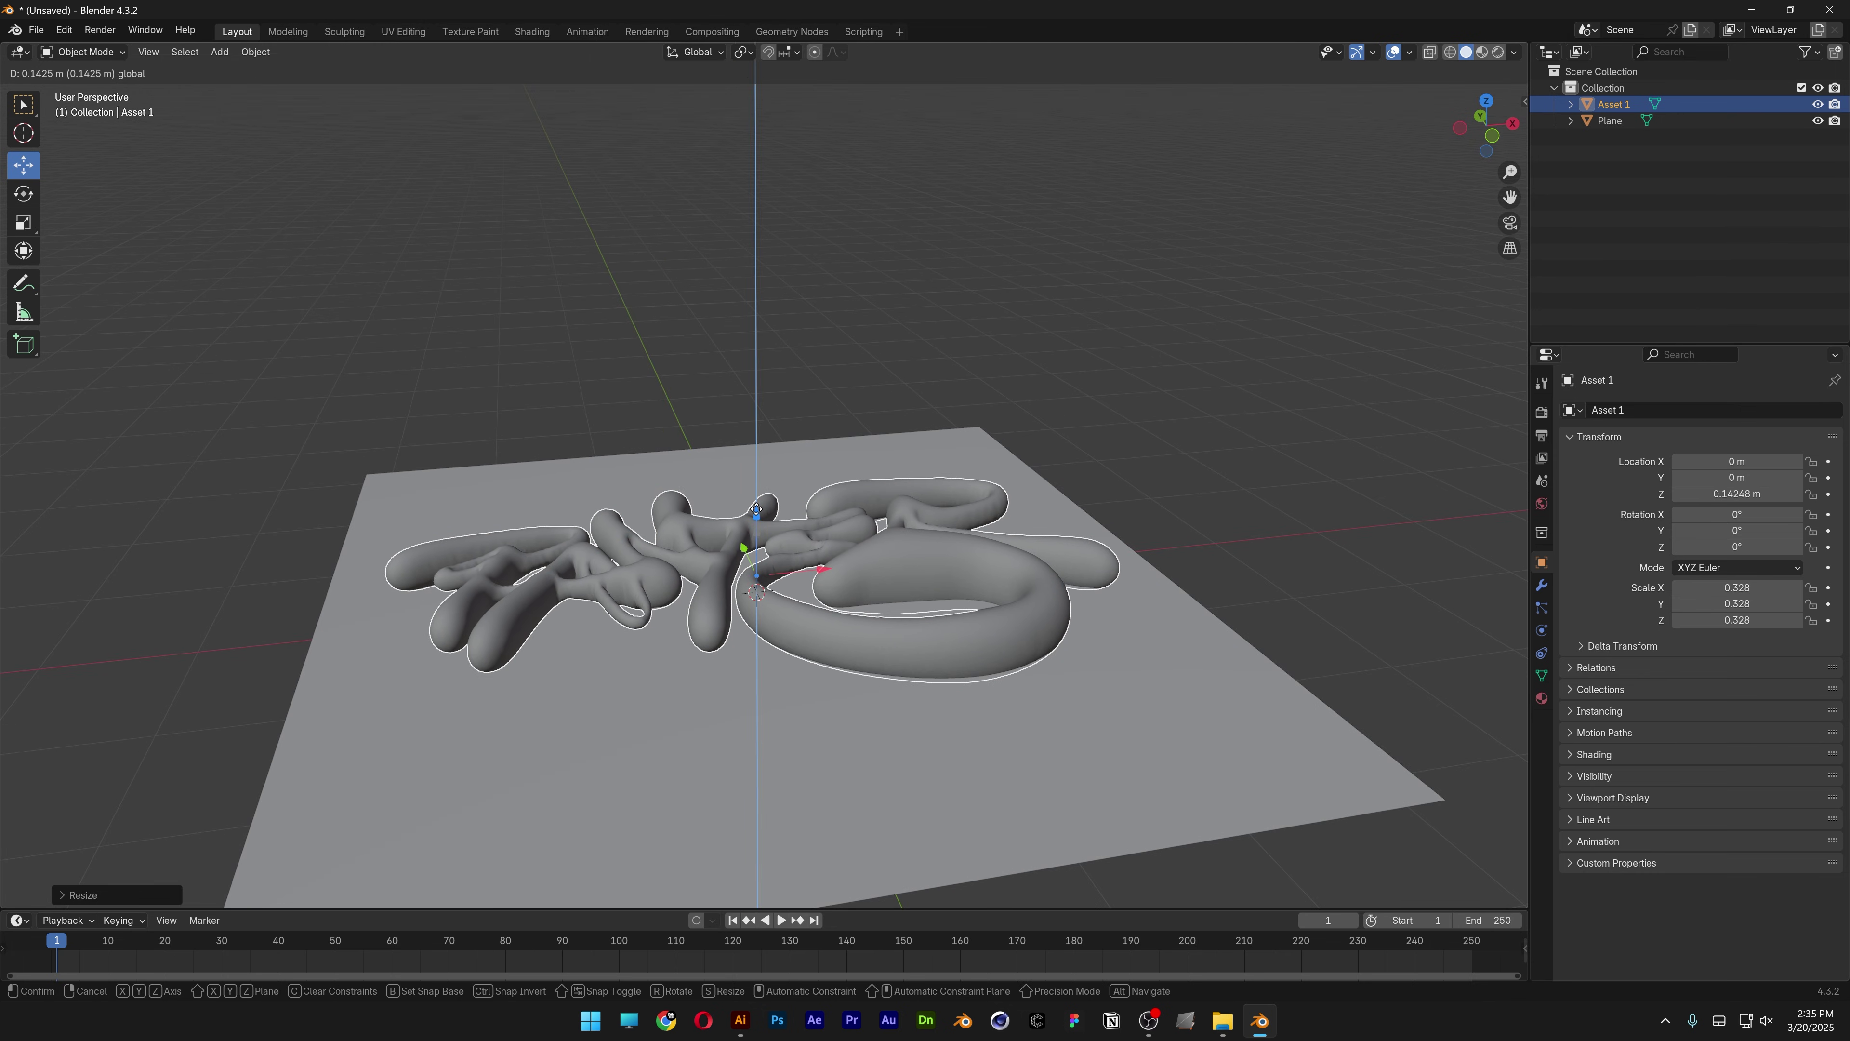
Set the World Color to an Environment Texture and pick zwartkops_curve_afternoon_4k.exr
{"action": "mouse_move", "coordinate": [969, 554]}
{"action": "middle_mouse_down"}
{"action": "mouse_move", "coordinate": [987, 601]}
{"action": "mouse_move", "coordinate": [983, 538]}
{"action": "middle_mouse_up"}
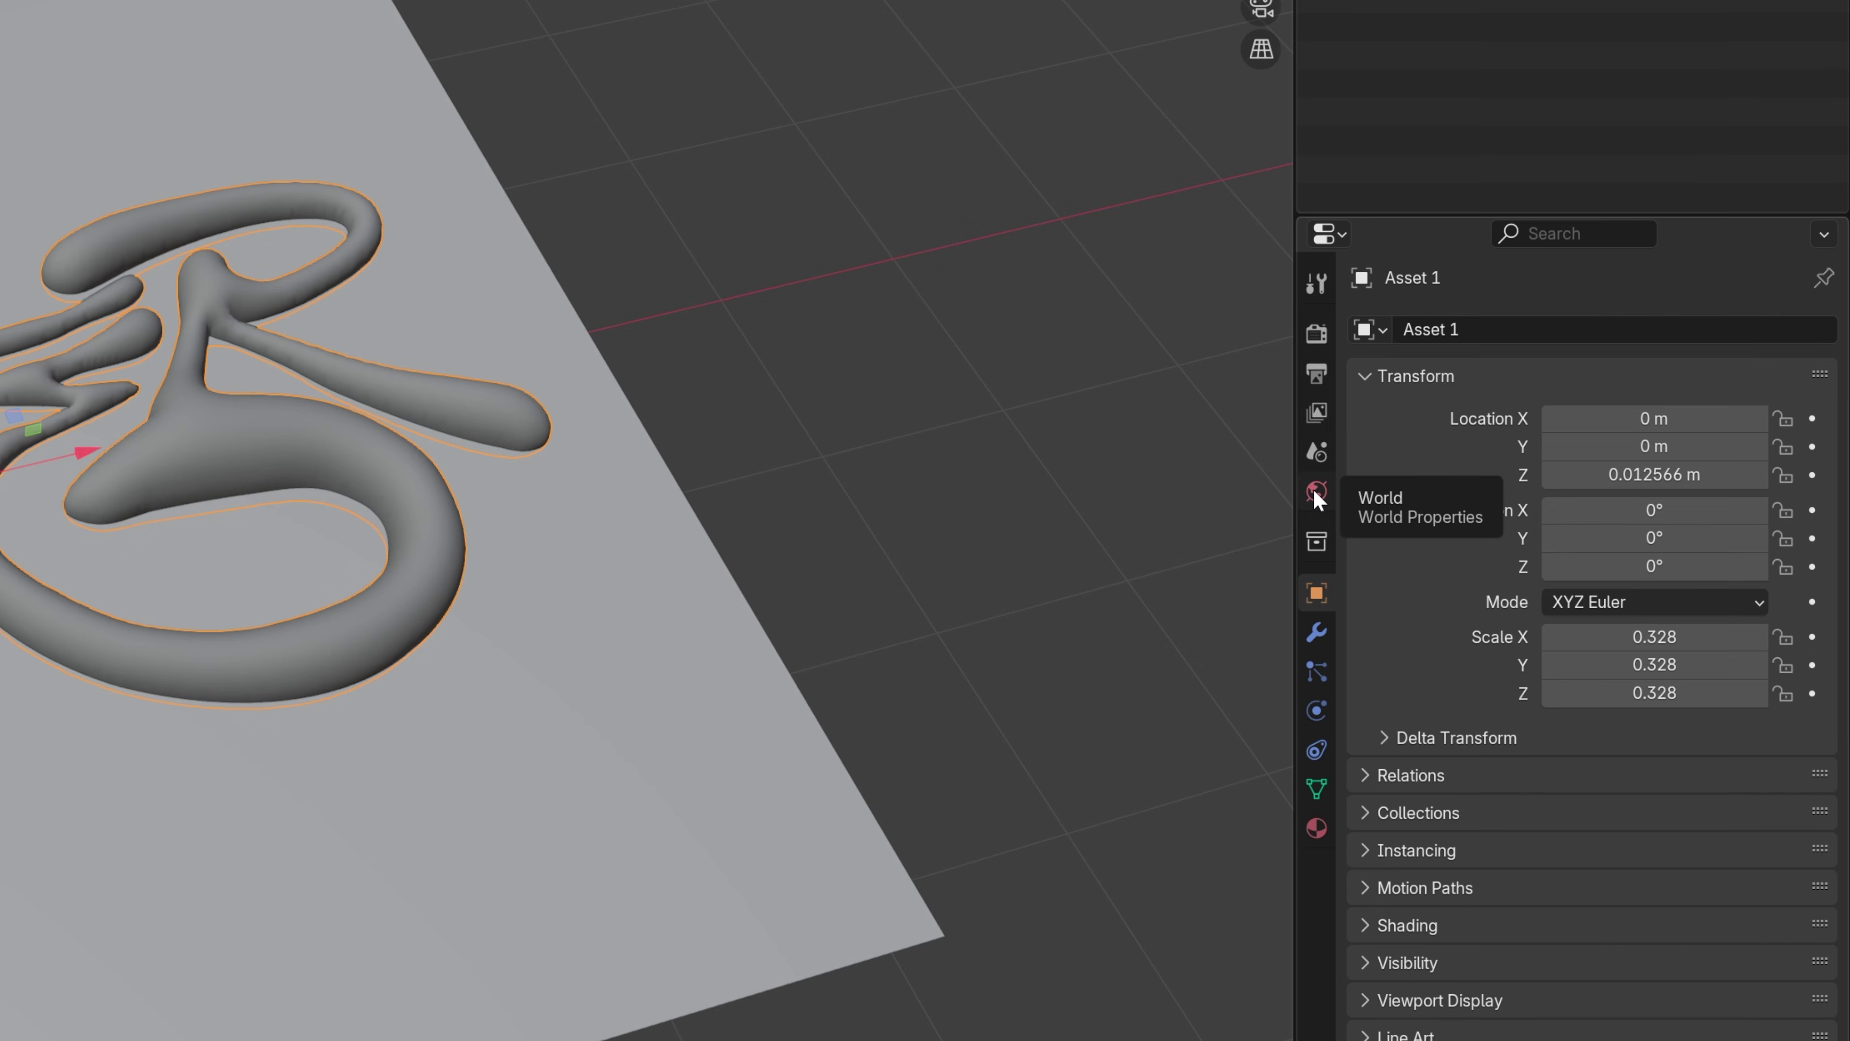
{"action": "left_click", "coordinate": [1542, 504]}
{"action": "left_click", "coordinate": [1555, 518]}
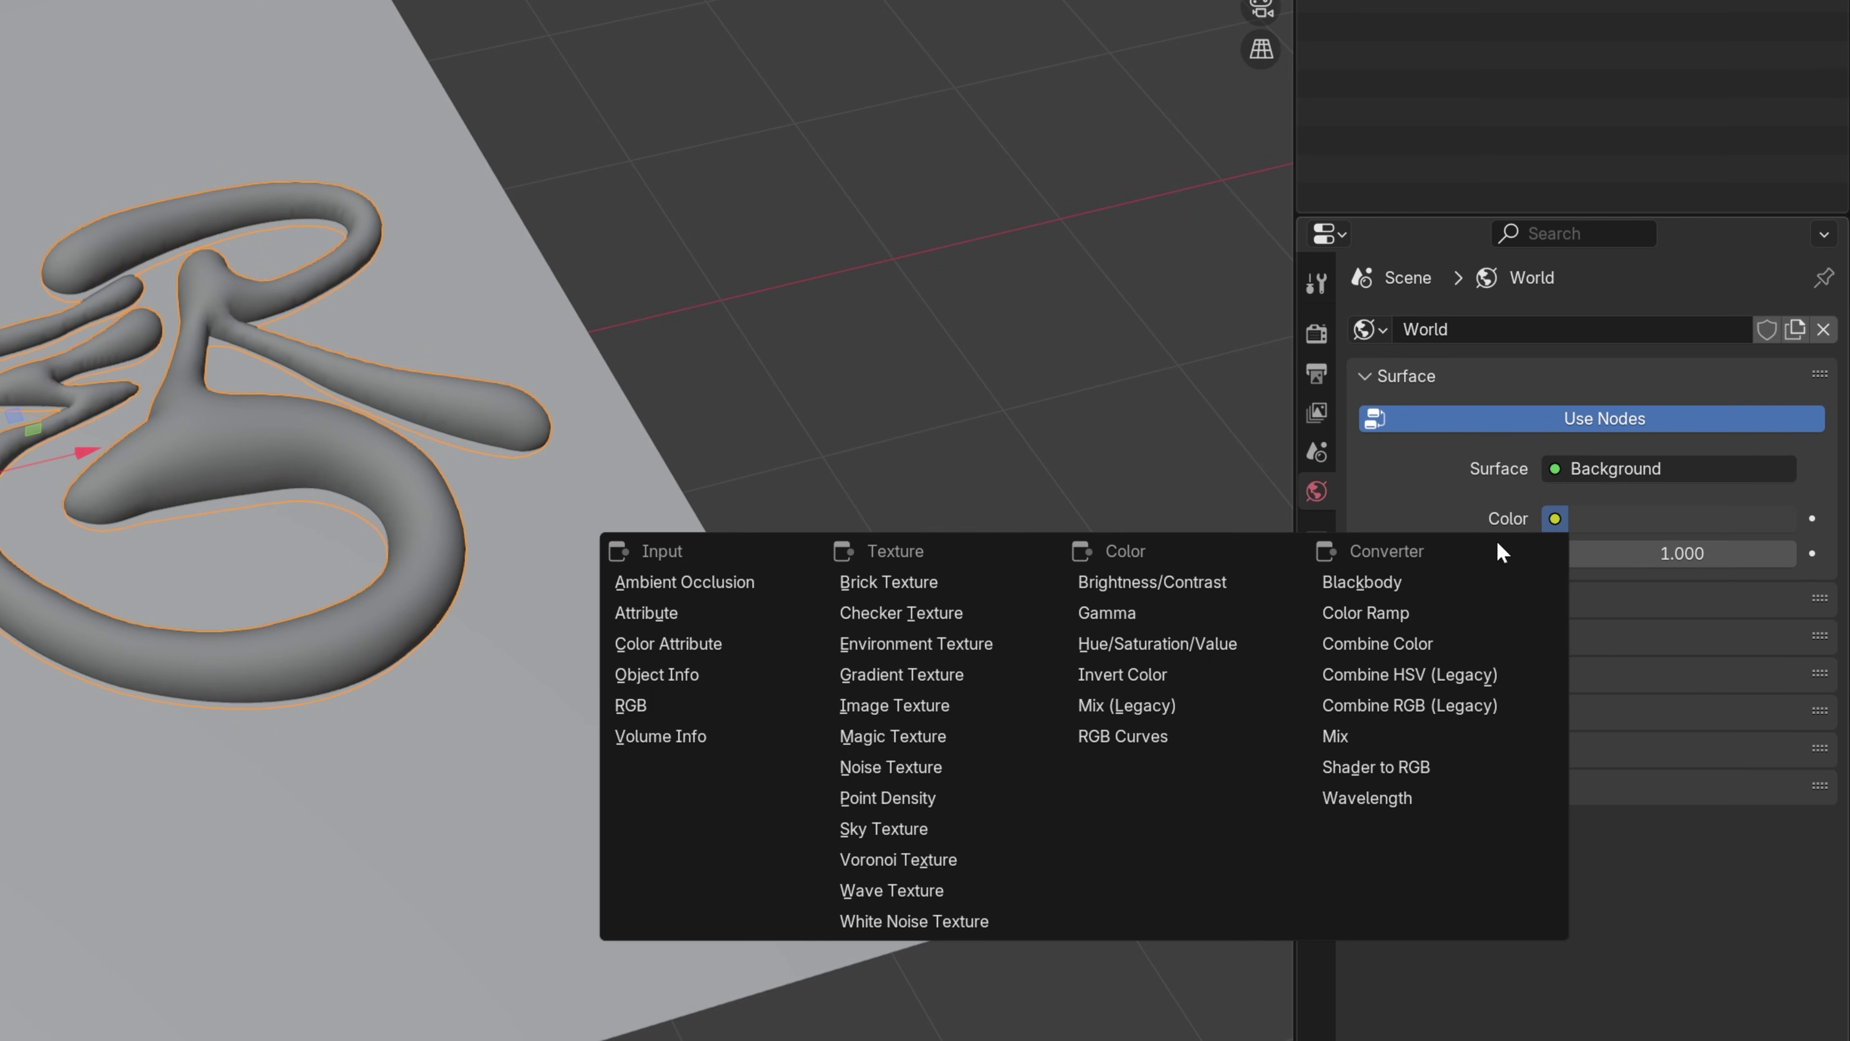
{"action": "left_click", "coordinate": [993, 646]}
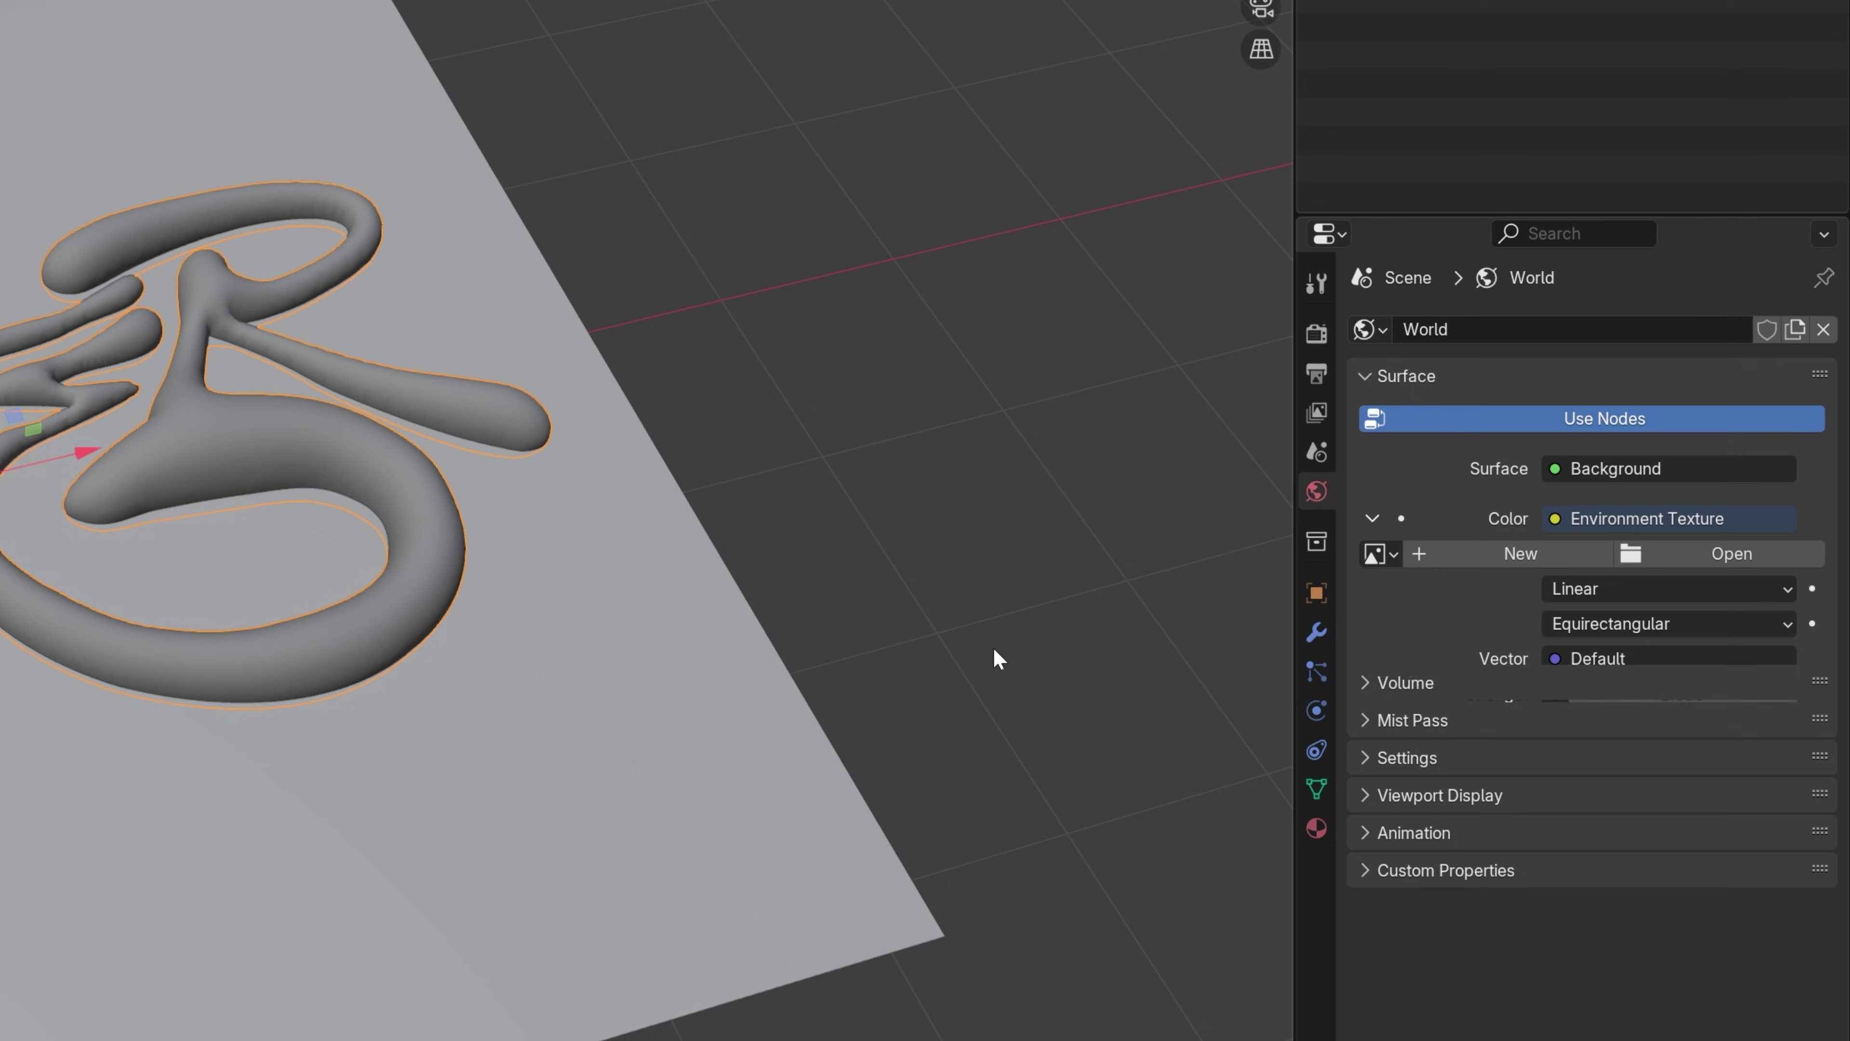
{"action": "left_click", "coordinate": [1701, 563]}
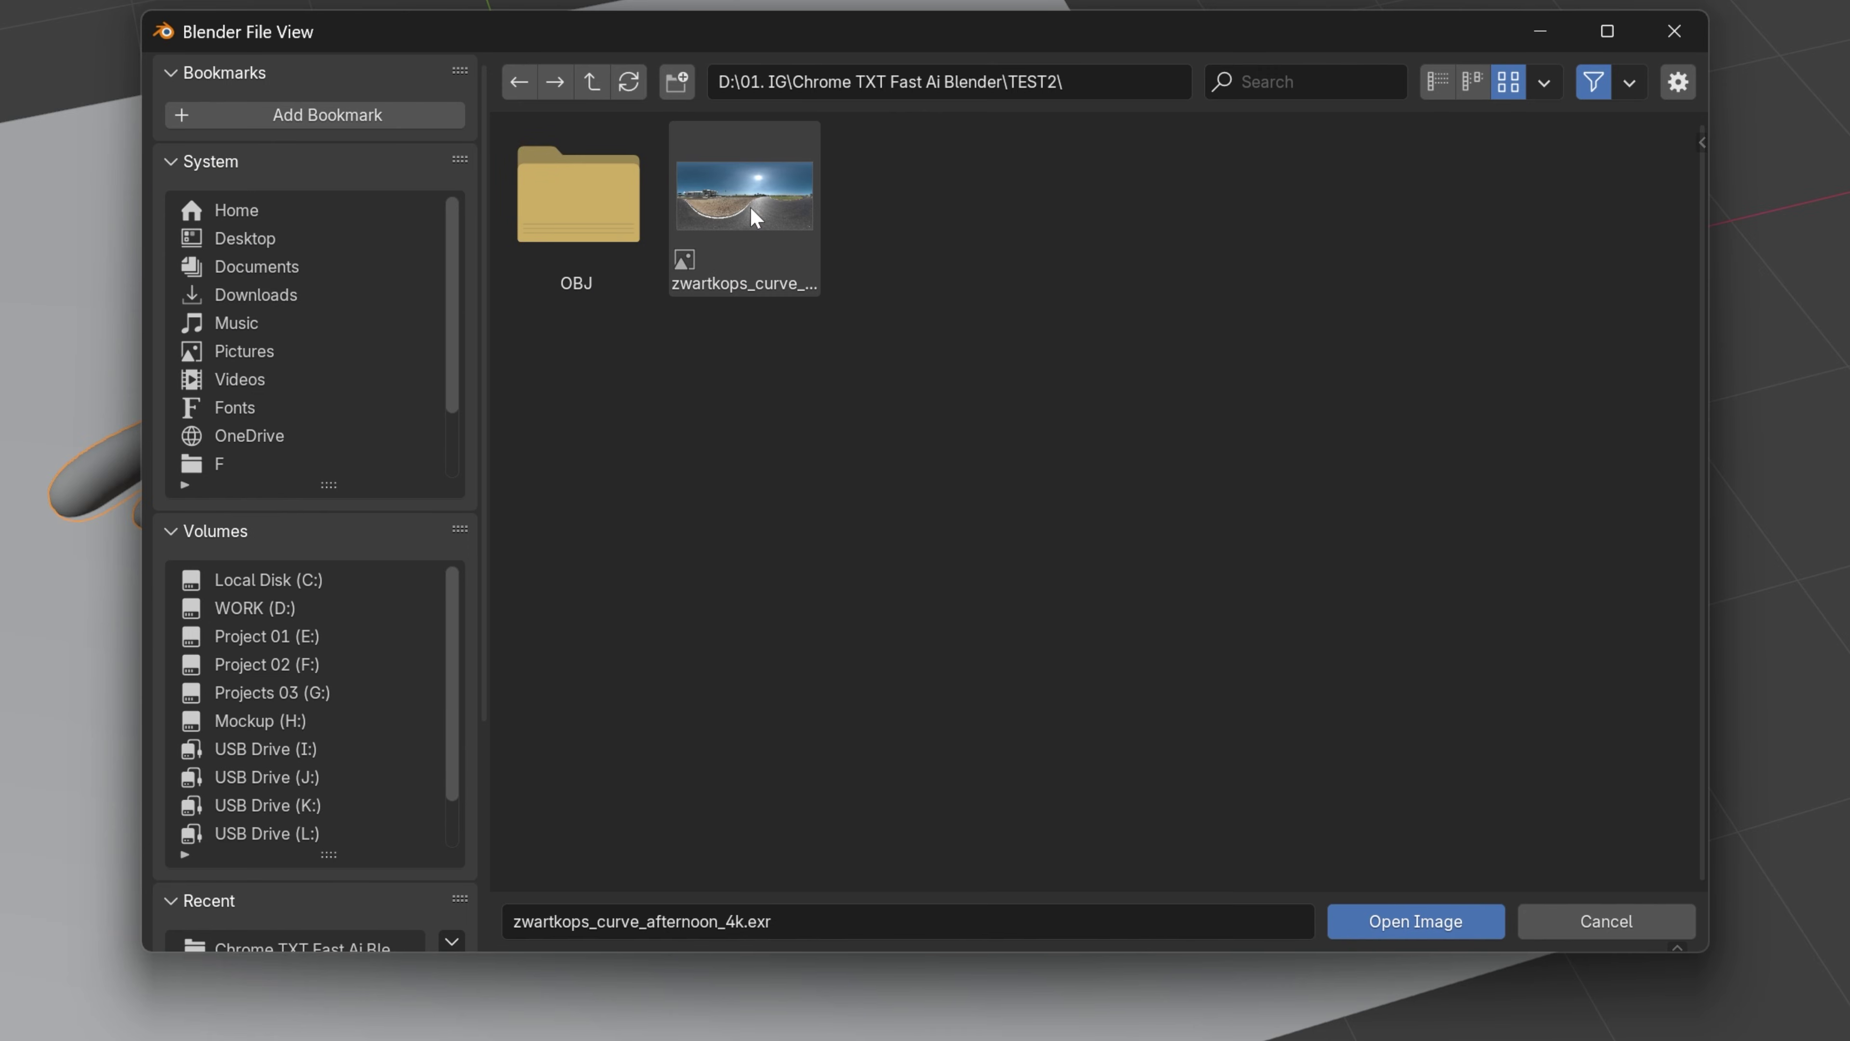
{"action": "left_click", "coordinate": [750, 206]}
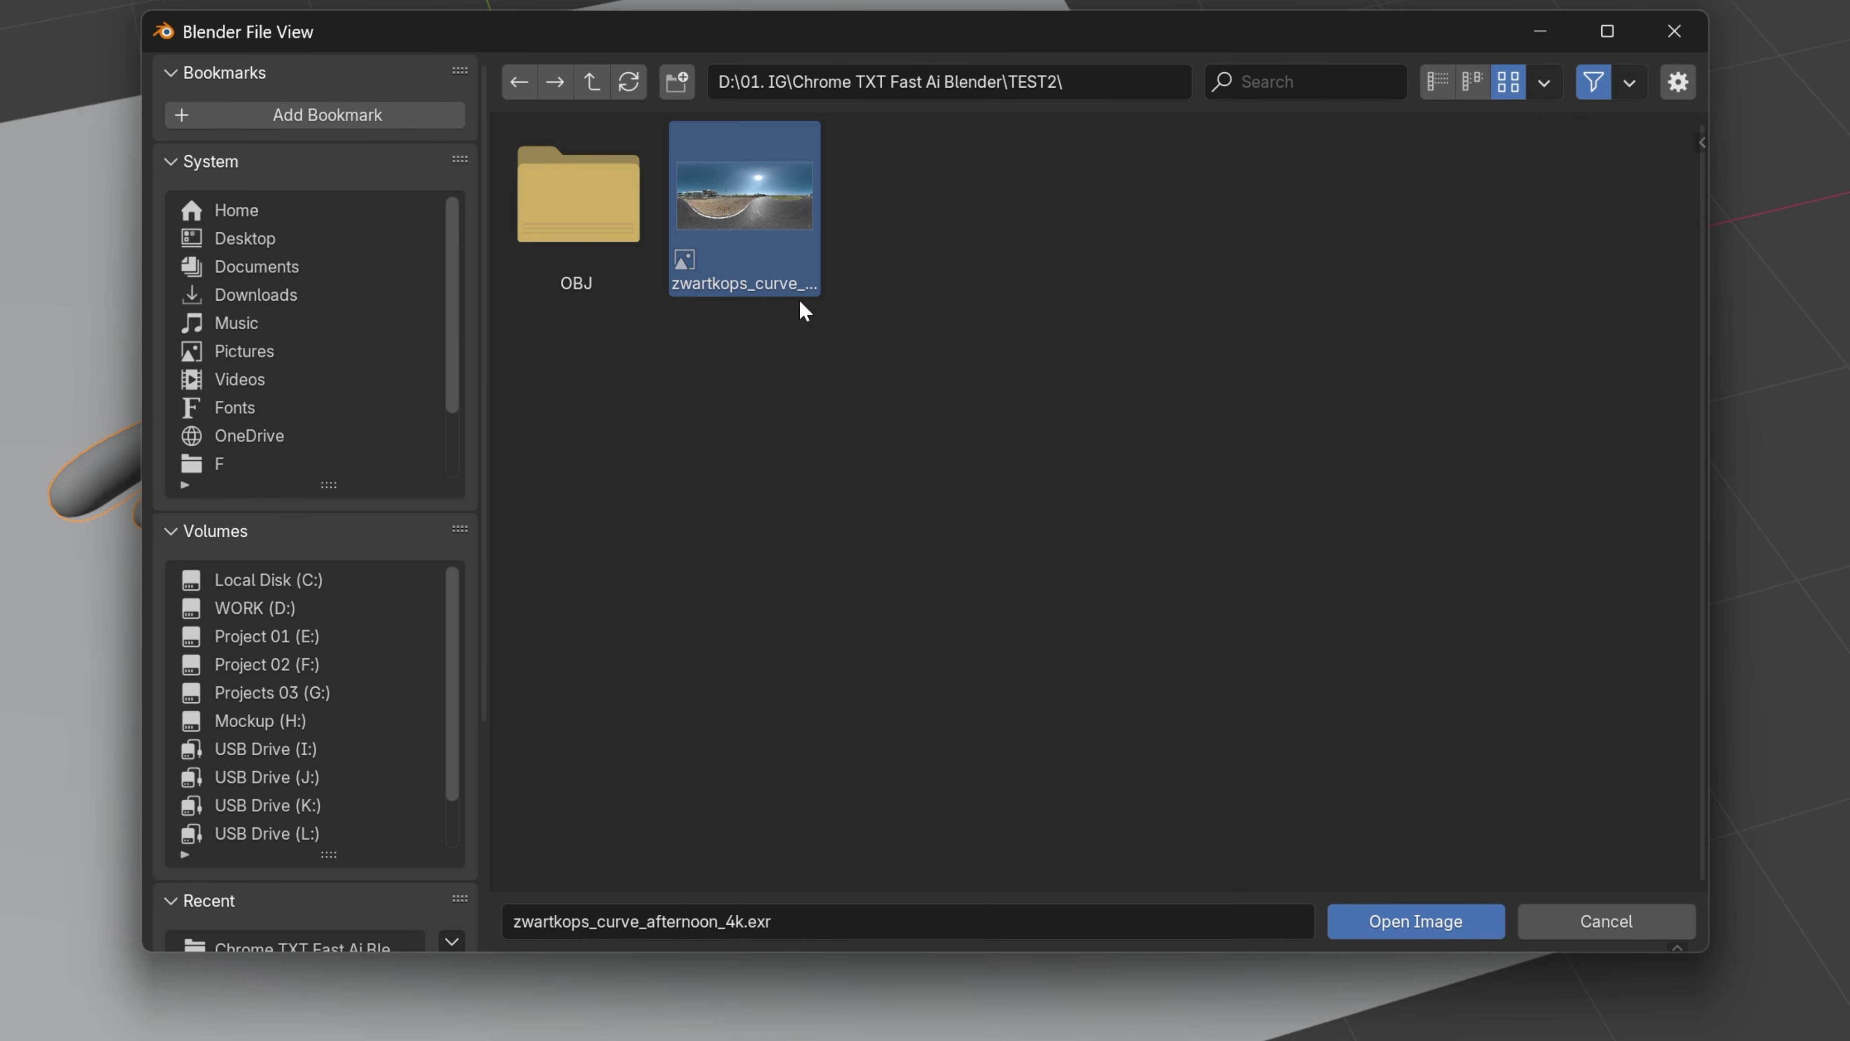
Load the zwartkops_curve_afternoon_4k.exr image and split the 3D Viewport vertically into two areas
{"action": "left_click", "coordinate": [1427, 921]}
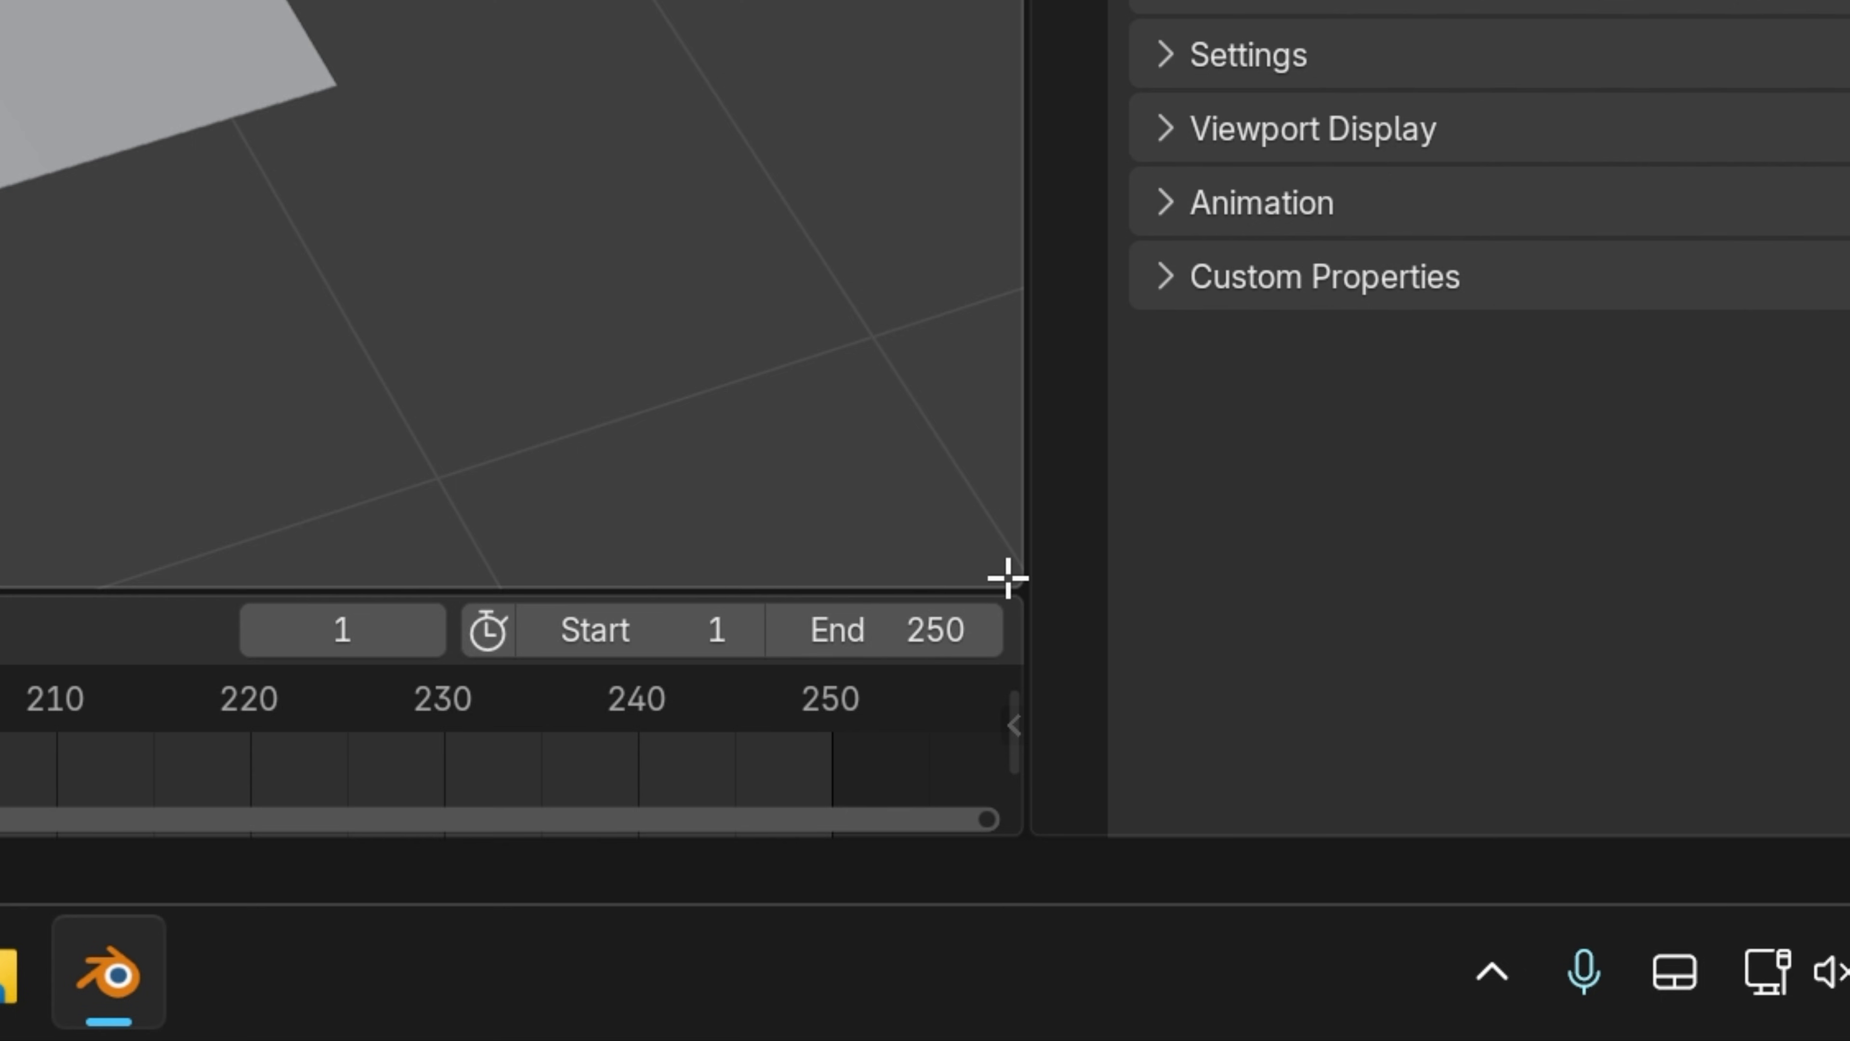
{"action": "left_click_drag", "start_coordinate": [1008, 577], "coordinate": [0, 353]}
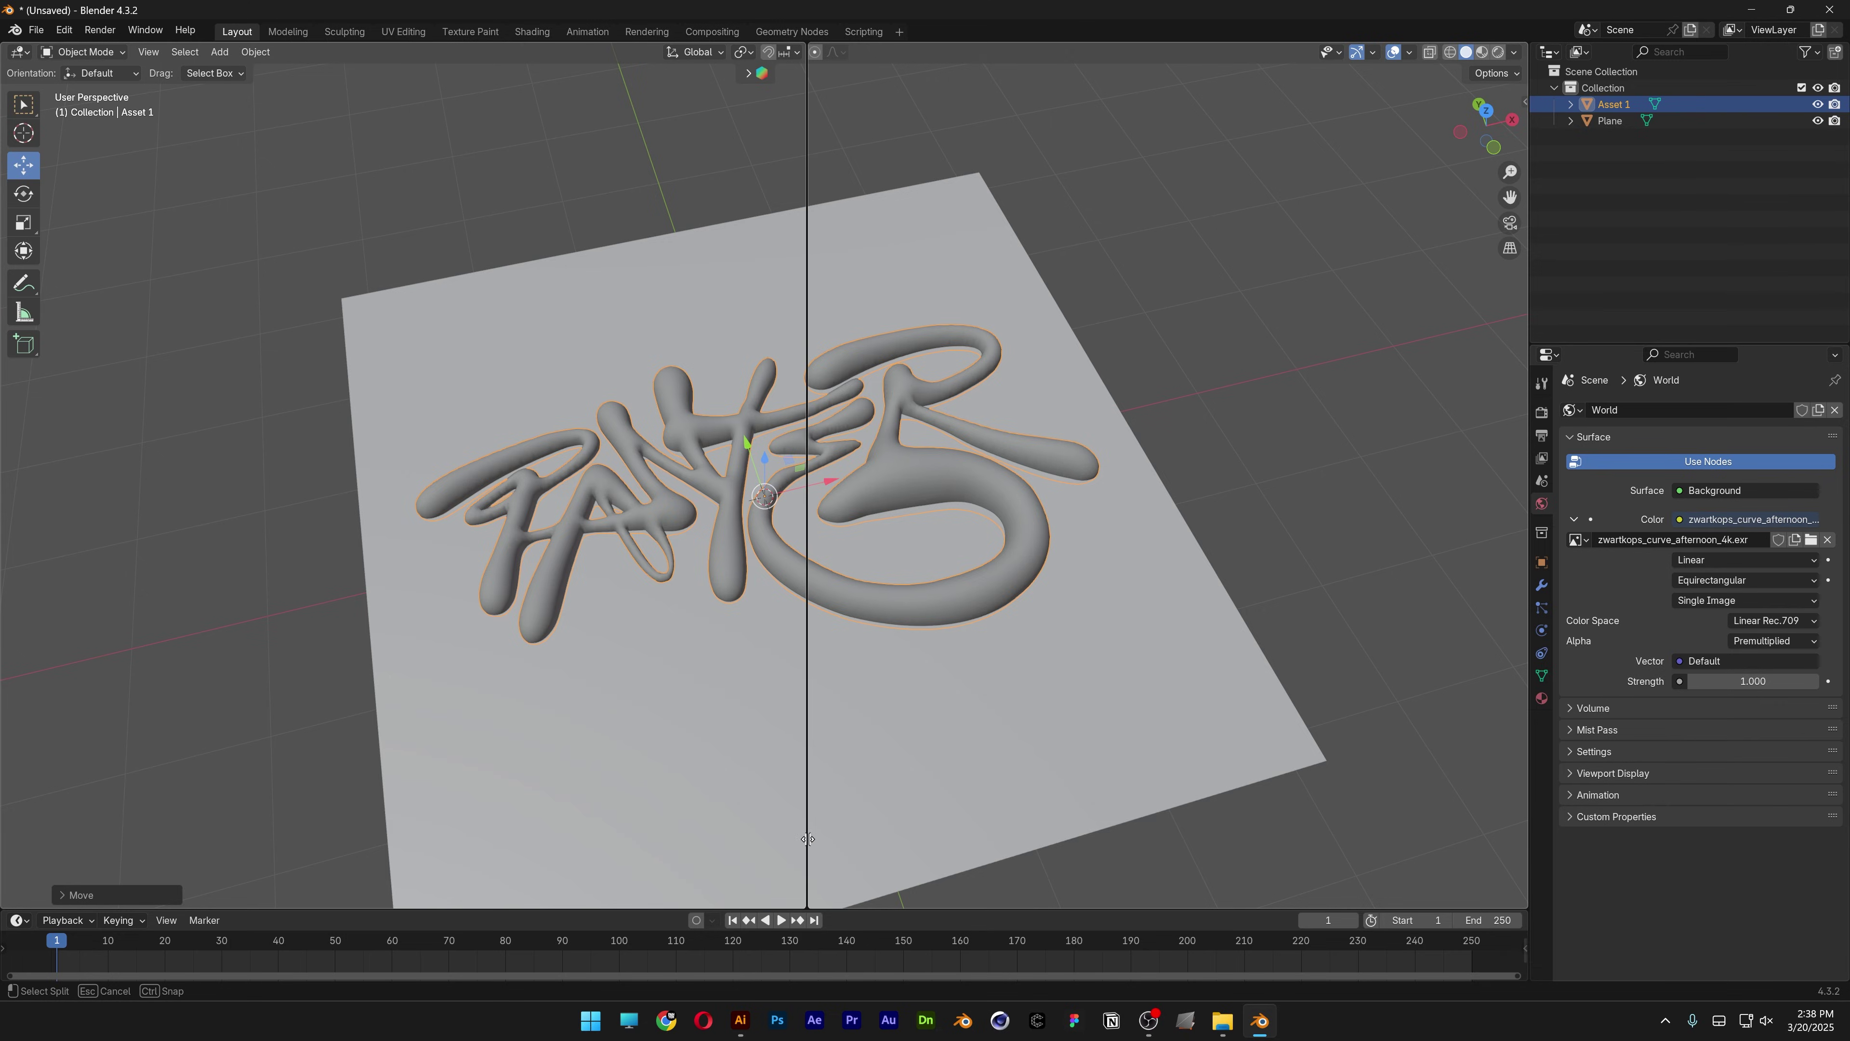
{"action": "left_click_drag", "start_coordinate": [807, 839], "coordinate": [802, 838]}
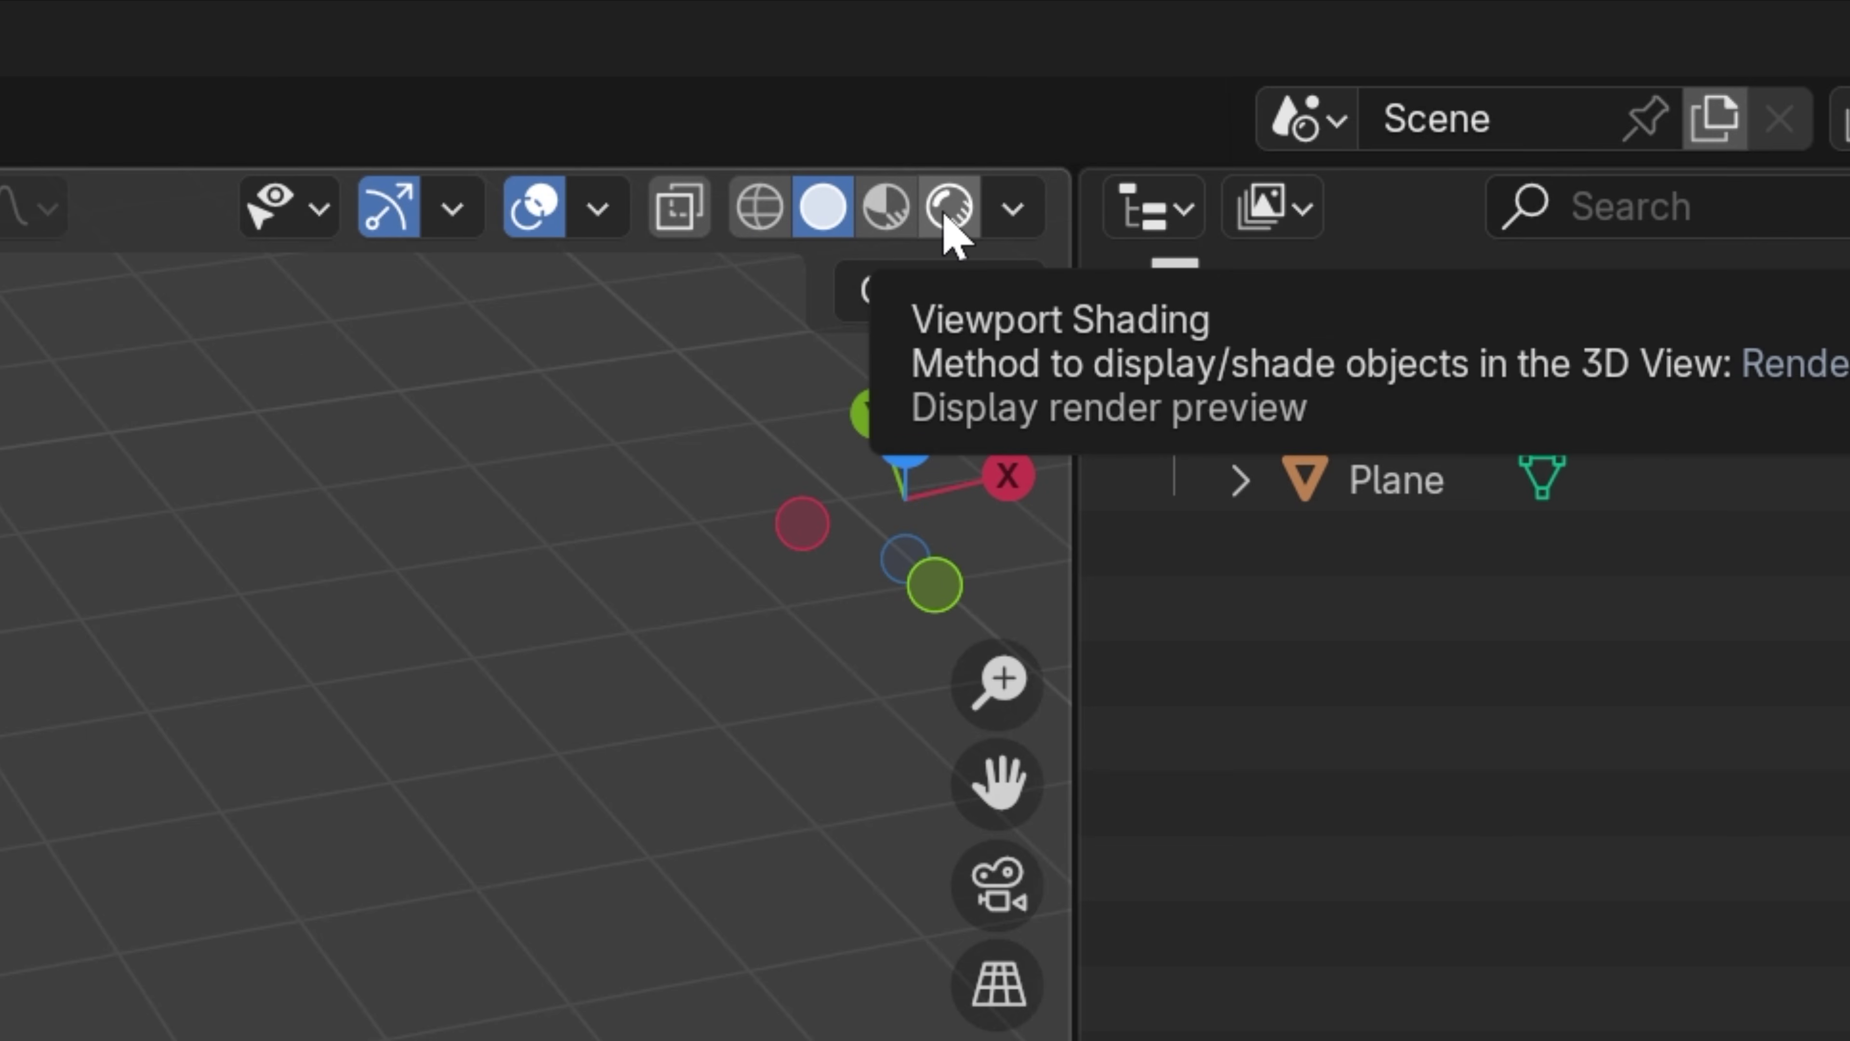
Set the right viewport to Rendered shading, orbit above the lettering, and deselect it
{"action": "left_click", "coordinate": [948, 206]}
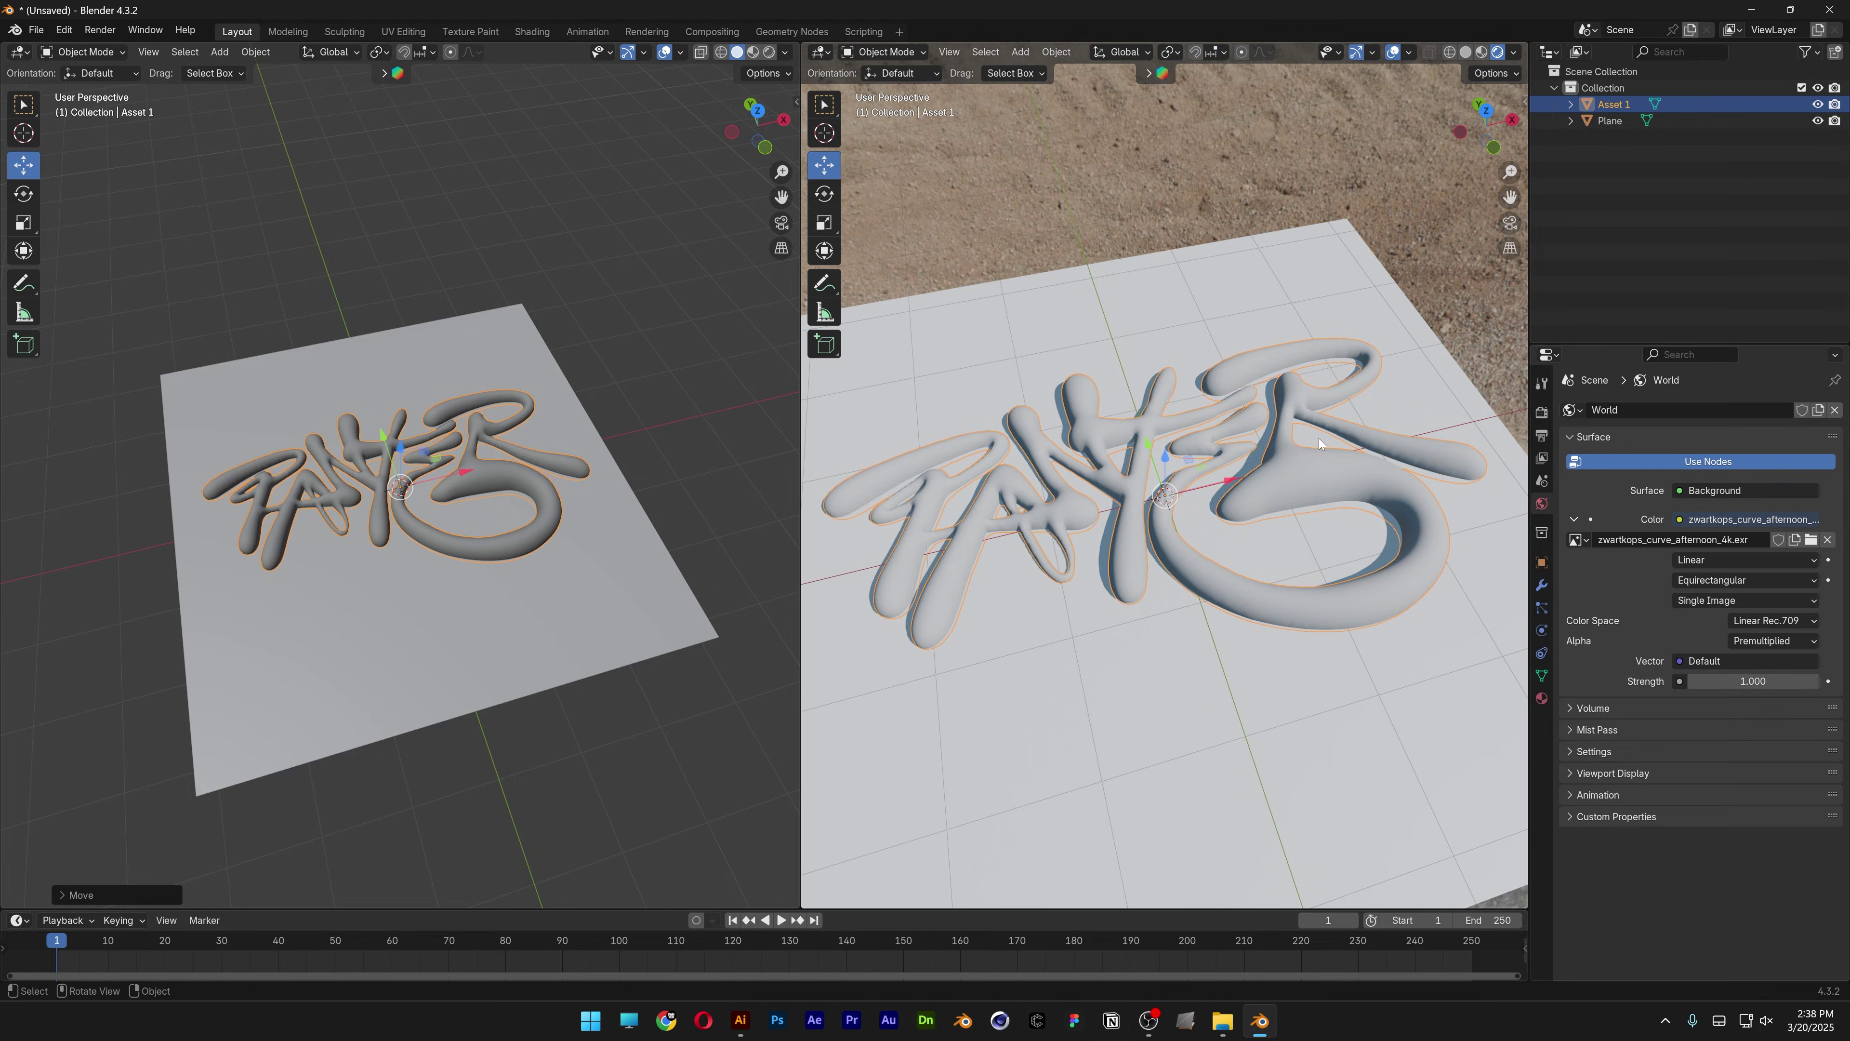
{"action": "mouse_move", "coordinate": [1318, 438]}
{"action": "middle_mouse_down"}
{"action": "mouse_move", "coordinate": [1311, 499]}
{"action": "mouse_move", "coordinate": [1343, 243]}
{"action": "middle_mouse_up"}
{"action": "left_click", "coordinate": [1348, 125]}
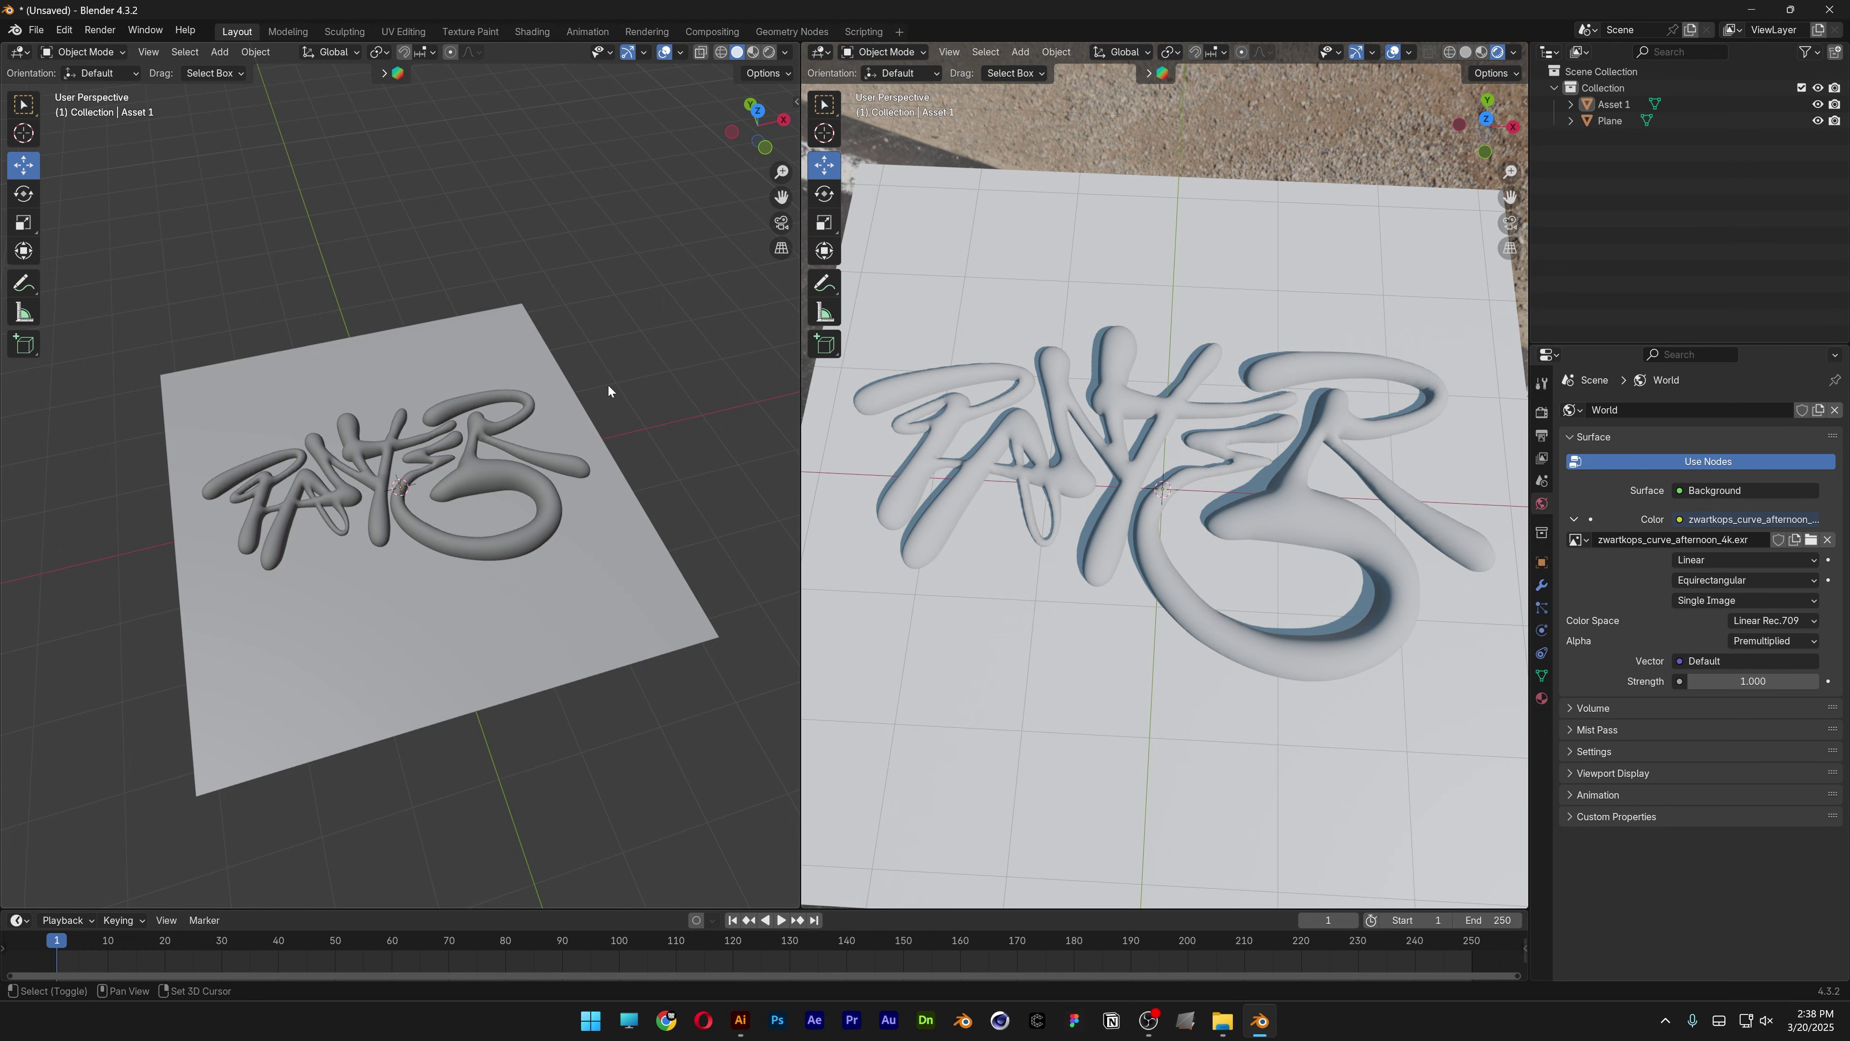
Add a camera and raise it above the plane
{"action": "key", "text": "shift+a"}
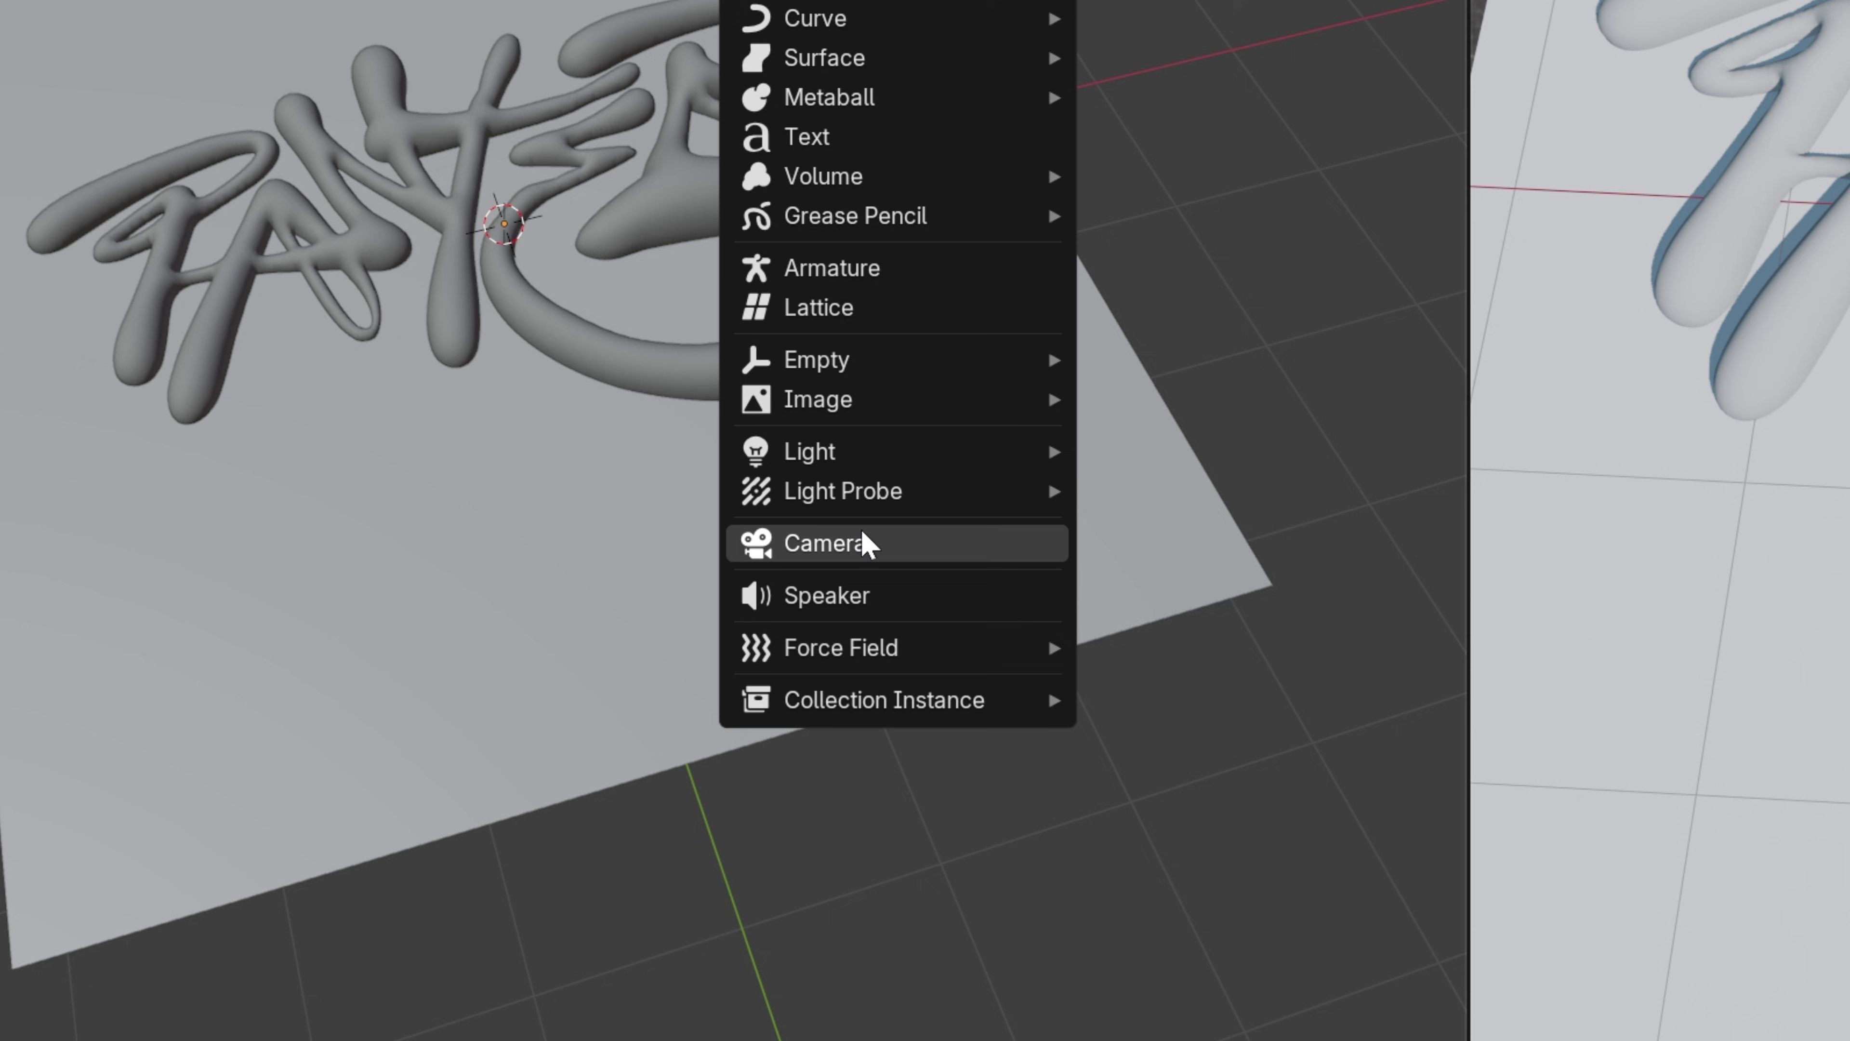
{"action": "left_click", "coordinate": [860, 542]}
{"action": "scroll", "coordinate": [839, 277], "scroll_direction": "down", "scroll_amount": 3}
{"action": "left_click_drag", "start_coordinate": [400, 433], "coordinate": [396, 165]}
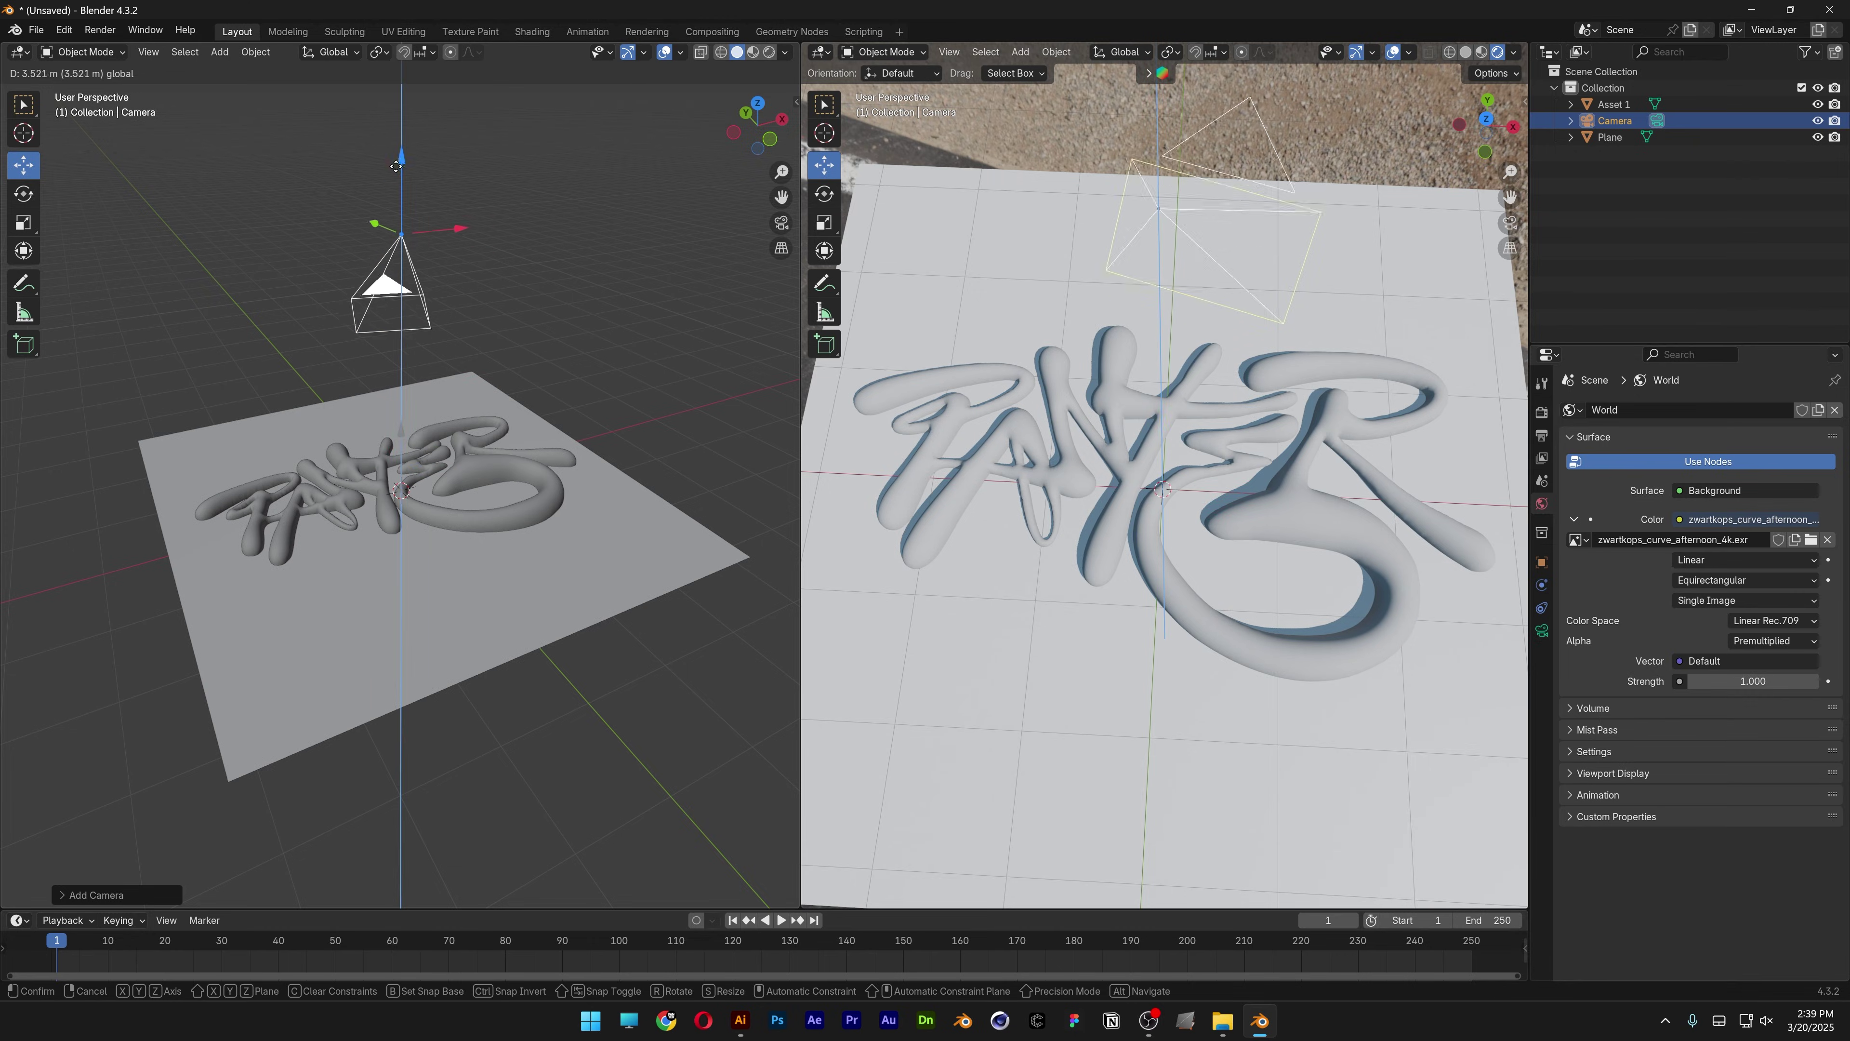
{"action": "left_click", "coordinate": [1541, 562]}
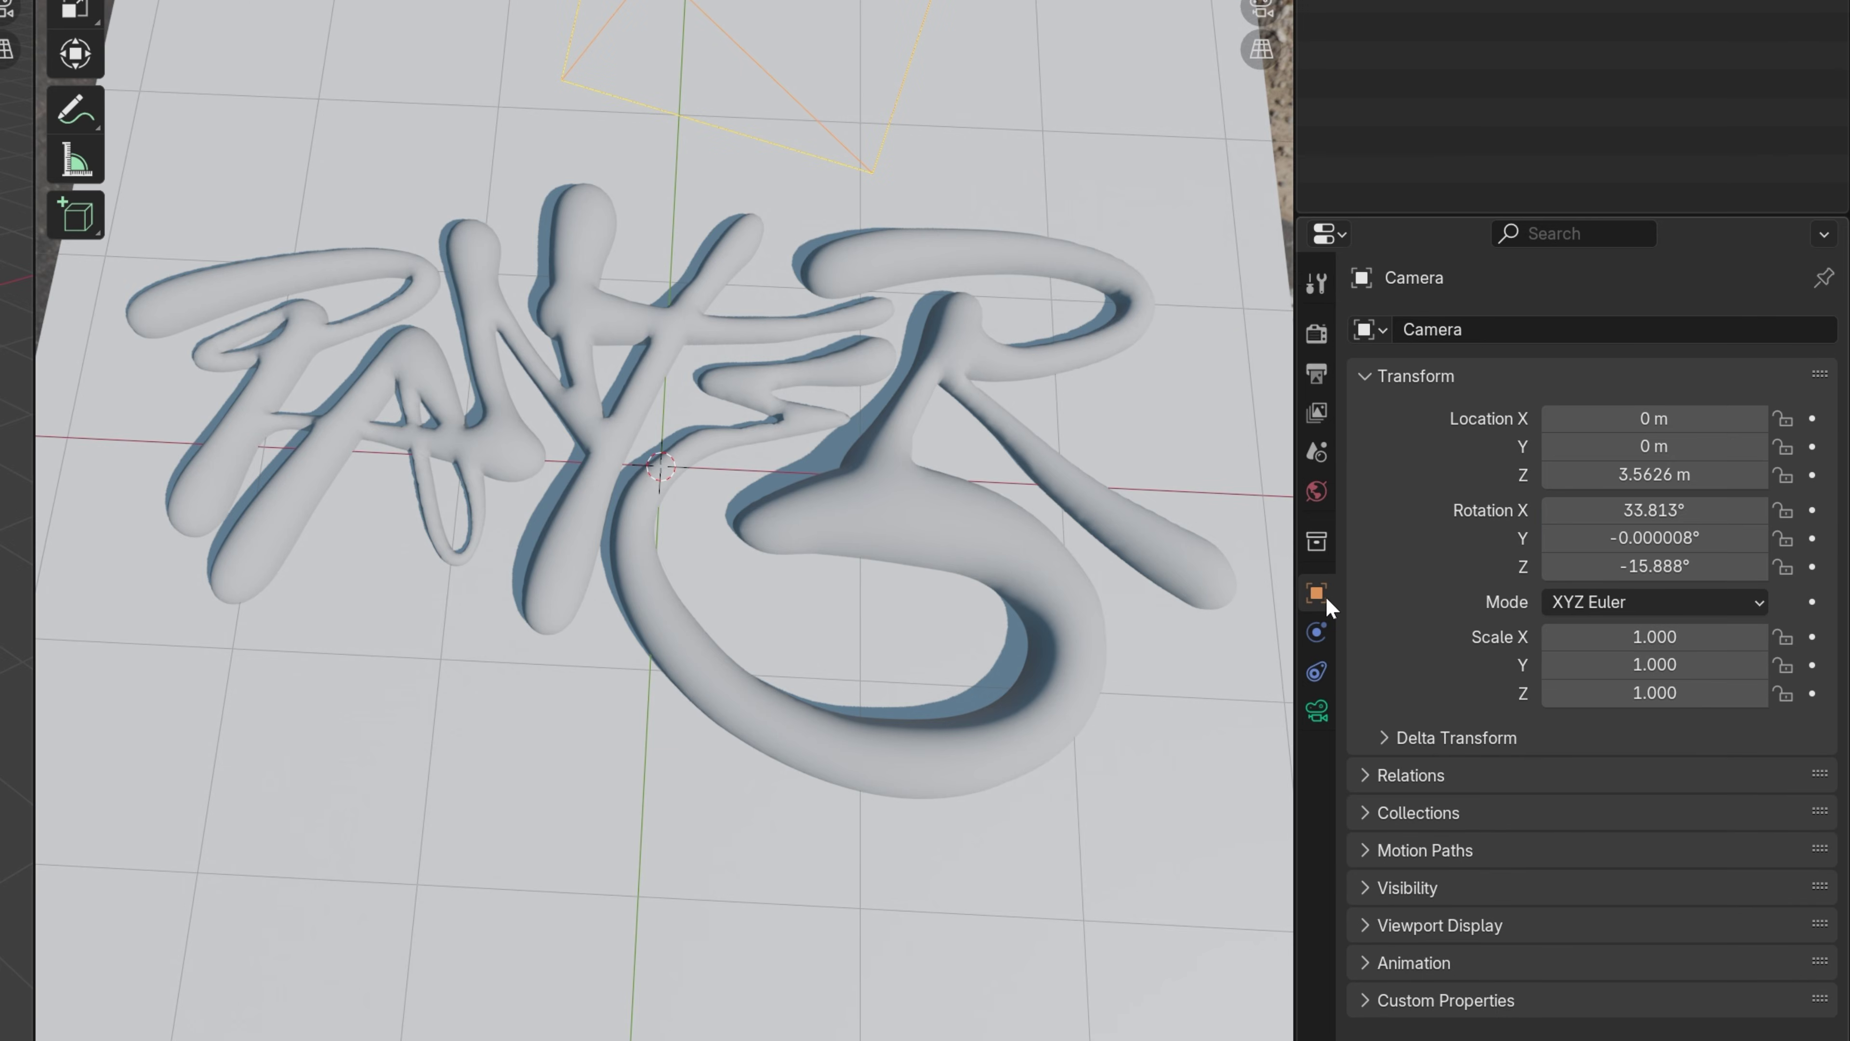
Set the camera's X, Y and Z rotation all to 0
{"action": "left_click", "coordinate": [1628, 515]}
{"action": "type", "text": "0"}
{"action": "key", "text": "Tab"}
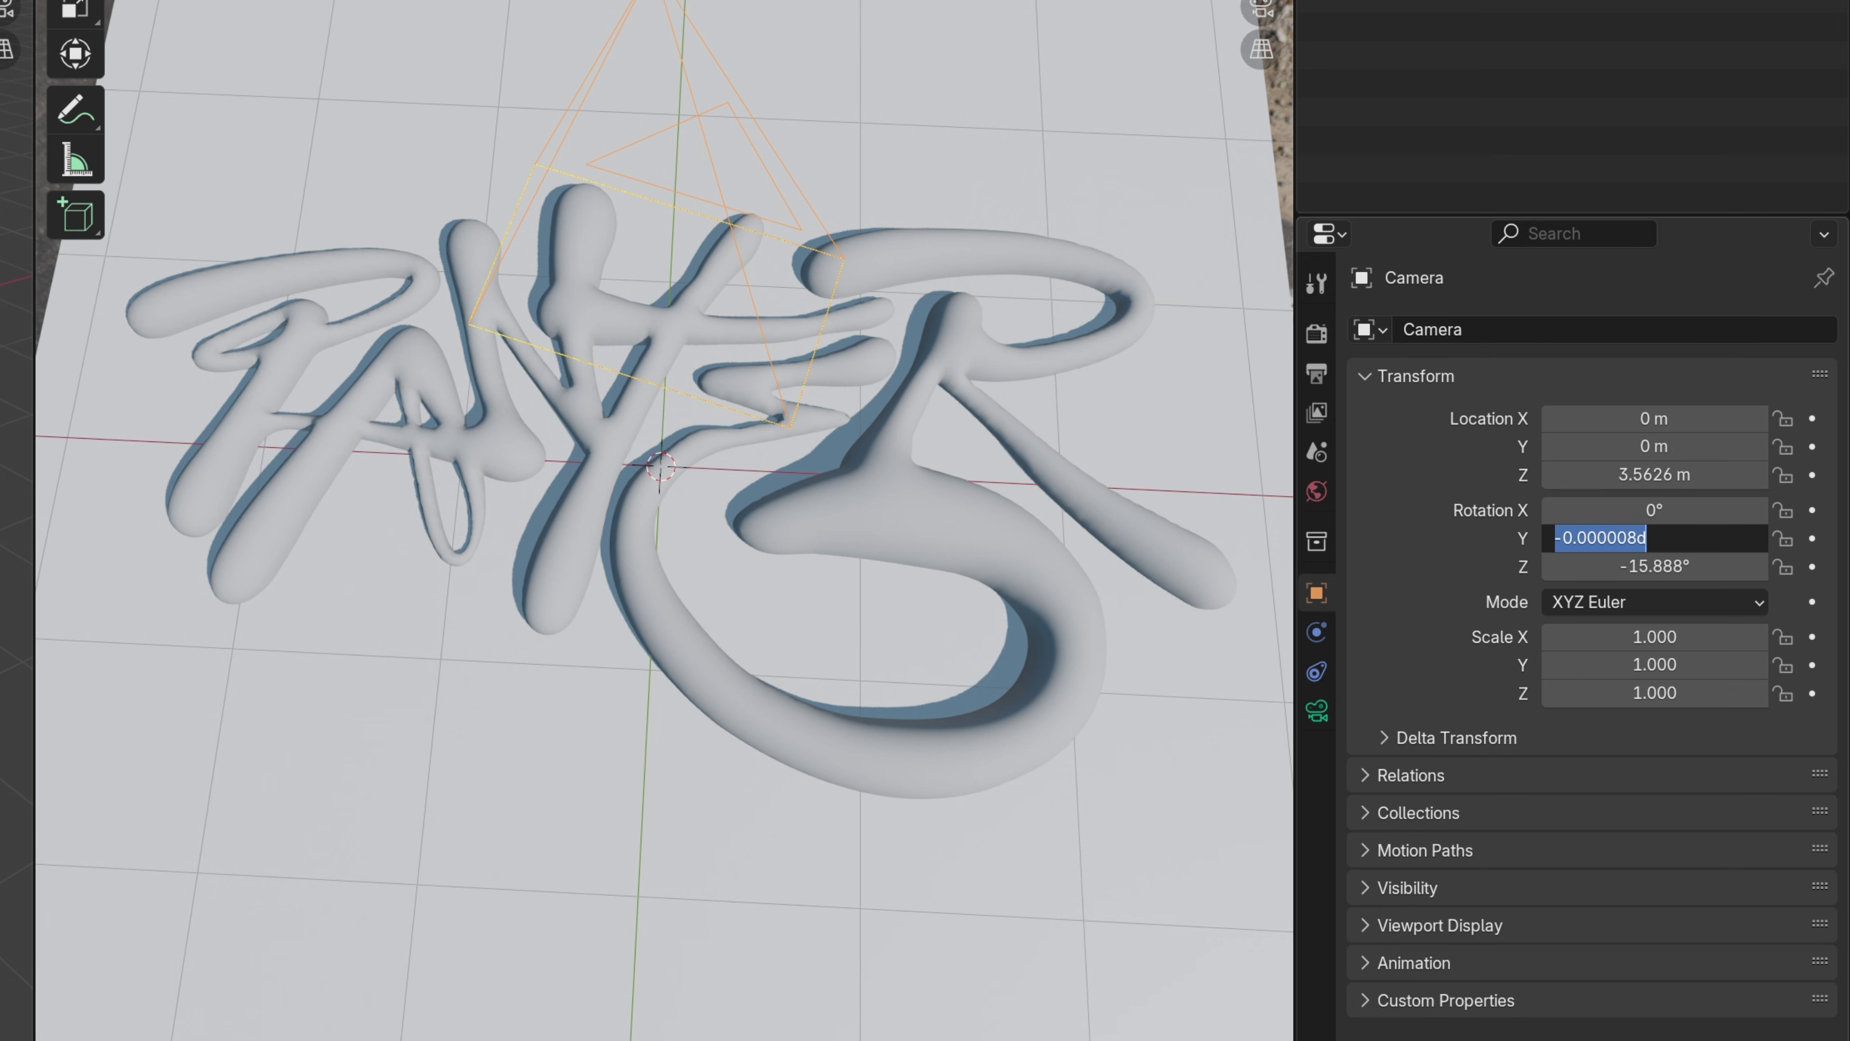
{"action": "type", "text": "0"}
{"action": "key", "text": "Return"}
{"action": "left_click", "coordinate": [1671, 576]}
{"action": "type", "text": "0"}
{"action": "key", "text": "Return"}
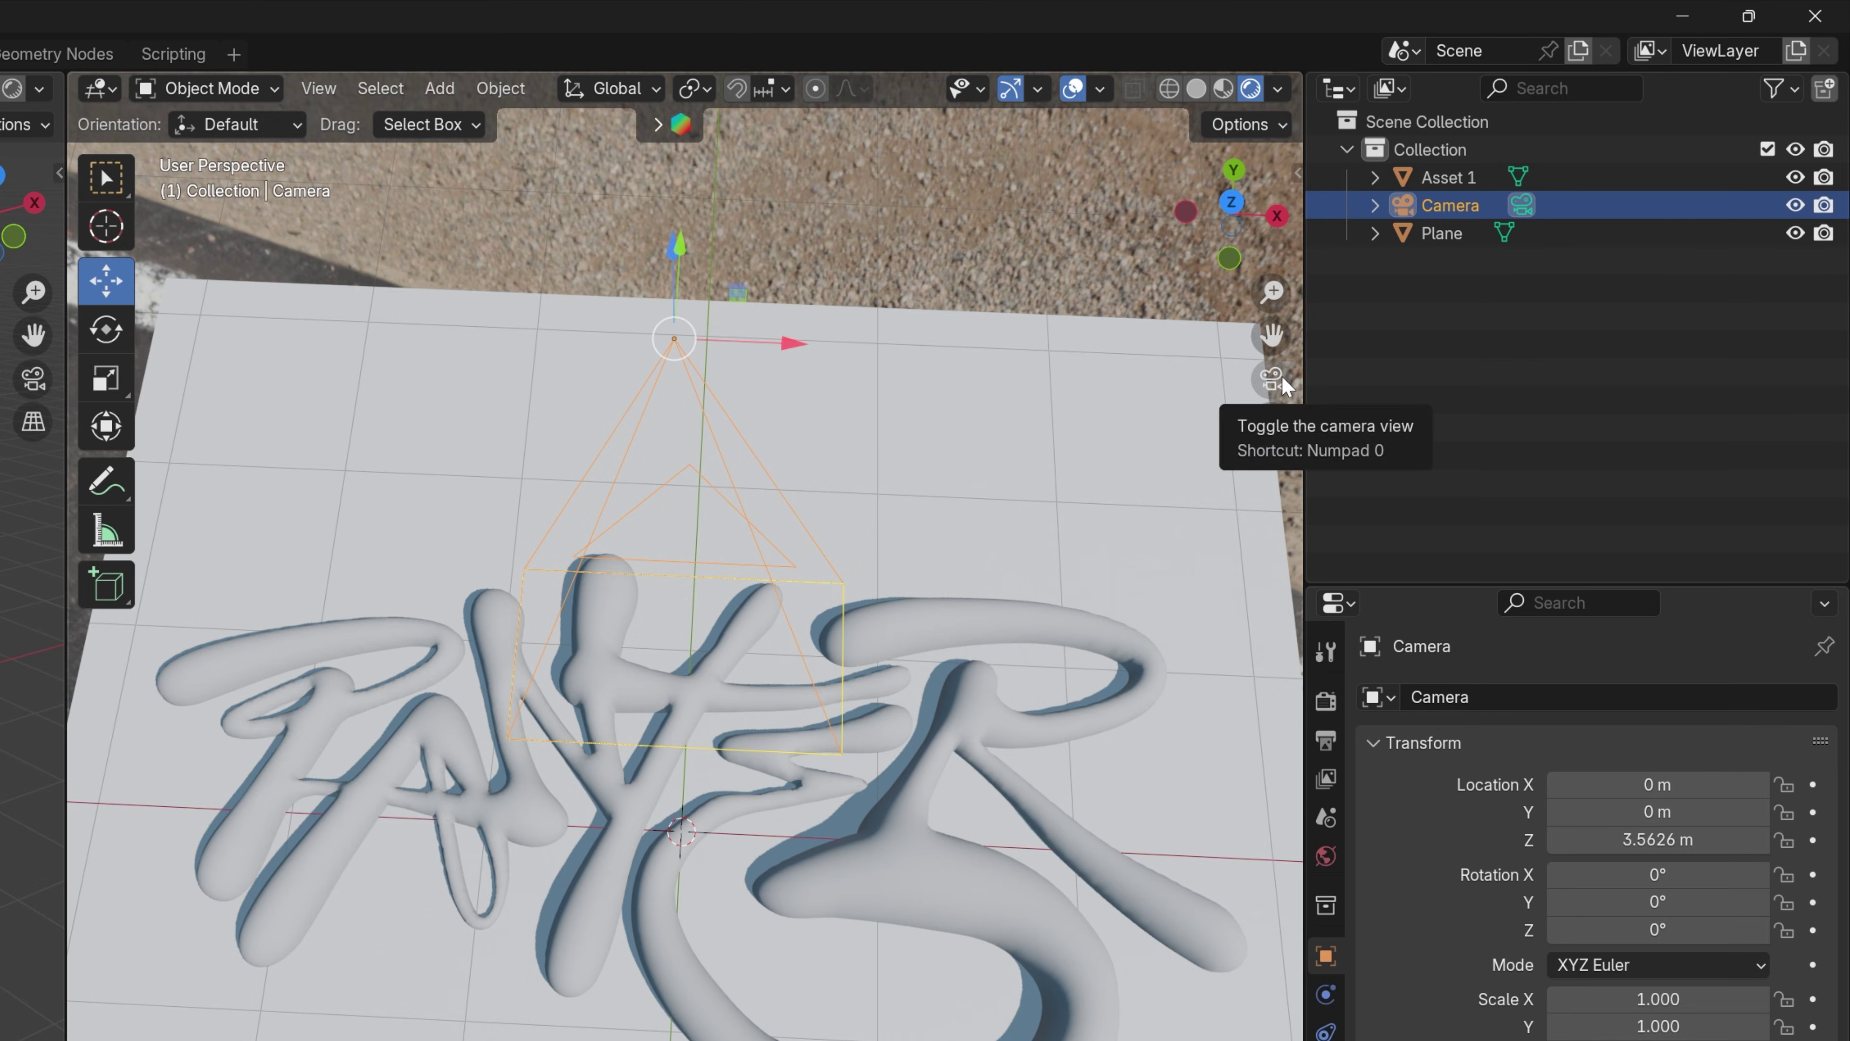
Look through the camera, raise it along Z to 8.3328 m, and frame the camera view
{"action": "left_click", "coordinate": [1281, 381]}
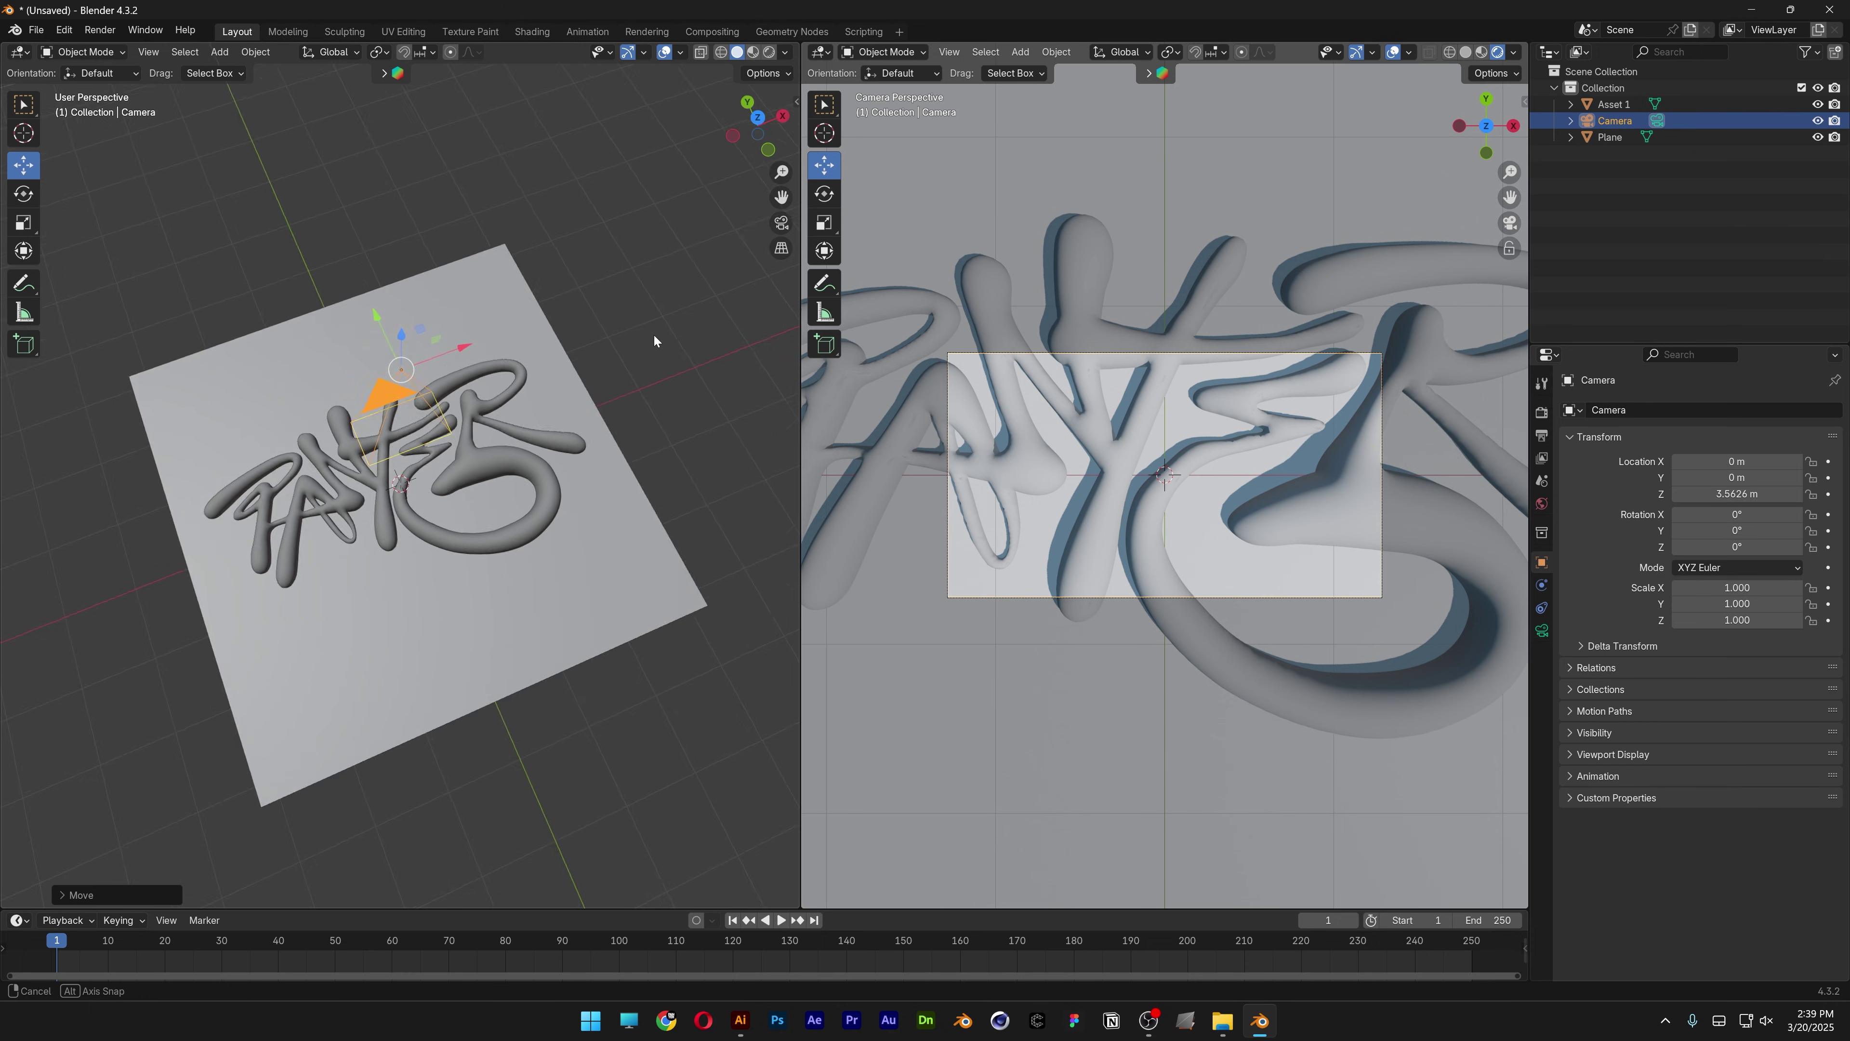
{"action": "middle_click_drag", "start_coordinate": [654, 335], "coordinate": [631, 758]}
{"action": "key", "text": "g"}
{"action": "key", "text": "z"}
{"action": "left_click", "coordinate": [631, 806]}
{"action": "key", "text": "g"}
{"action": "key", "text": "z"}
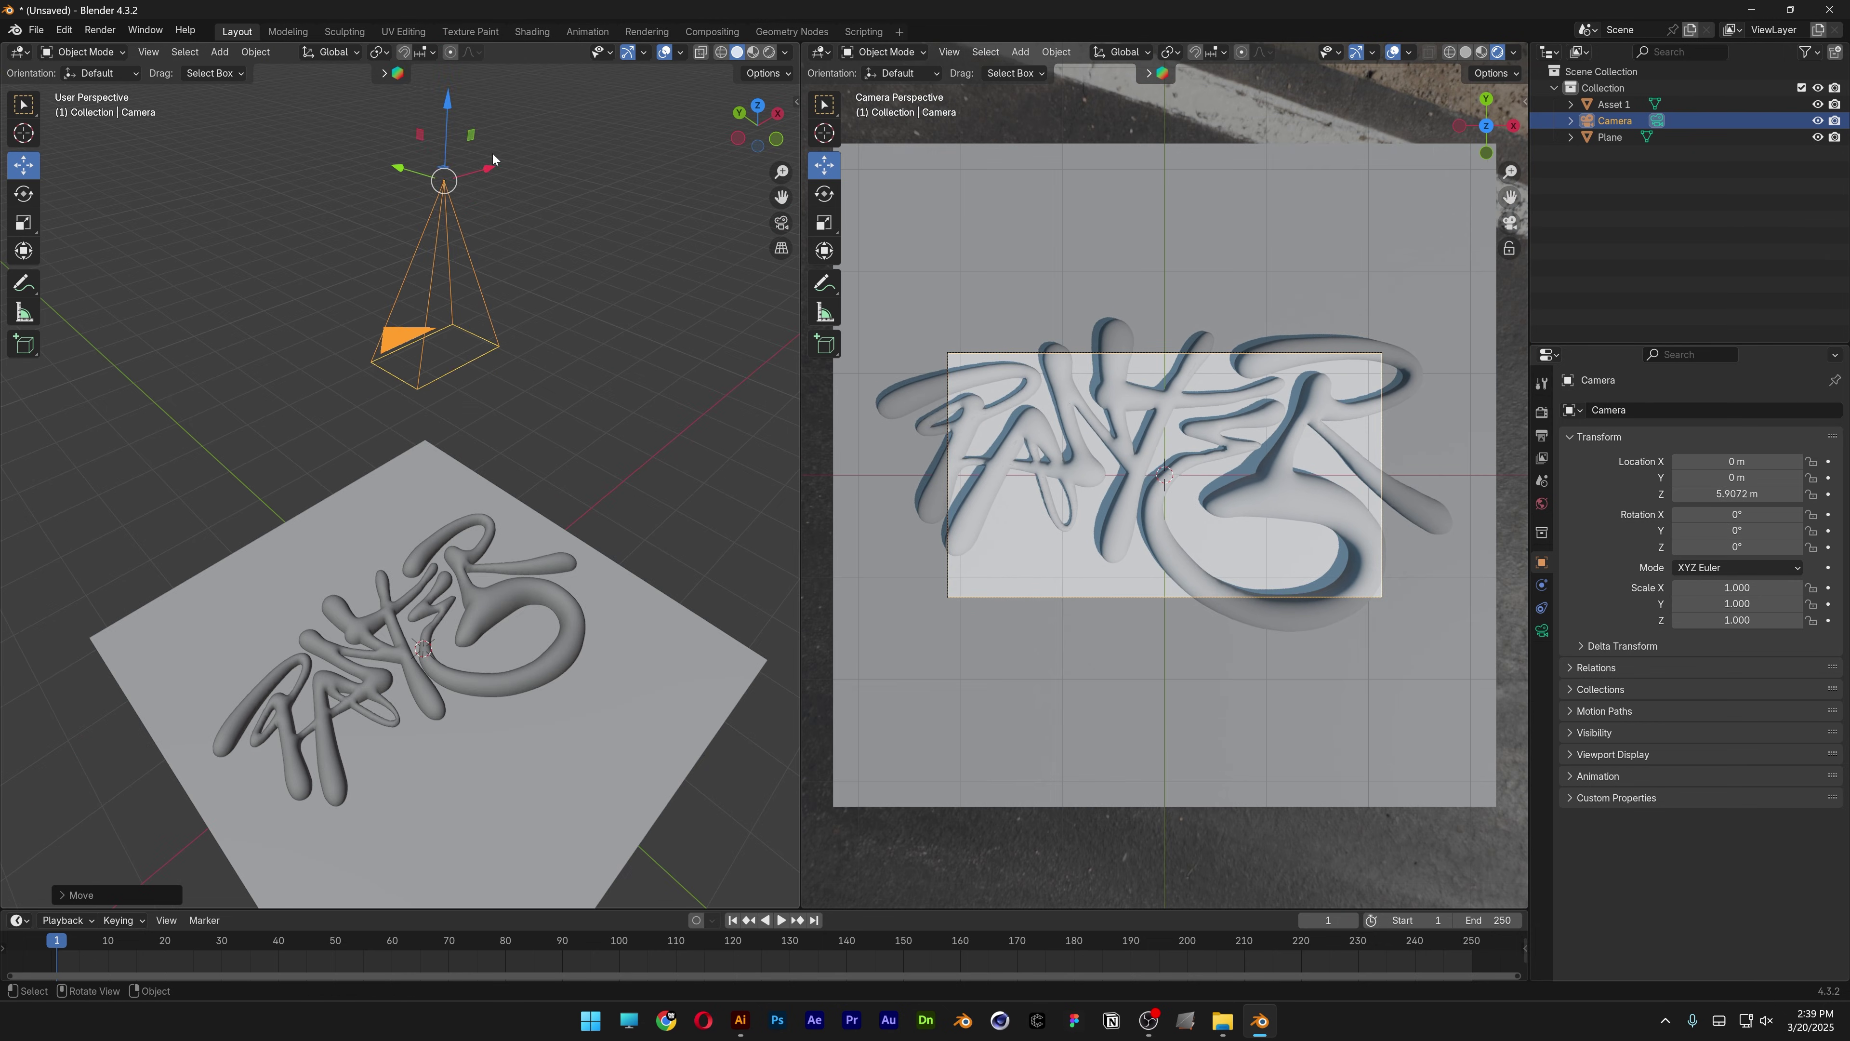
{"action": "left_click", "coordinate": [585, 260]}
{"action": "key", "text": "Home"}
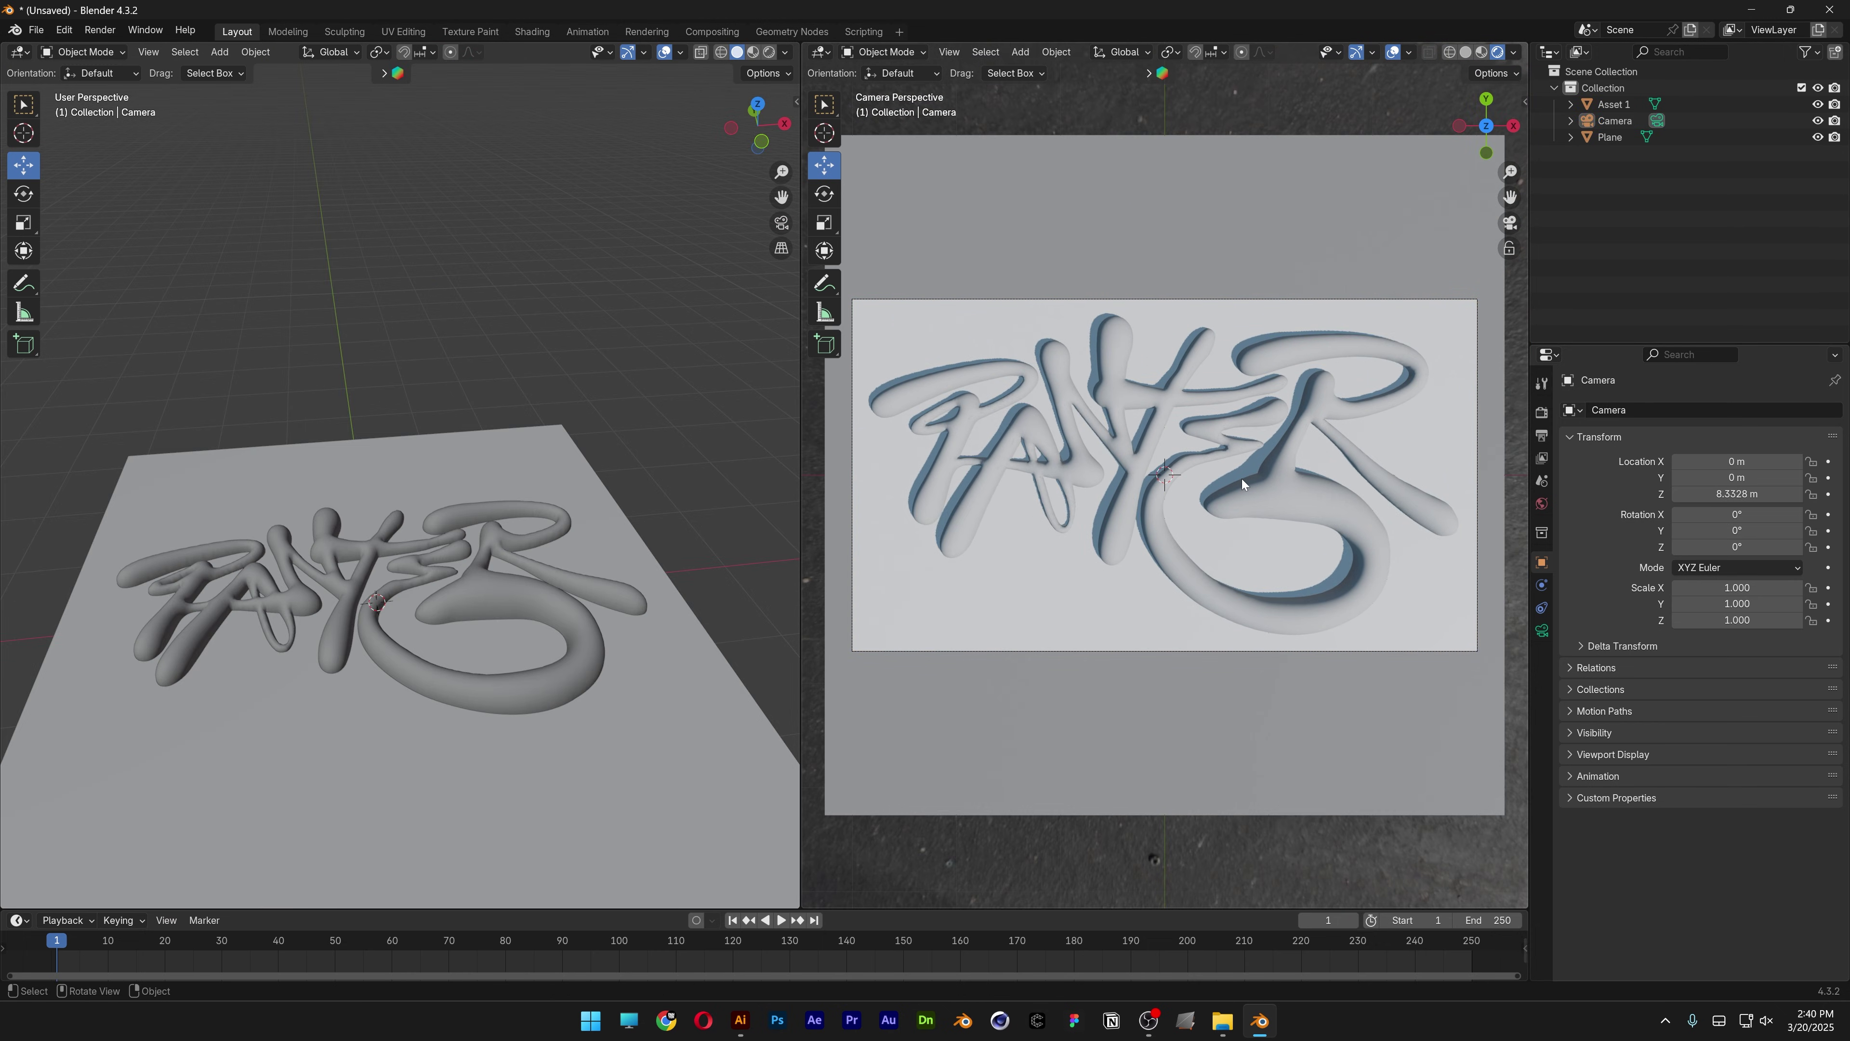
Remove the material0 slot from Asset 1 and set material1 to Metallic 1, Roughness 0.226
{"action": "left_click", "coordinate": [1329, 502]}
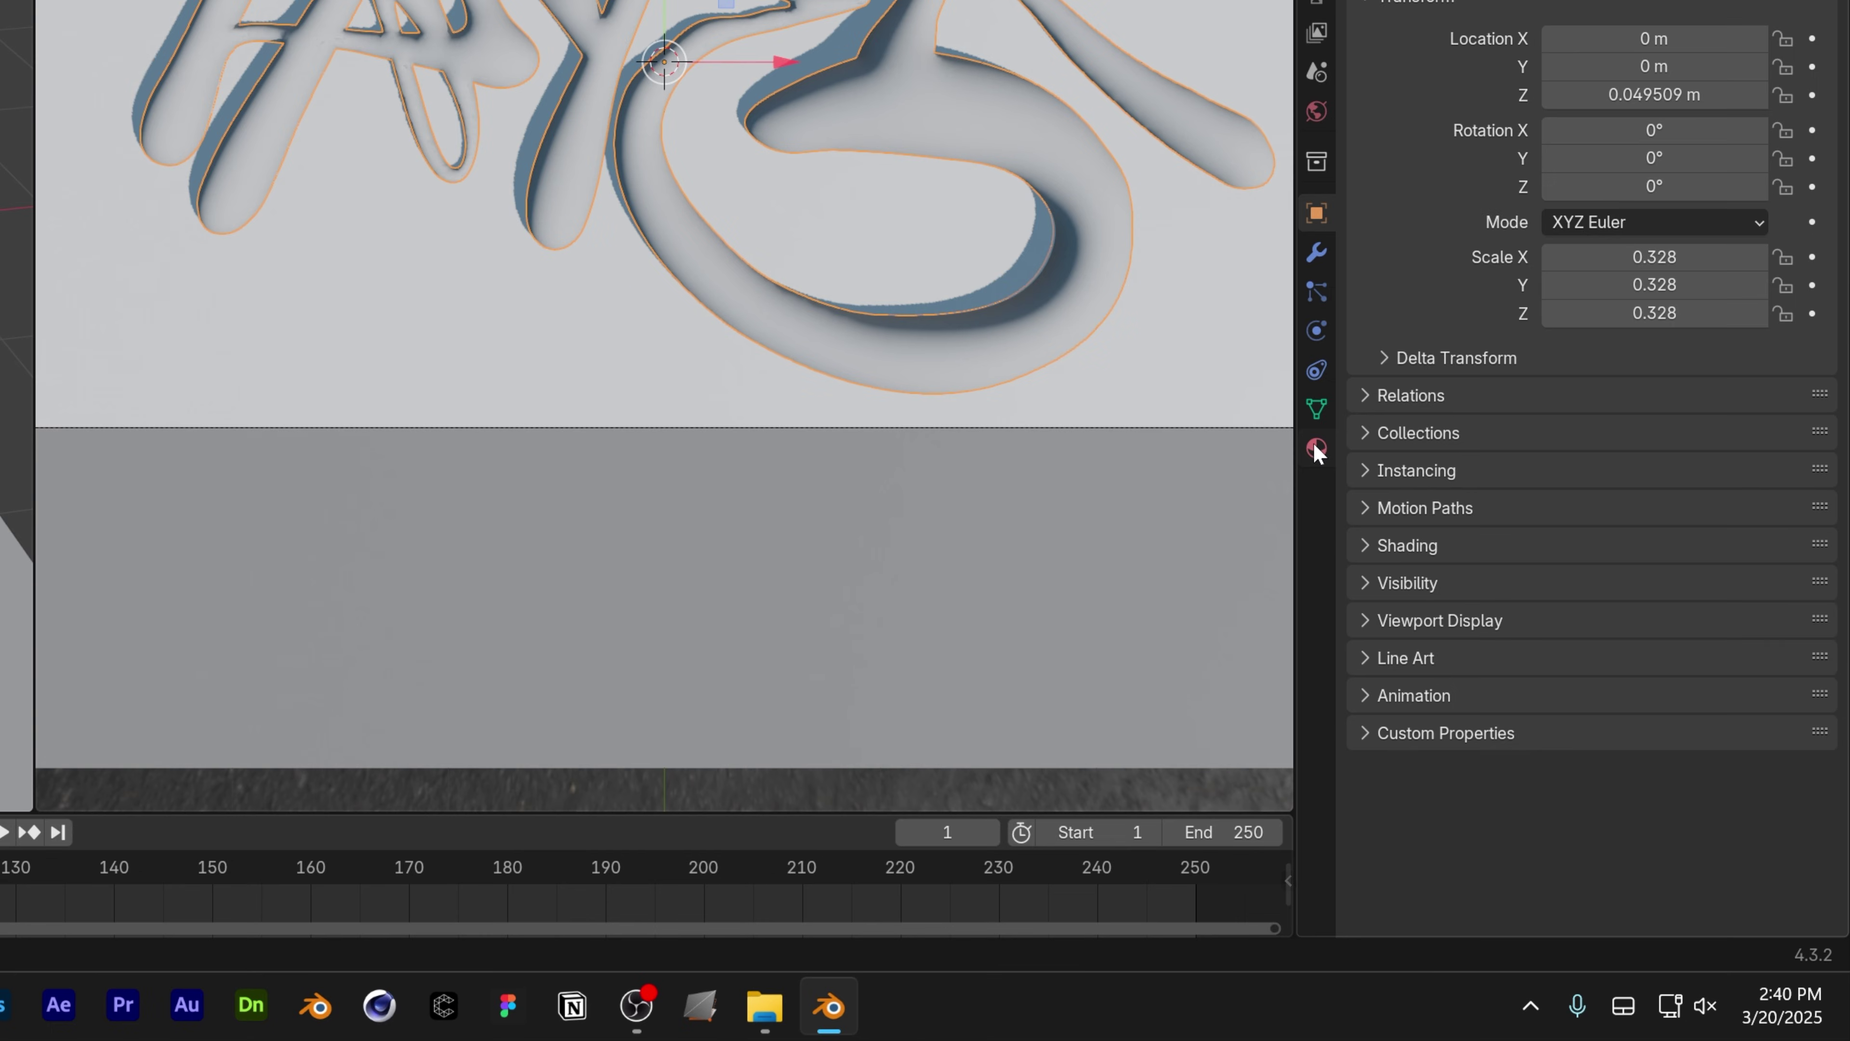
{"action": "left_click", "coordinate": [1316, 448]}
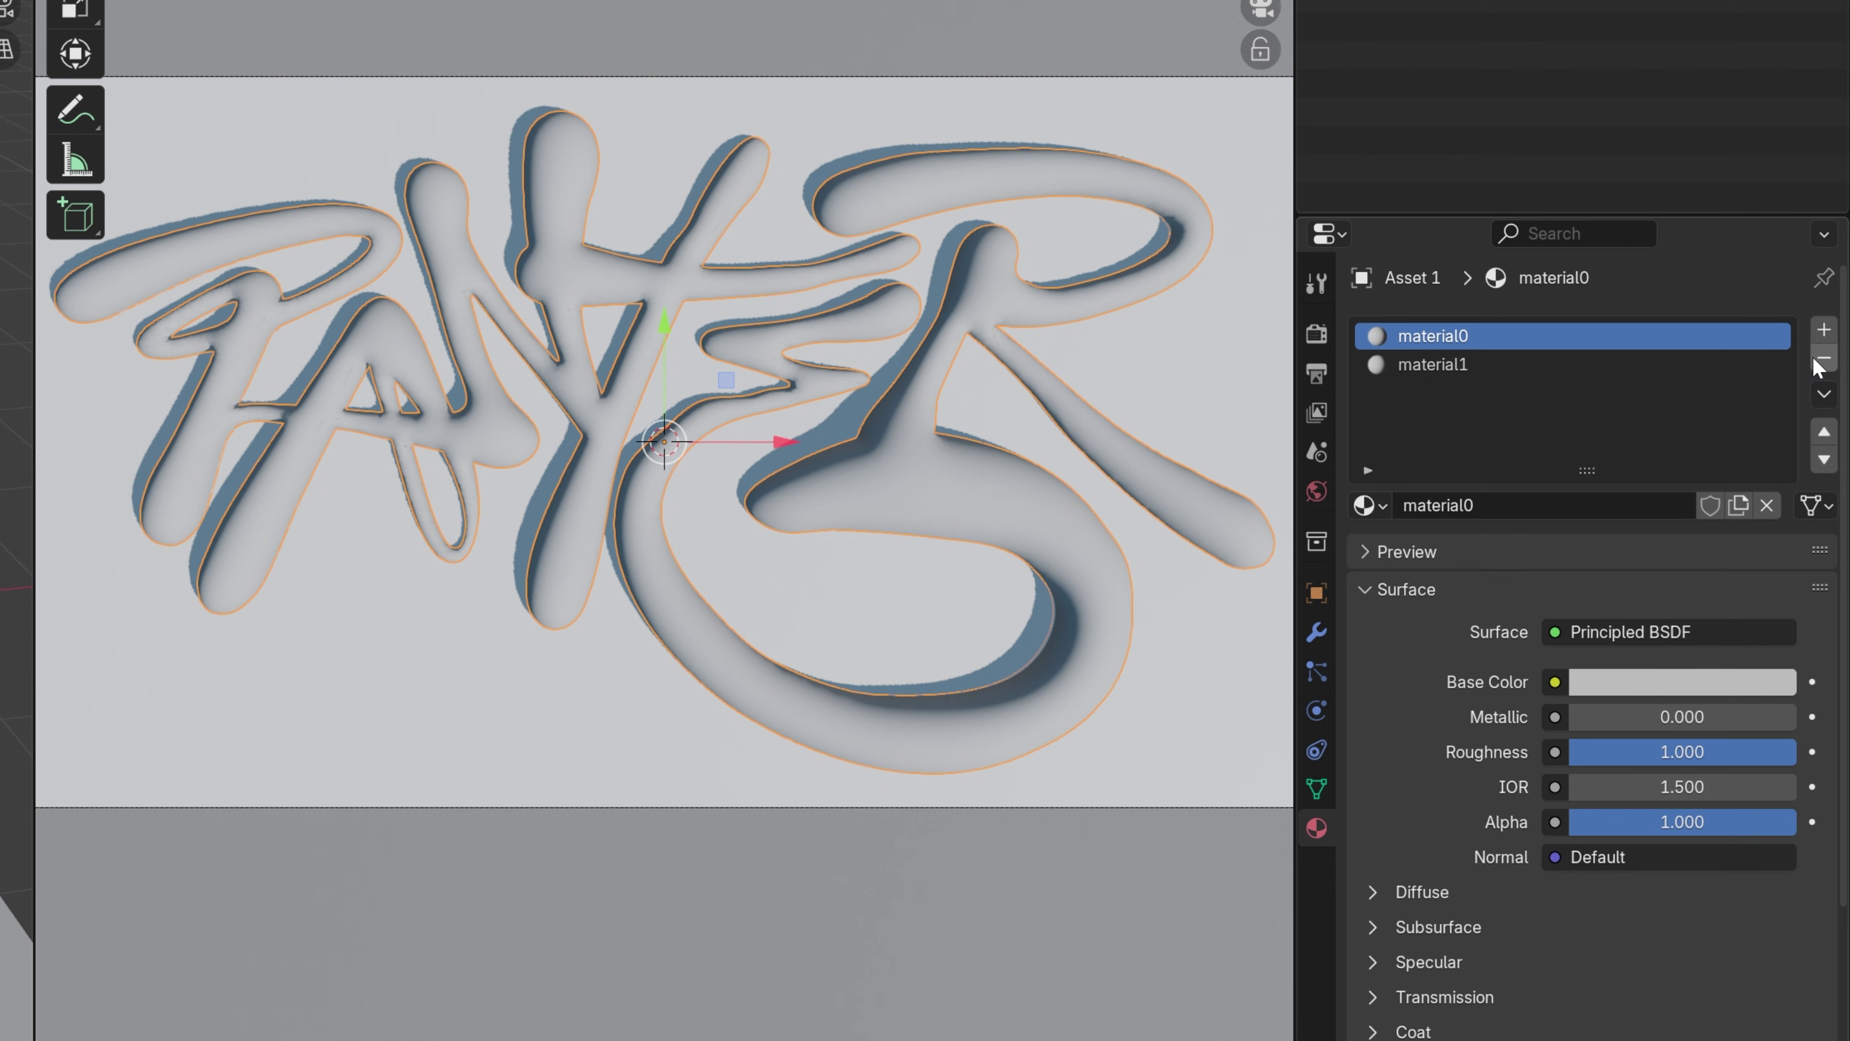
{"action": "left_click", "coordinate": [1823, 358]}
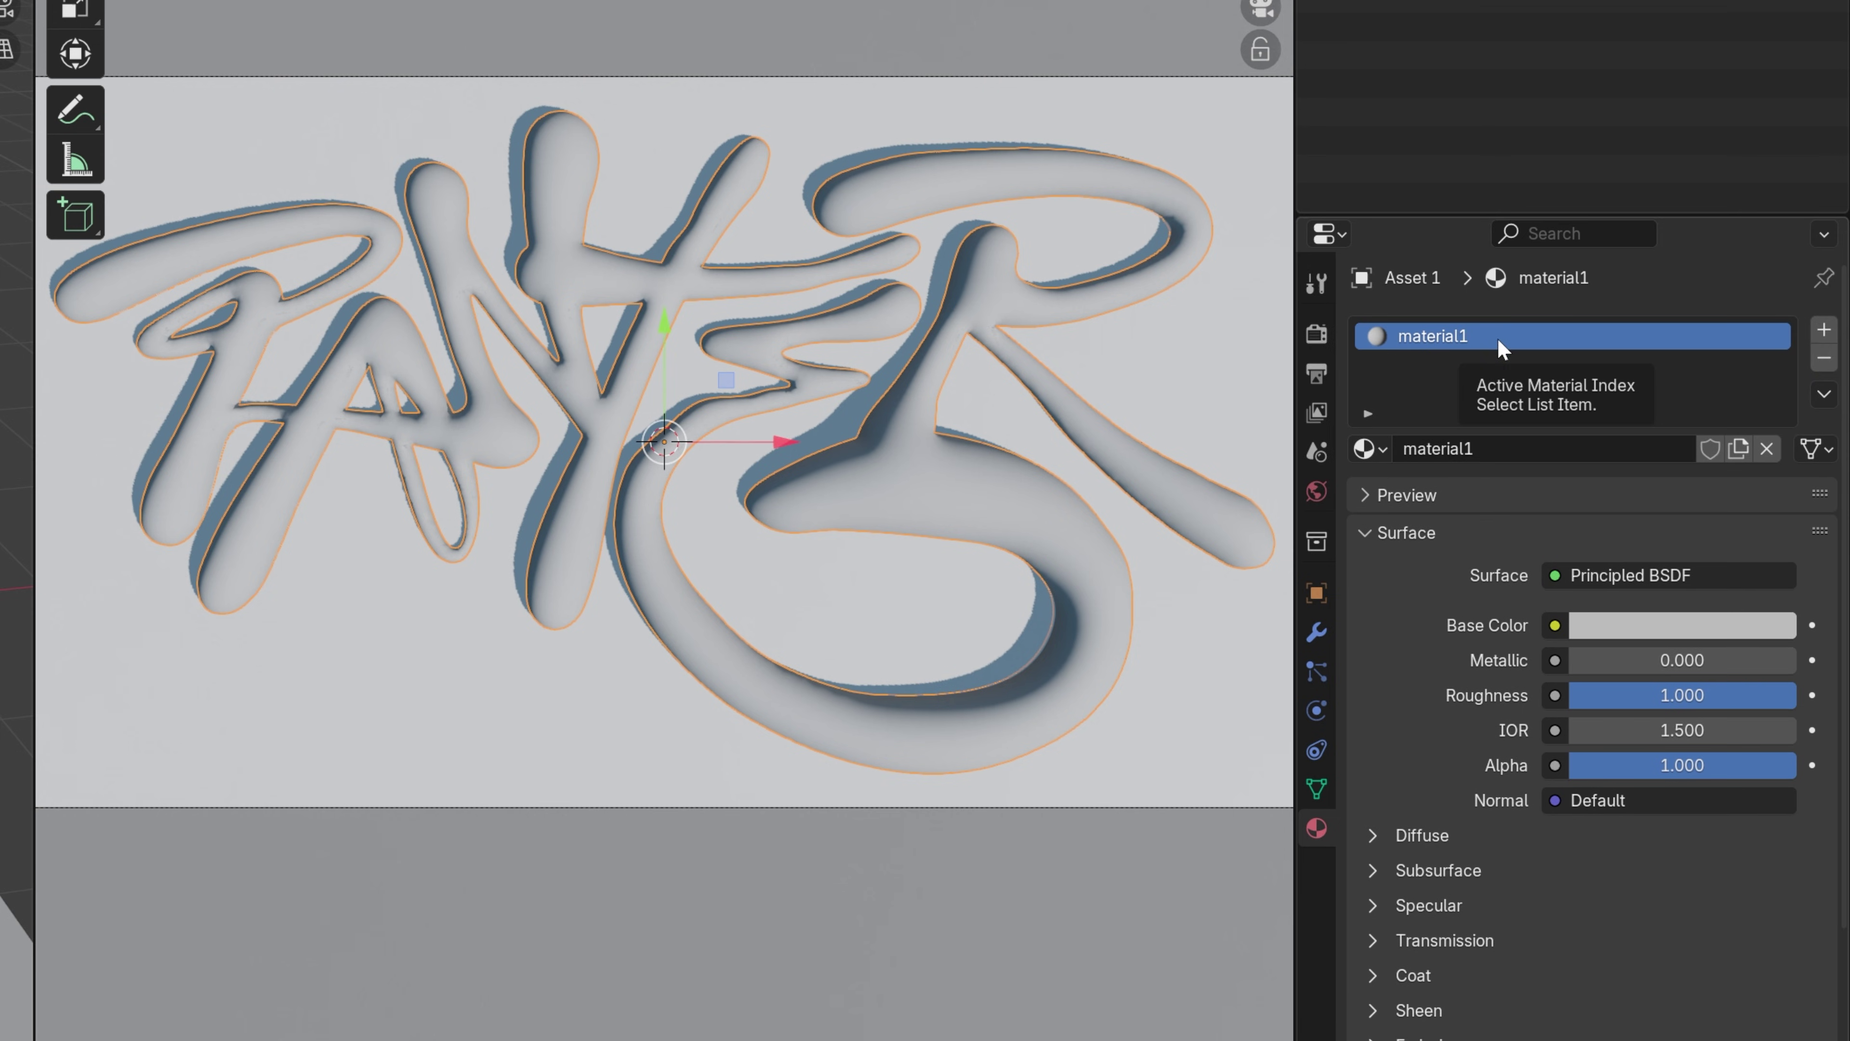
{"action": "left_click_drag", "start_coordinate": [1574, 660], "coordinate": [1621, 694]}
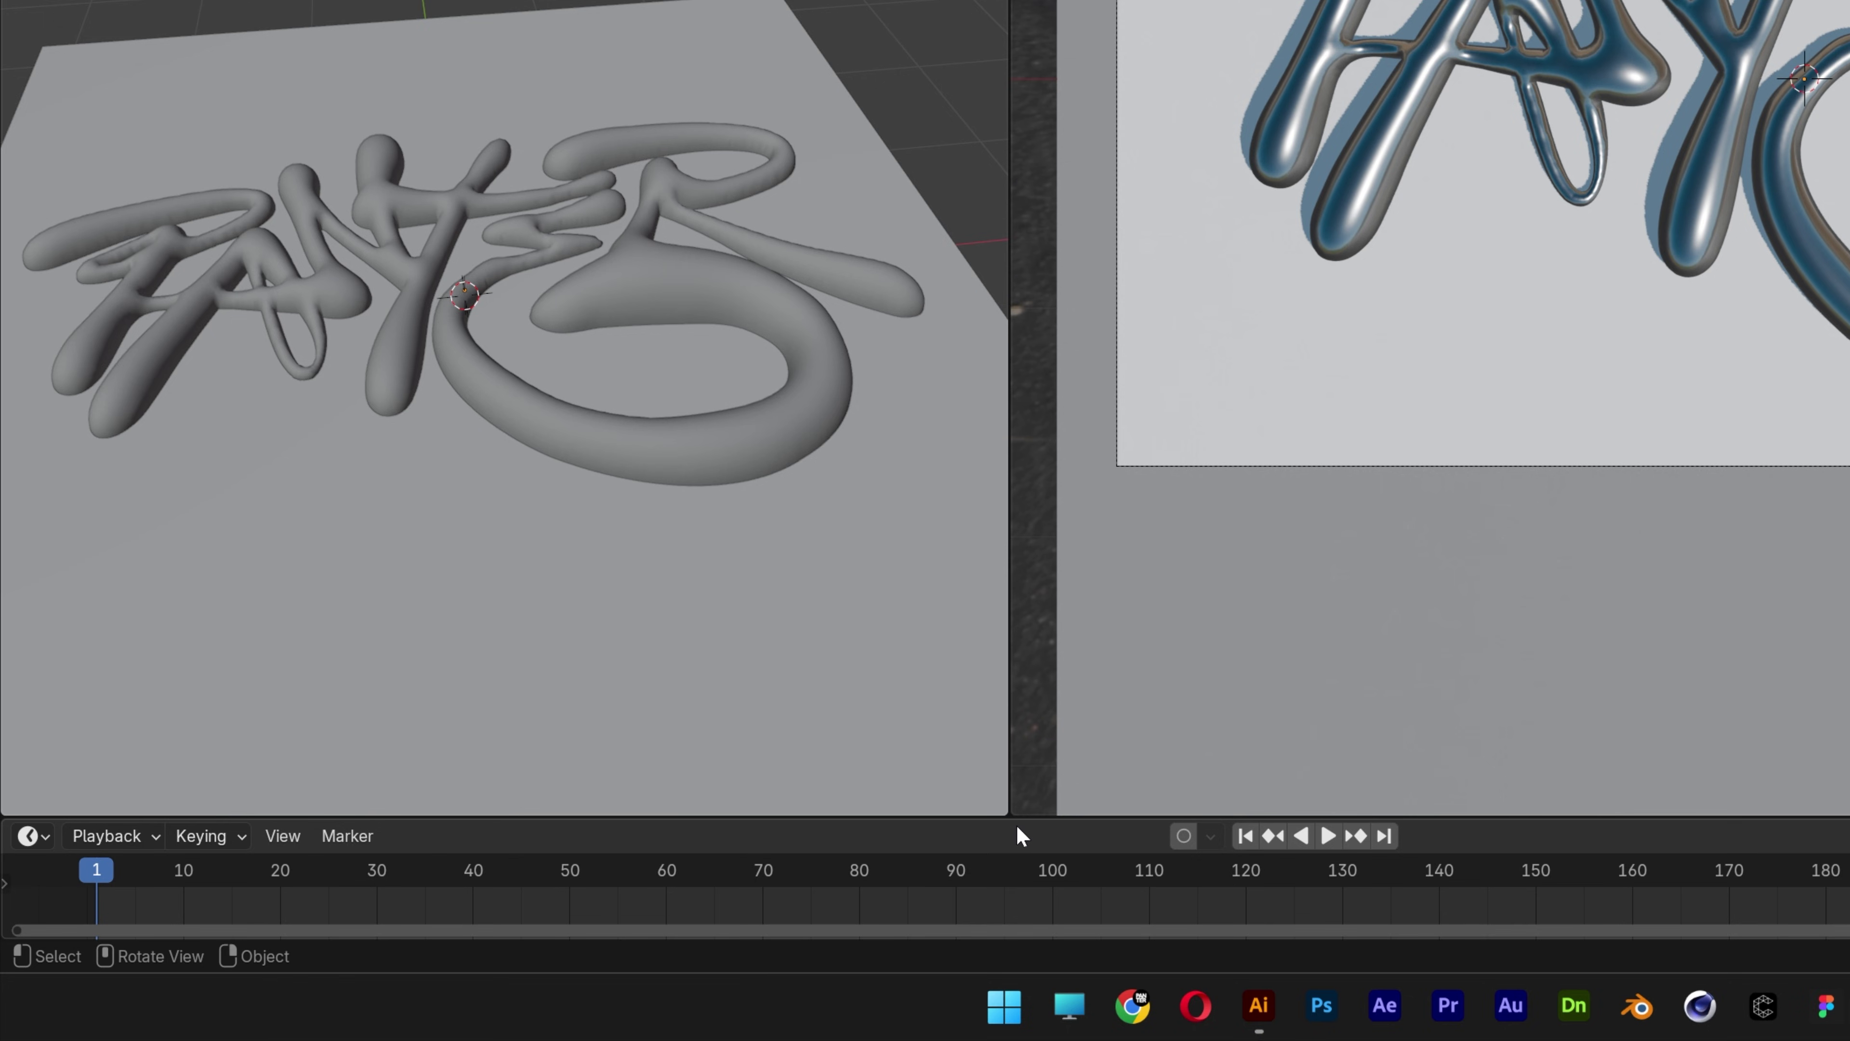
Enlarge the bottom area and turn it into a Shader Editor showing World nodes
{"action": "left_click_drag", "start_coordinate": [1018, 818], "coordinate": [825, 356]}
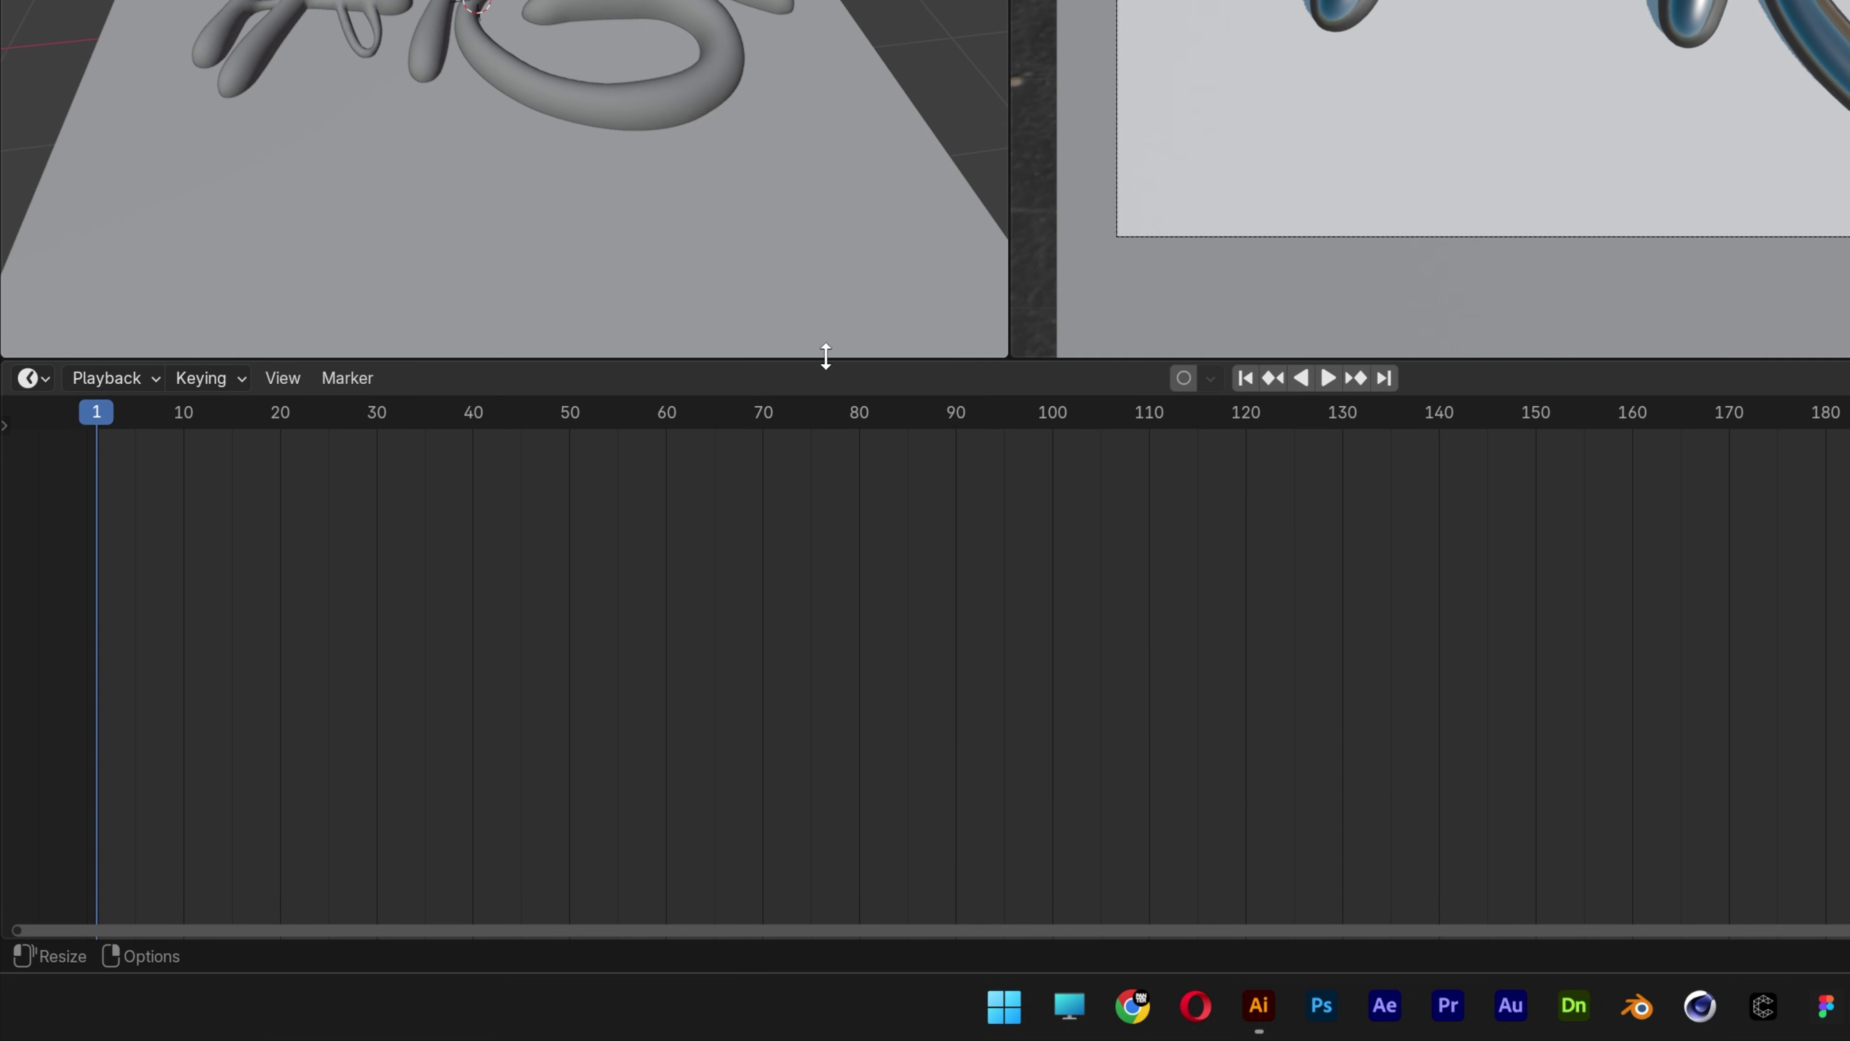
{"action": "left_click", "coordinate": [28, 377]}
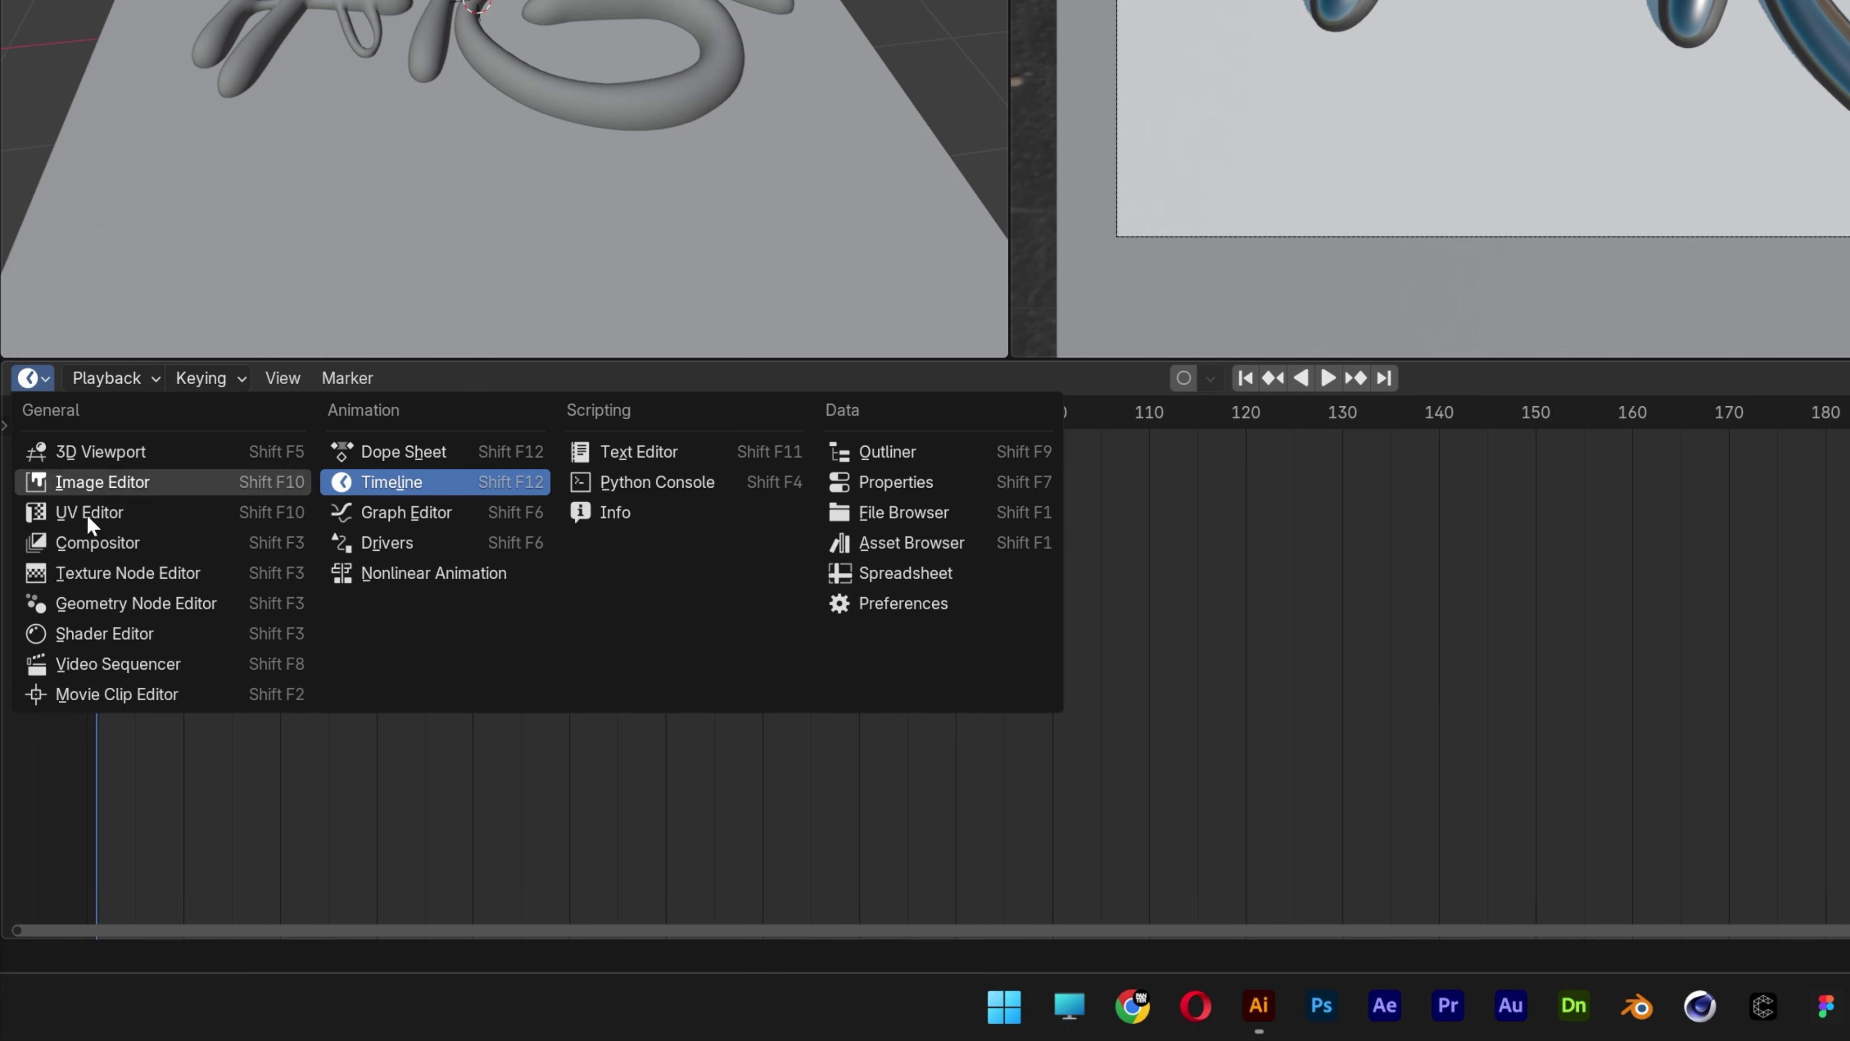
{"action": "left_click", "coordinate": [138, 634]}
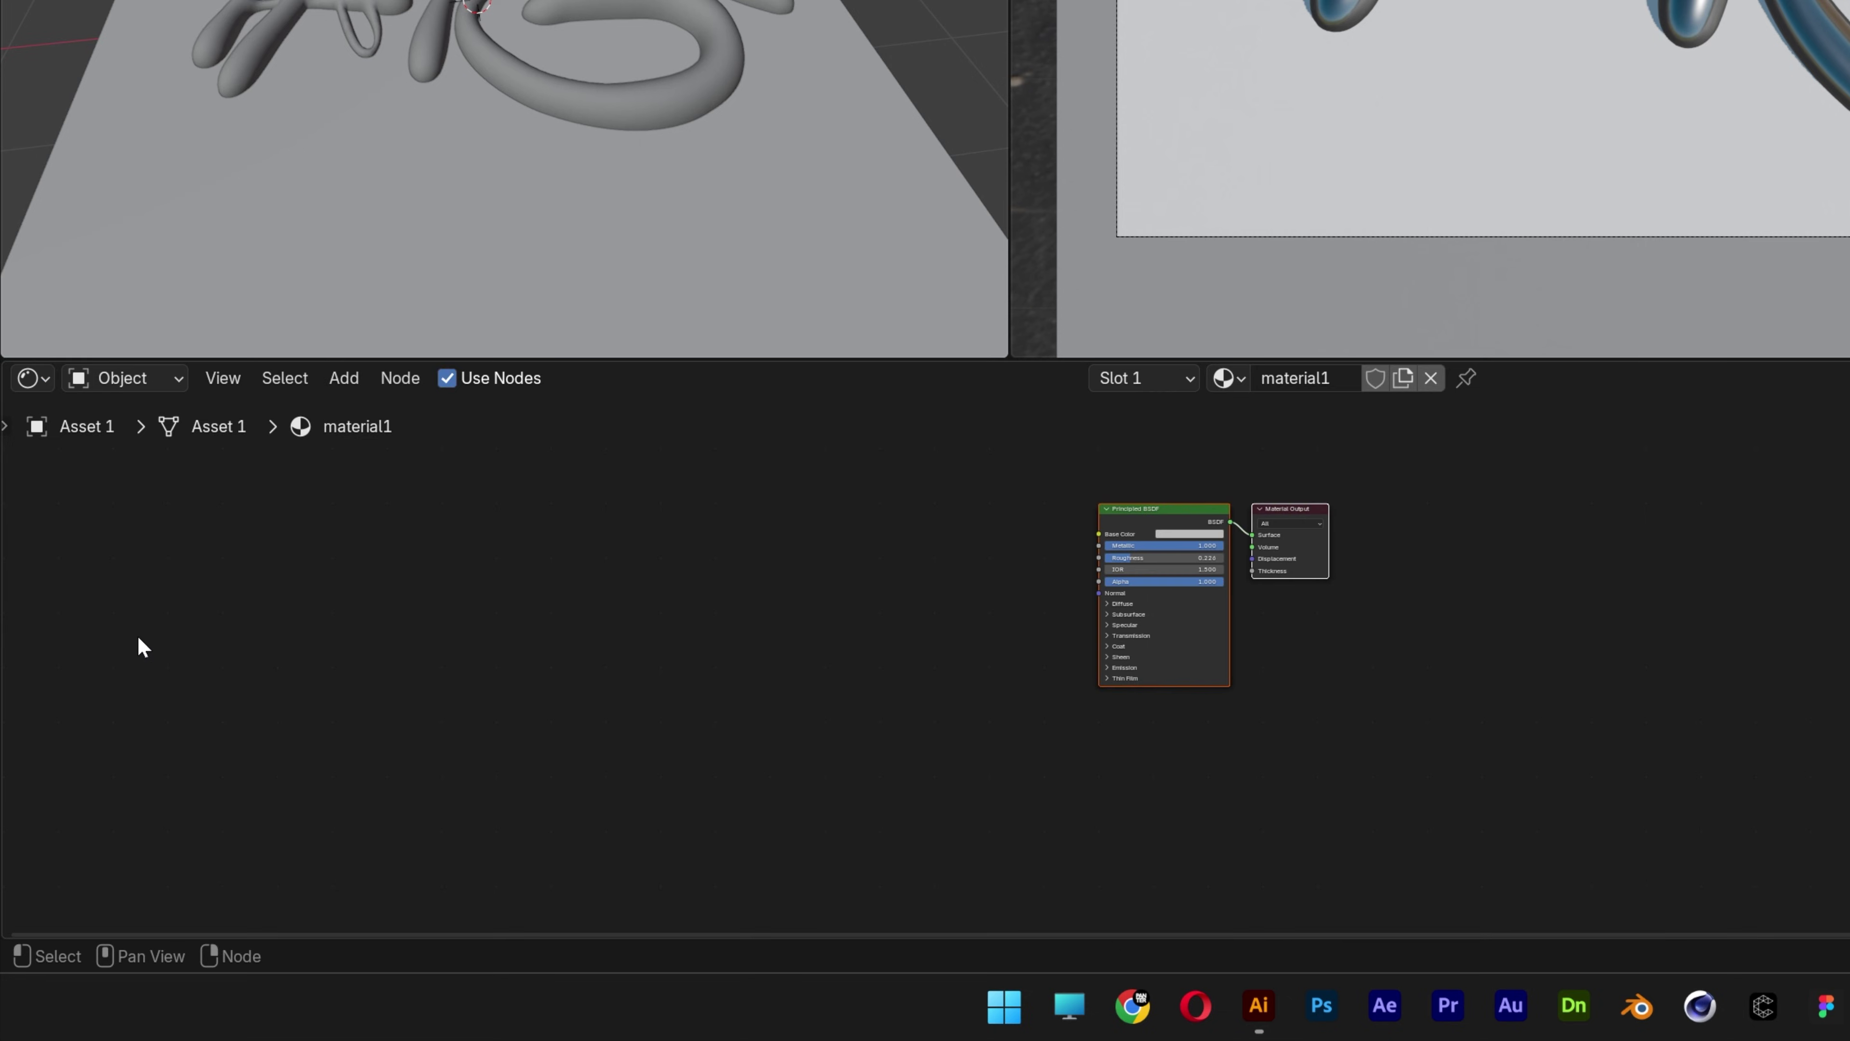
{"action": "left_click", "coordinate": [161, 379]}
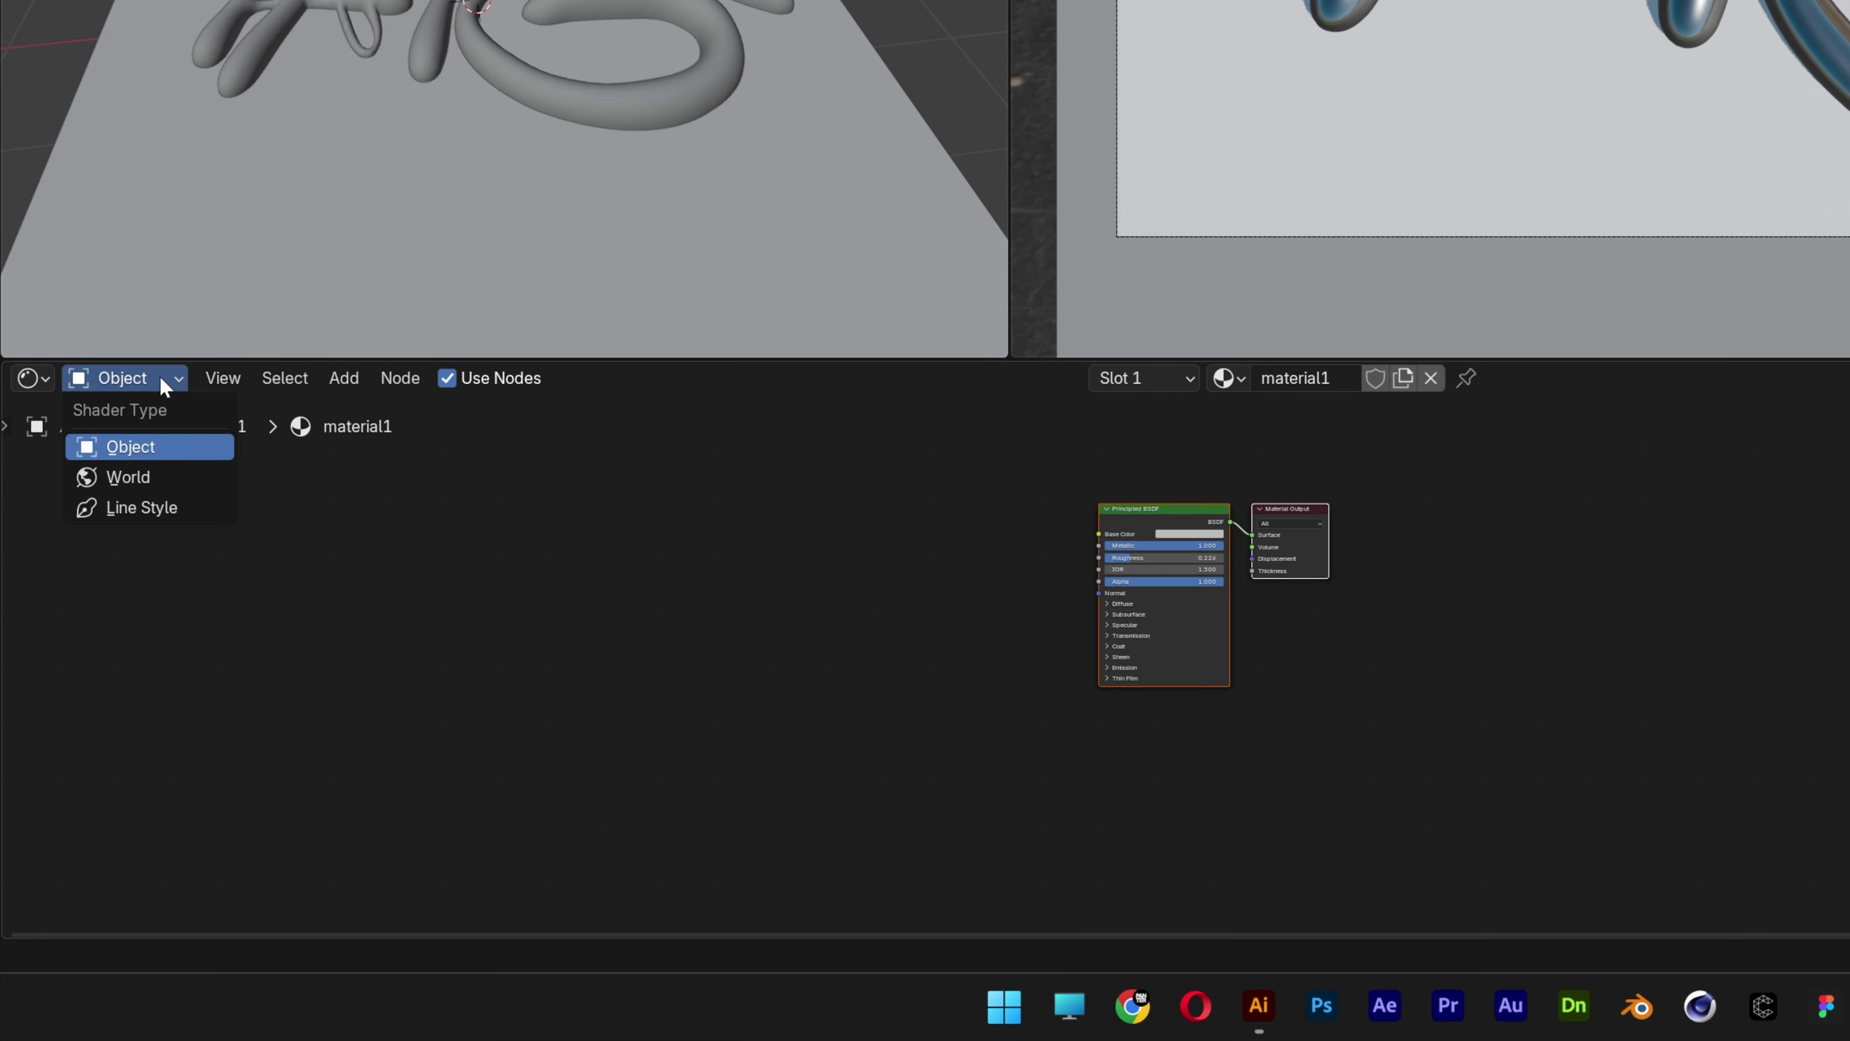
{"action": "left_click", "coordinate": [145, 474]}
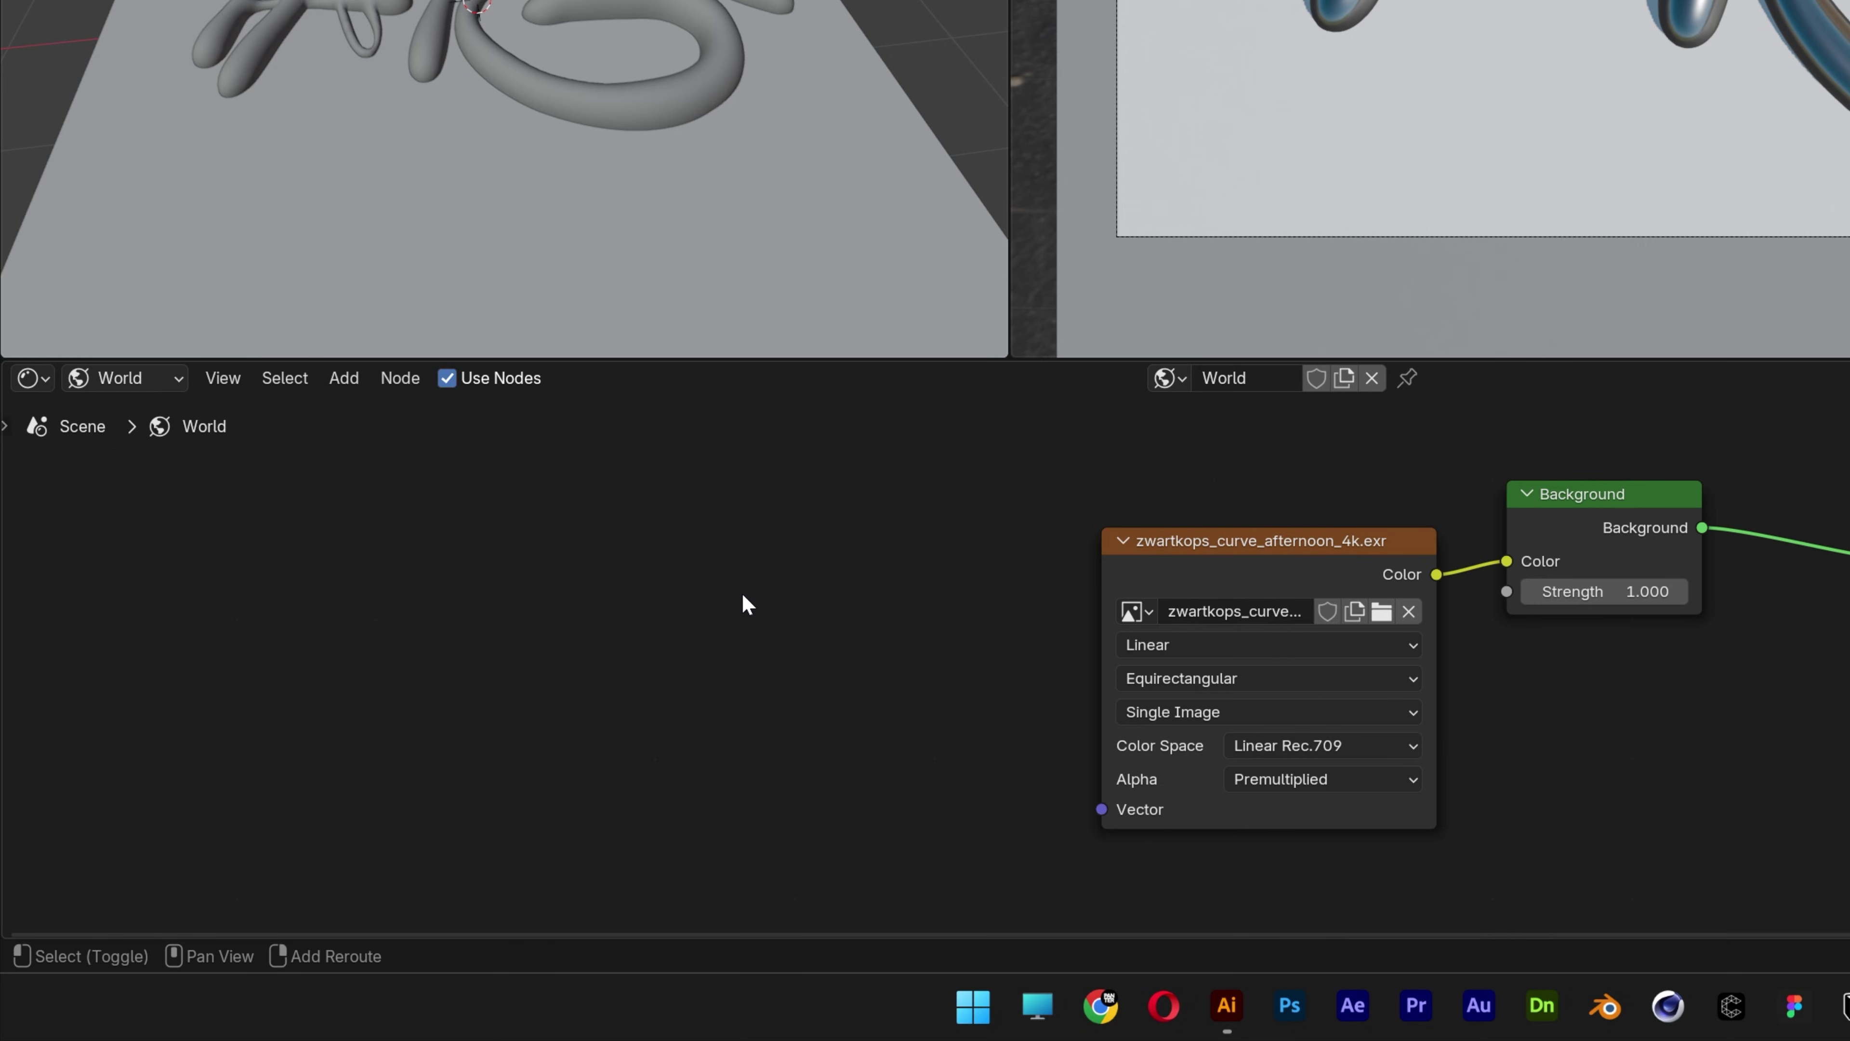
Add a Mapping node and a Texture Coordinate node left of the environment image
{"action": "key", "text": "shift+a"}
{"action": "type", "text": "mapping"}
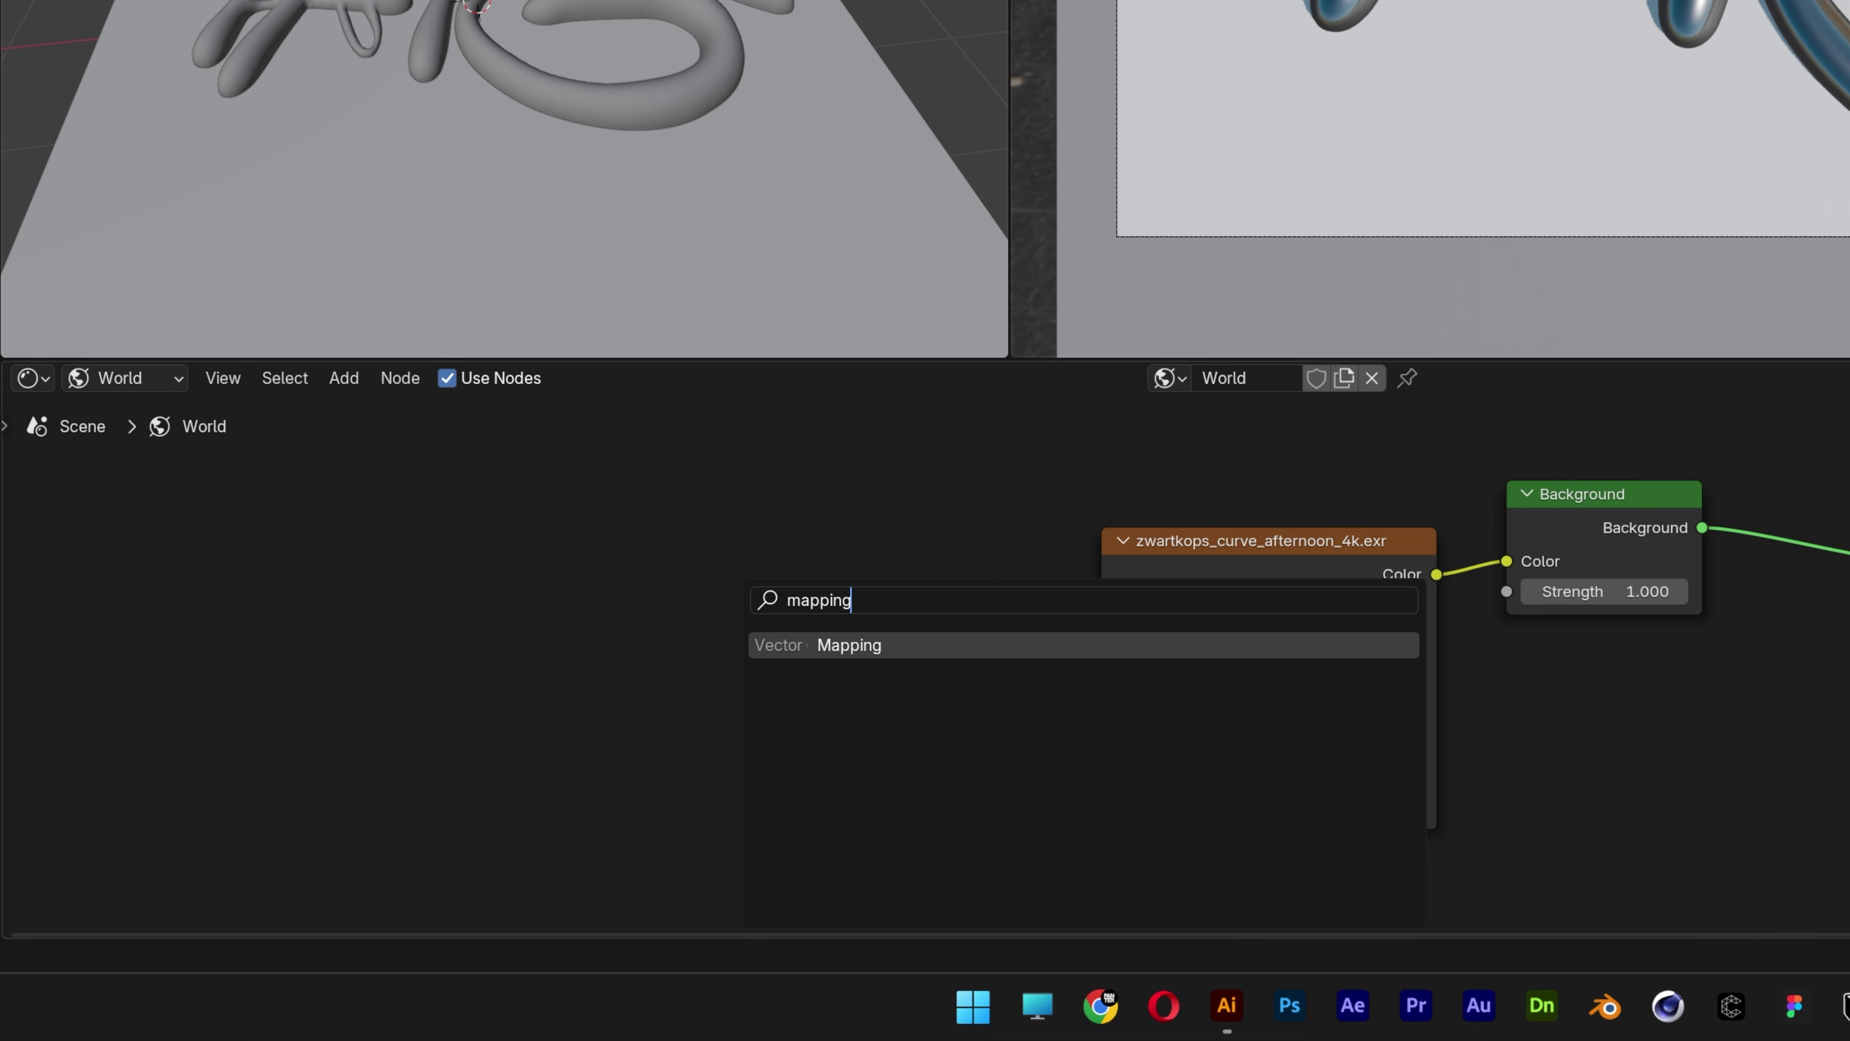
{"action": "key", "text": "Return"}
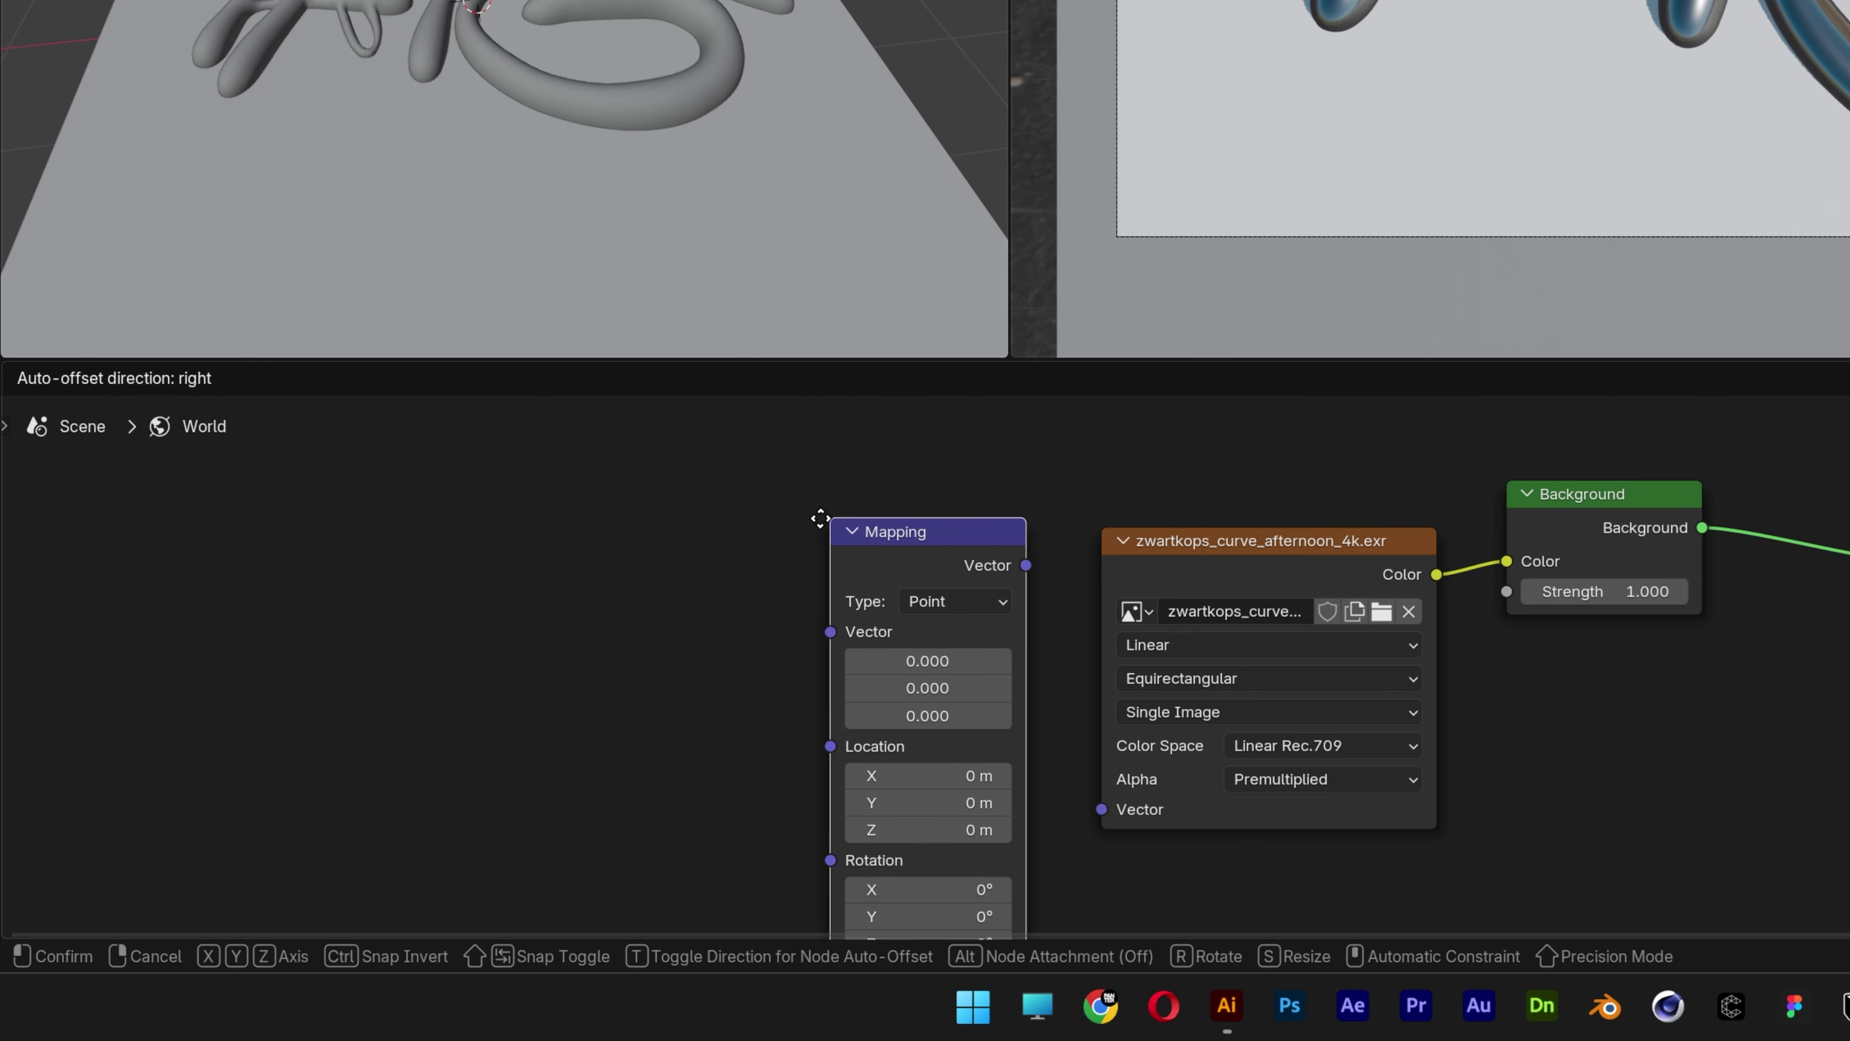
{"action": "left_click", "coordinate": [795, 529]}
{"action": "key", "text": "shift+a"}
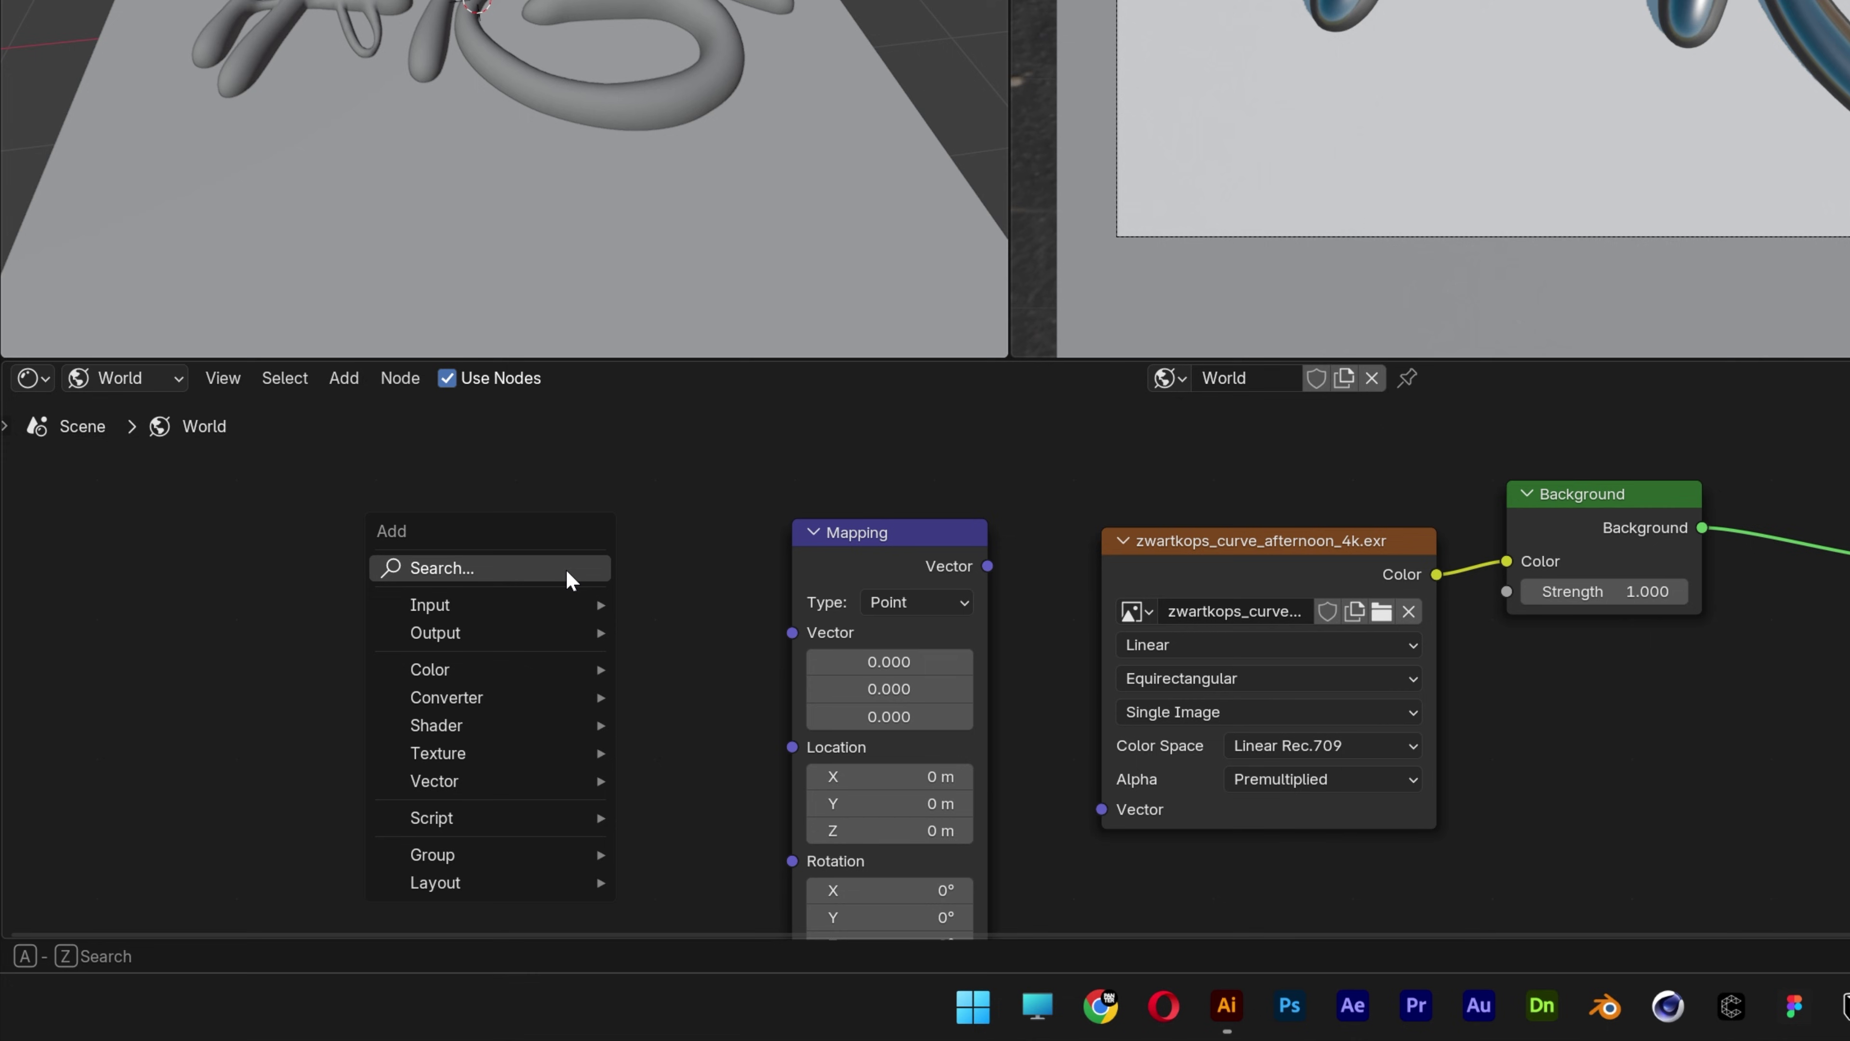
{"action": "type", "text": "texture coordinate"}
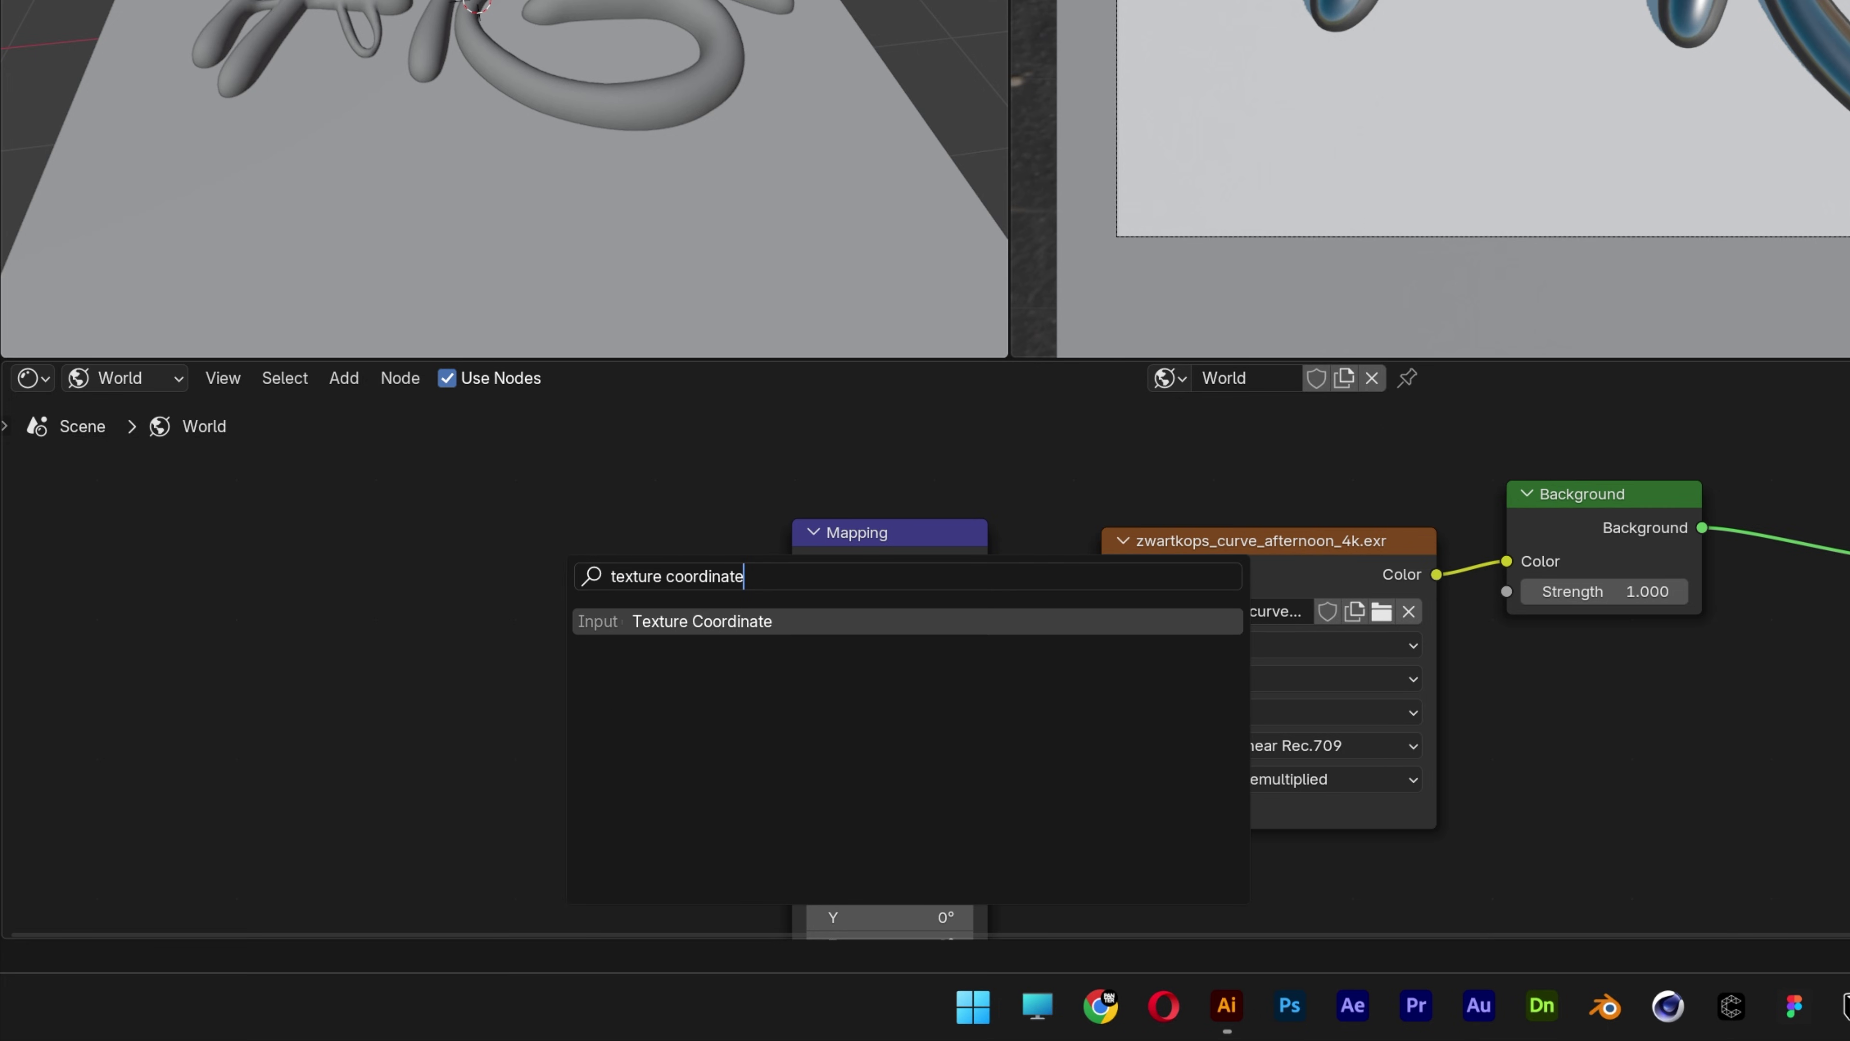
{"action": "key", "text": "Return"}
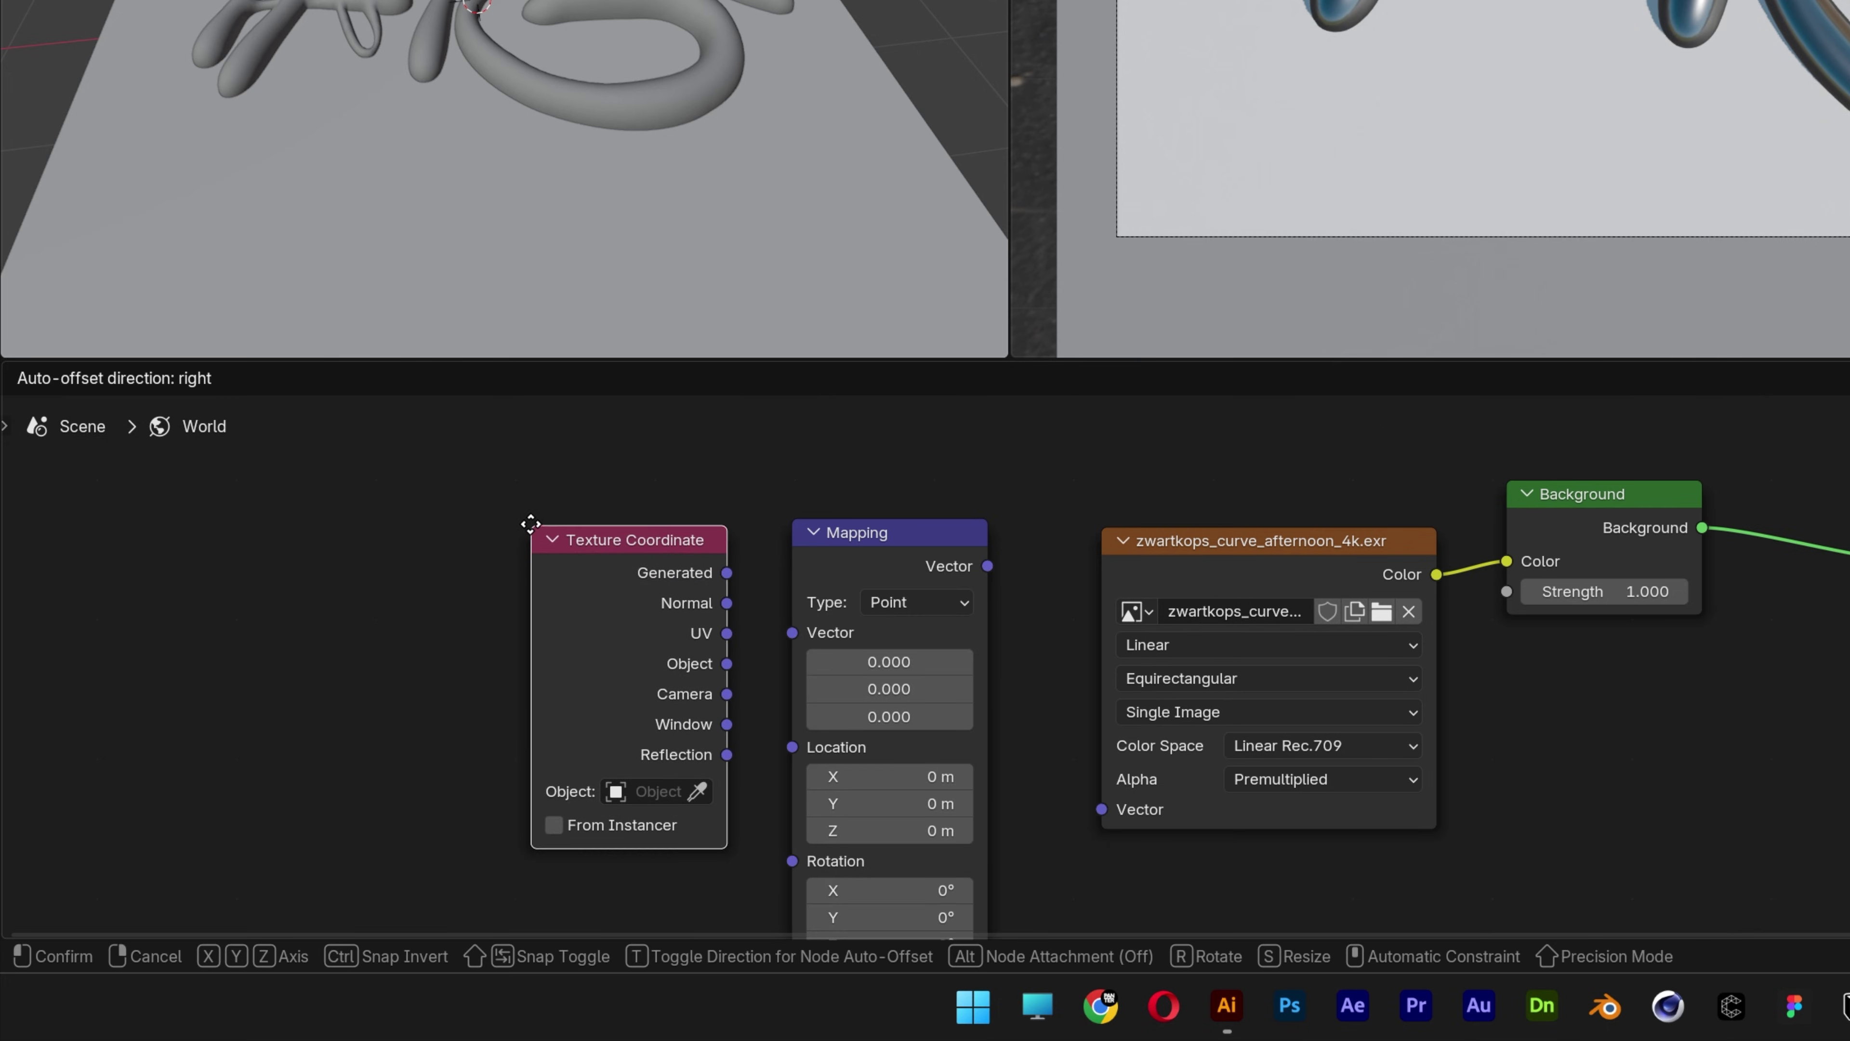
{"action": "left_click", "coordinate": [549, 529]}
{"action": "middle_click_drag", "start_coordinate": [550, 529], "coordinate": [579, 448]}
Link Generated→Mapping→image Vector and rotate the HDRI to 63.9° X, -0.7° Y
{"action": "left_click_drag", "start_coordinate": [1017, 486], "coordinate": [1129, 729]}
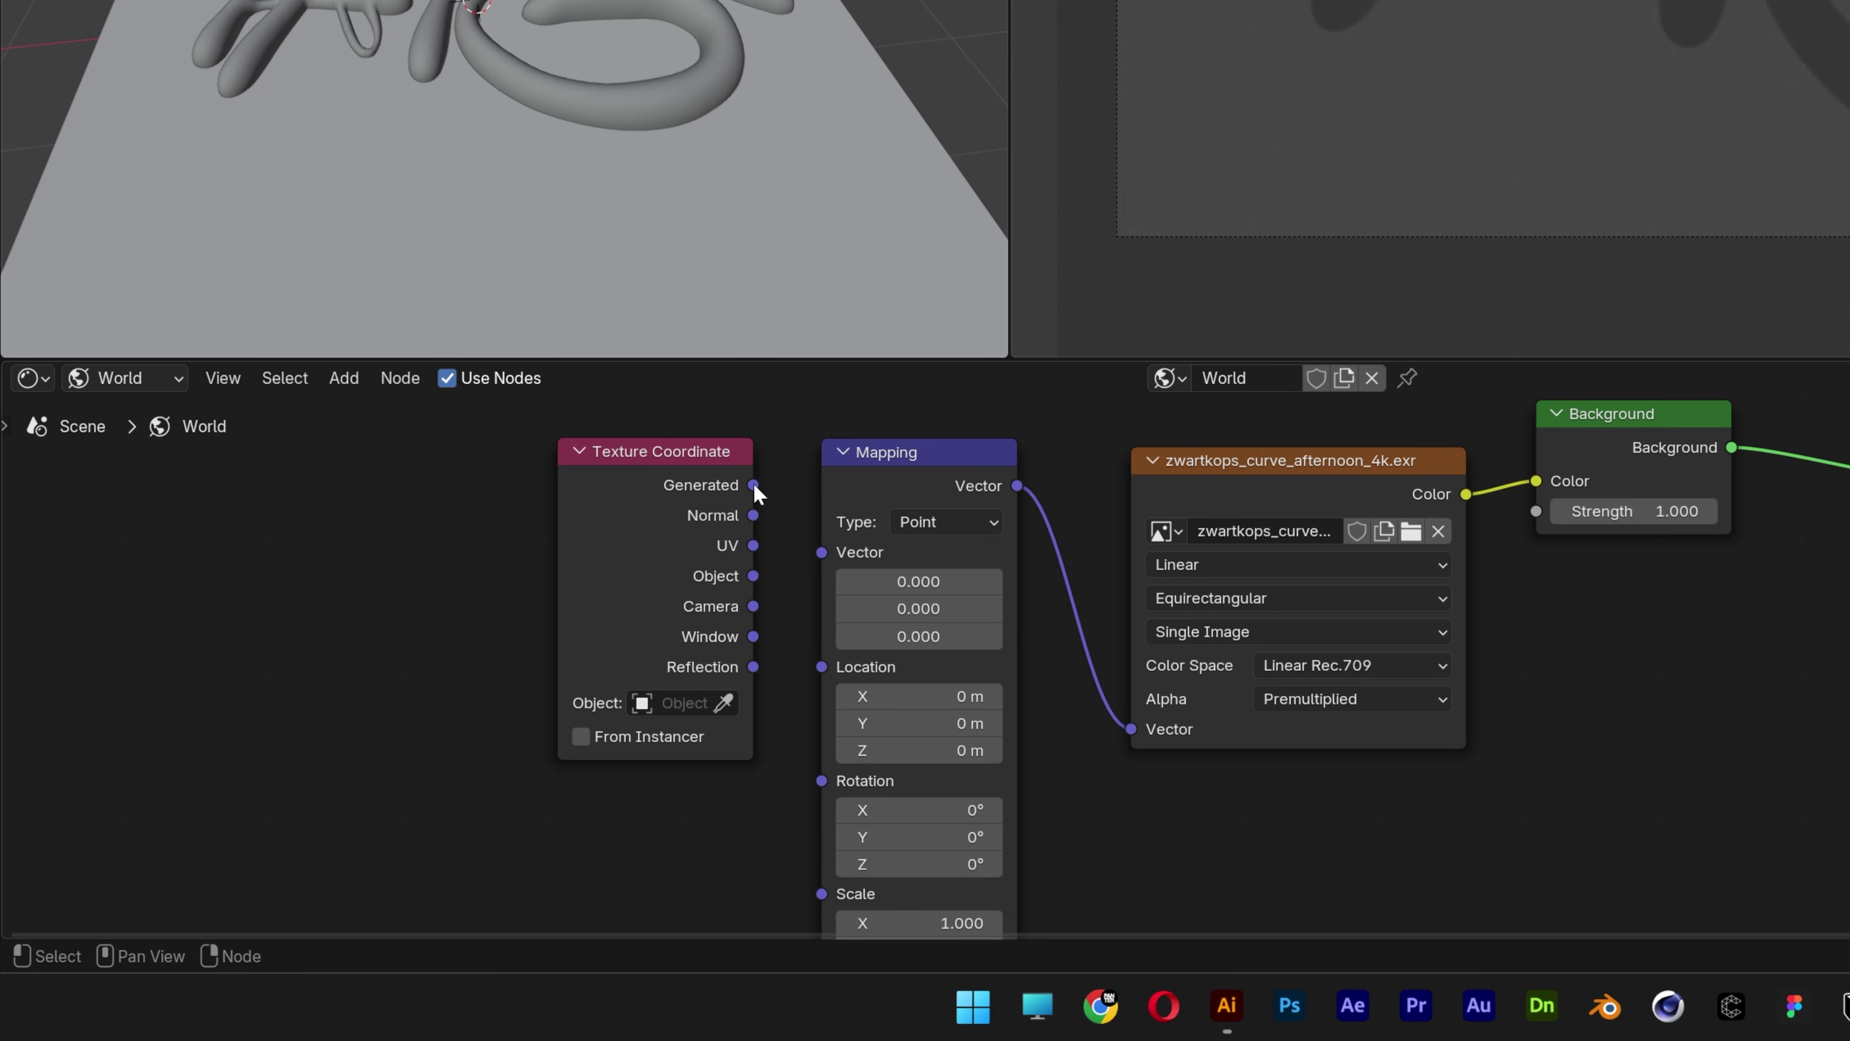
{"action": "left_click_drag", "start_coordinate": [755, 485], "coordinate": [805, 559]}
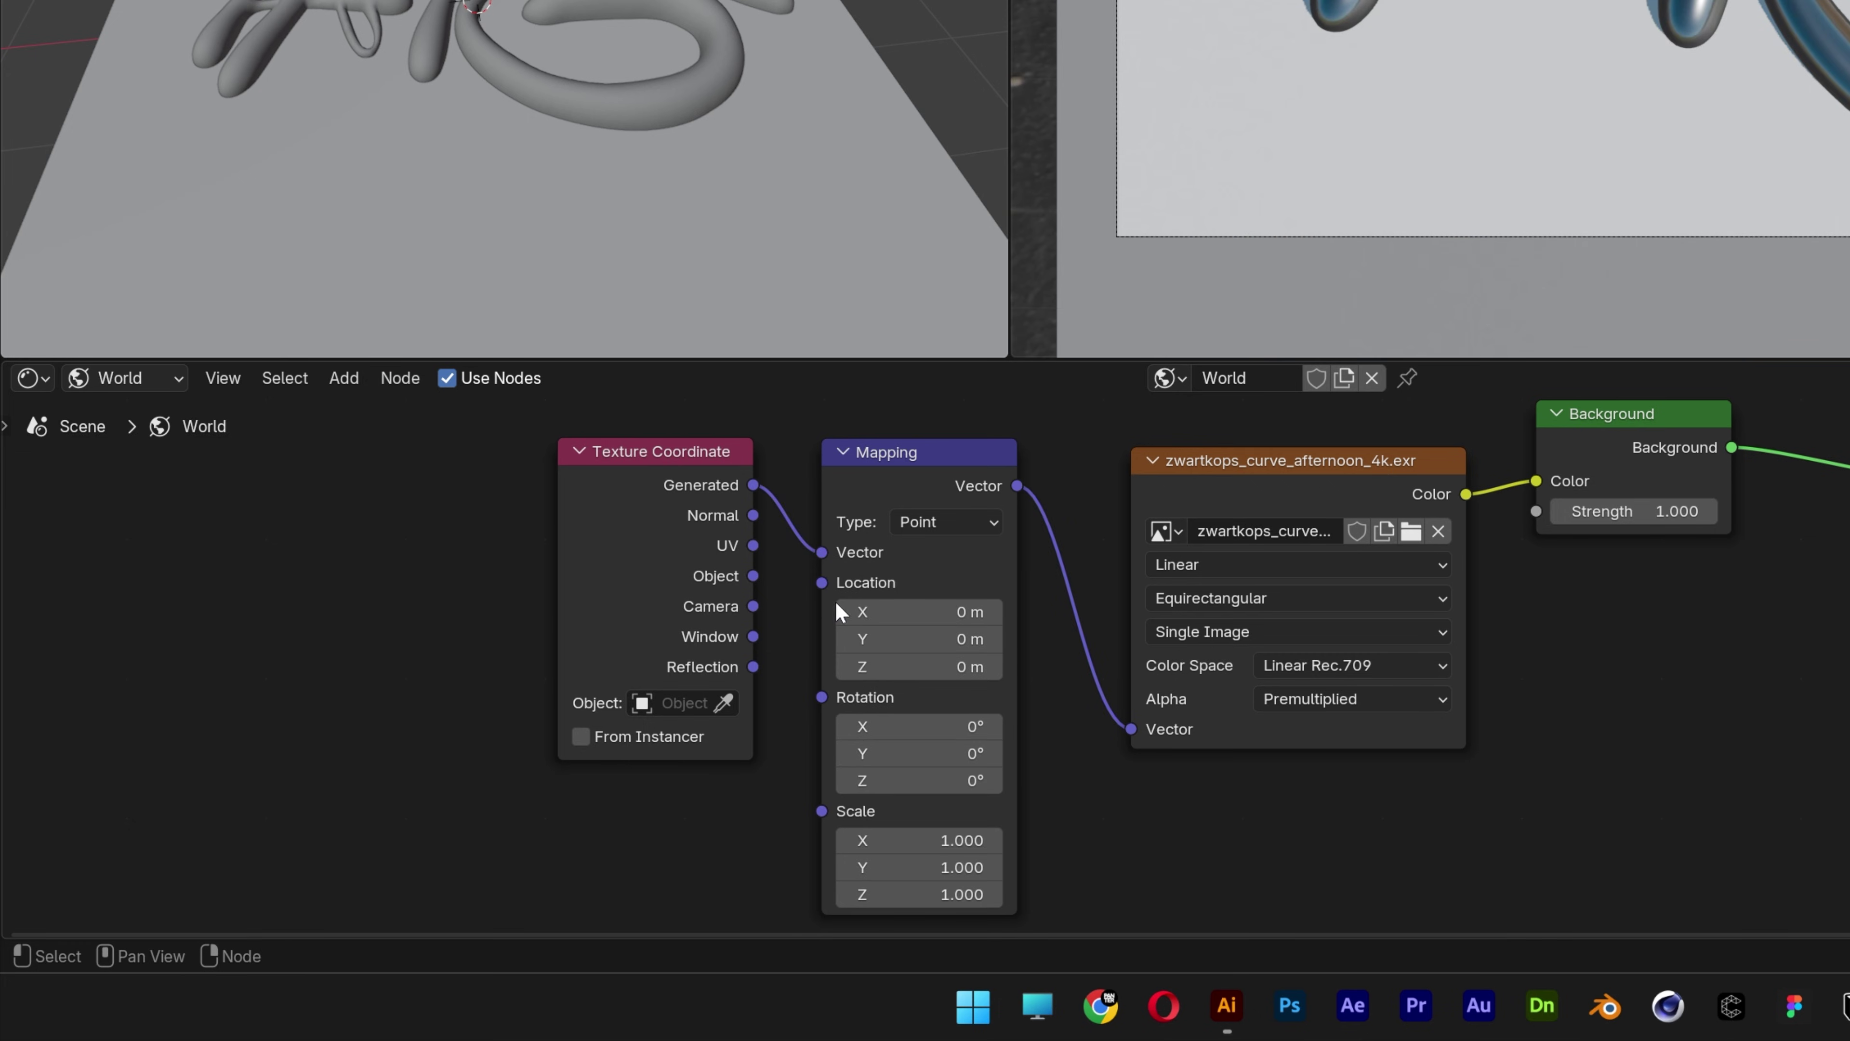
{"action": "middle_click_drag", "start_coordinate": [1060, 738], "coordinate": [1083, 606]}
{"action": "mouse_move", "coordinate": [982, 634]}
{"action": "middle_mouse_down"}
{"action": "mouse_move", "coordinate": [941, 596]}
{"action": "mouse_move", "coordinate": [982, 634]}
{"action": "middle_mouse_up"}
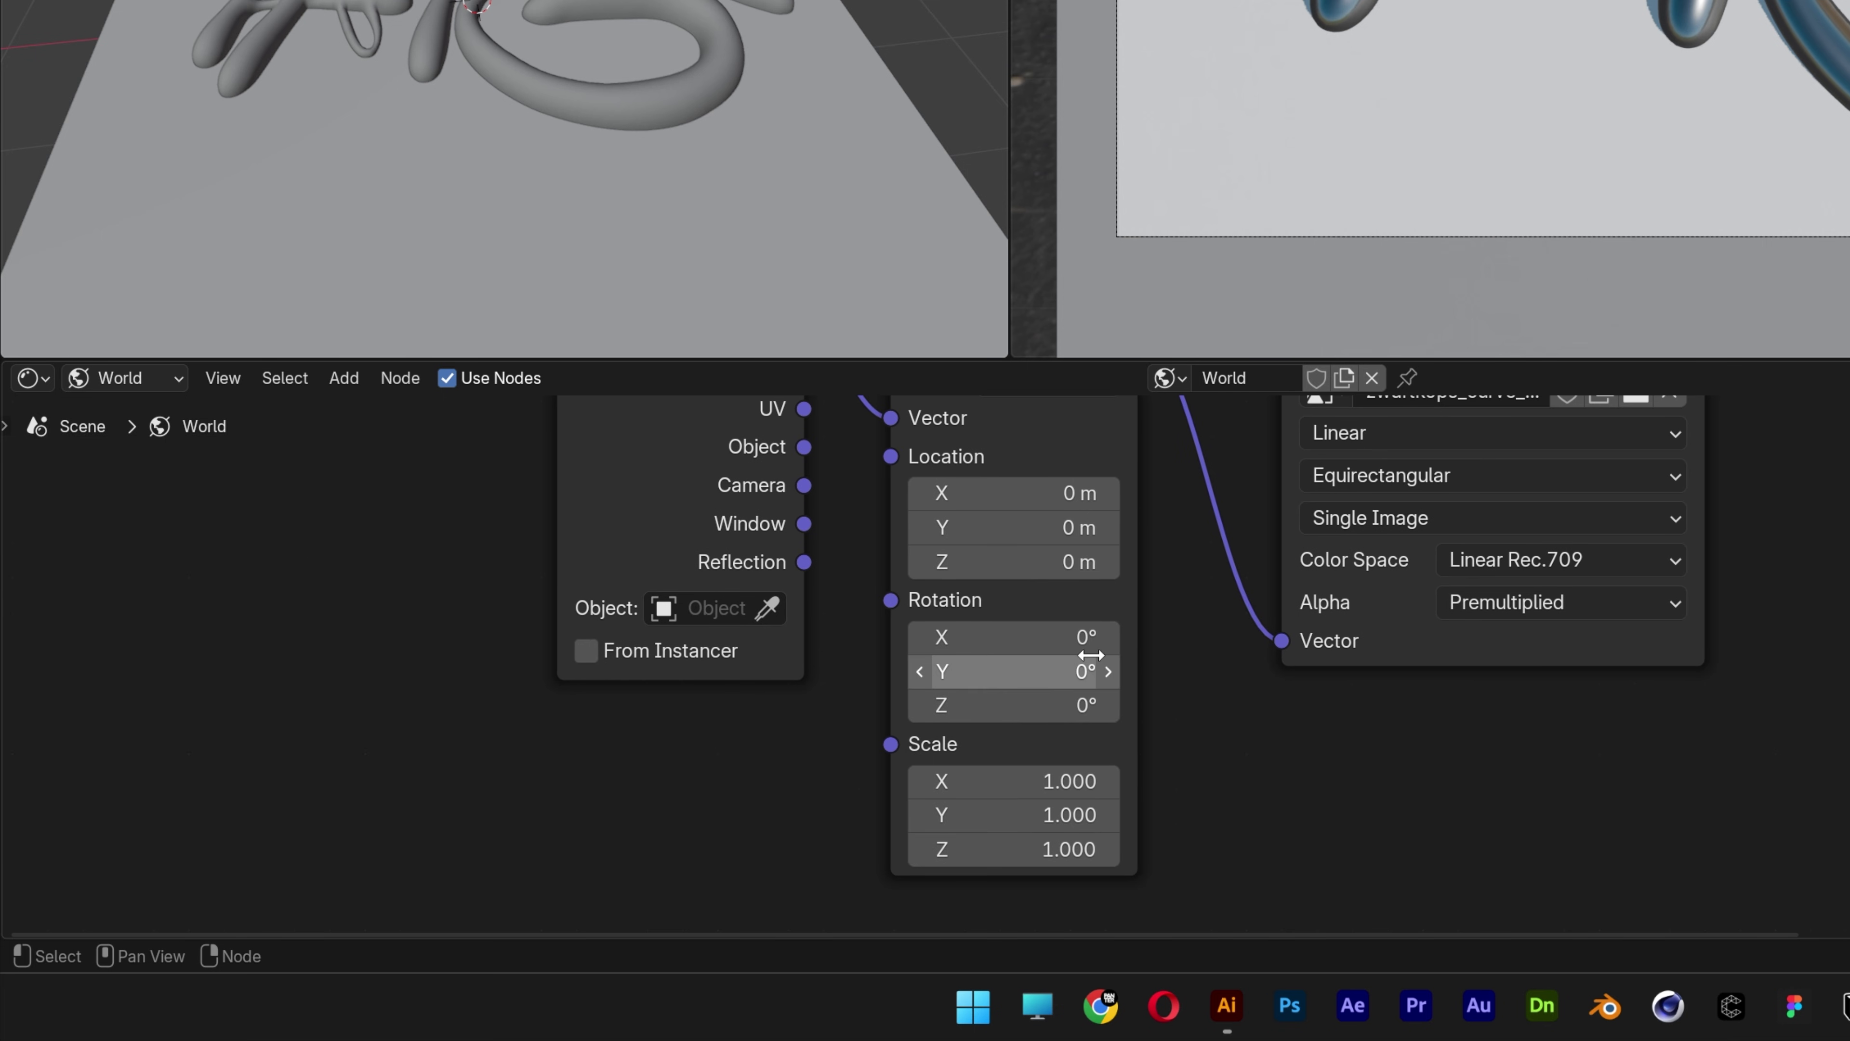
{"action": "left_click_drag", "start_coordinate": [946, 595], "coordinate": [1020, 596]}
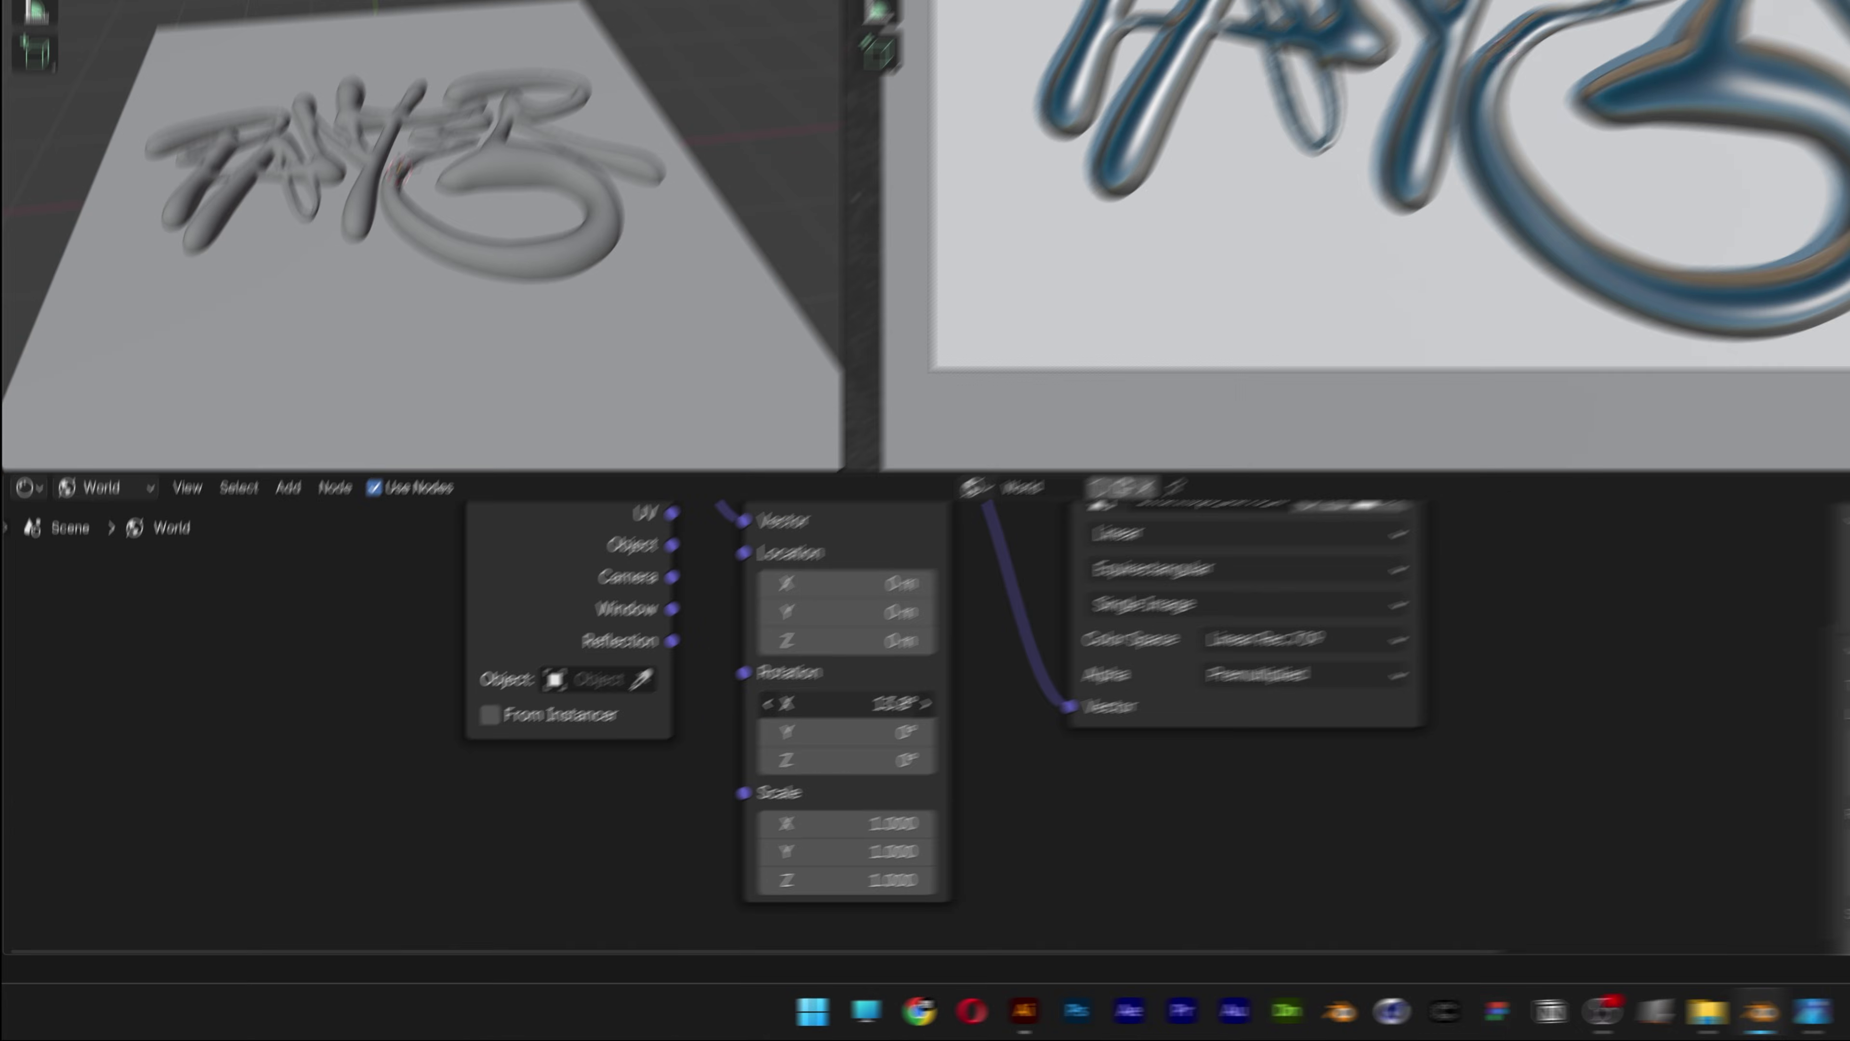
{"action": "left_click_drag", "start_coordinate": [845, 702], "coordinate": [962, 703]}
{"action": "left_click_drag", "start_coordinate": [598, 802], "coordinate": [699, 823]}
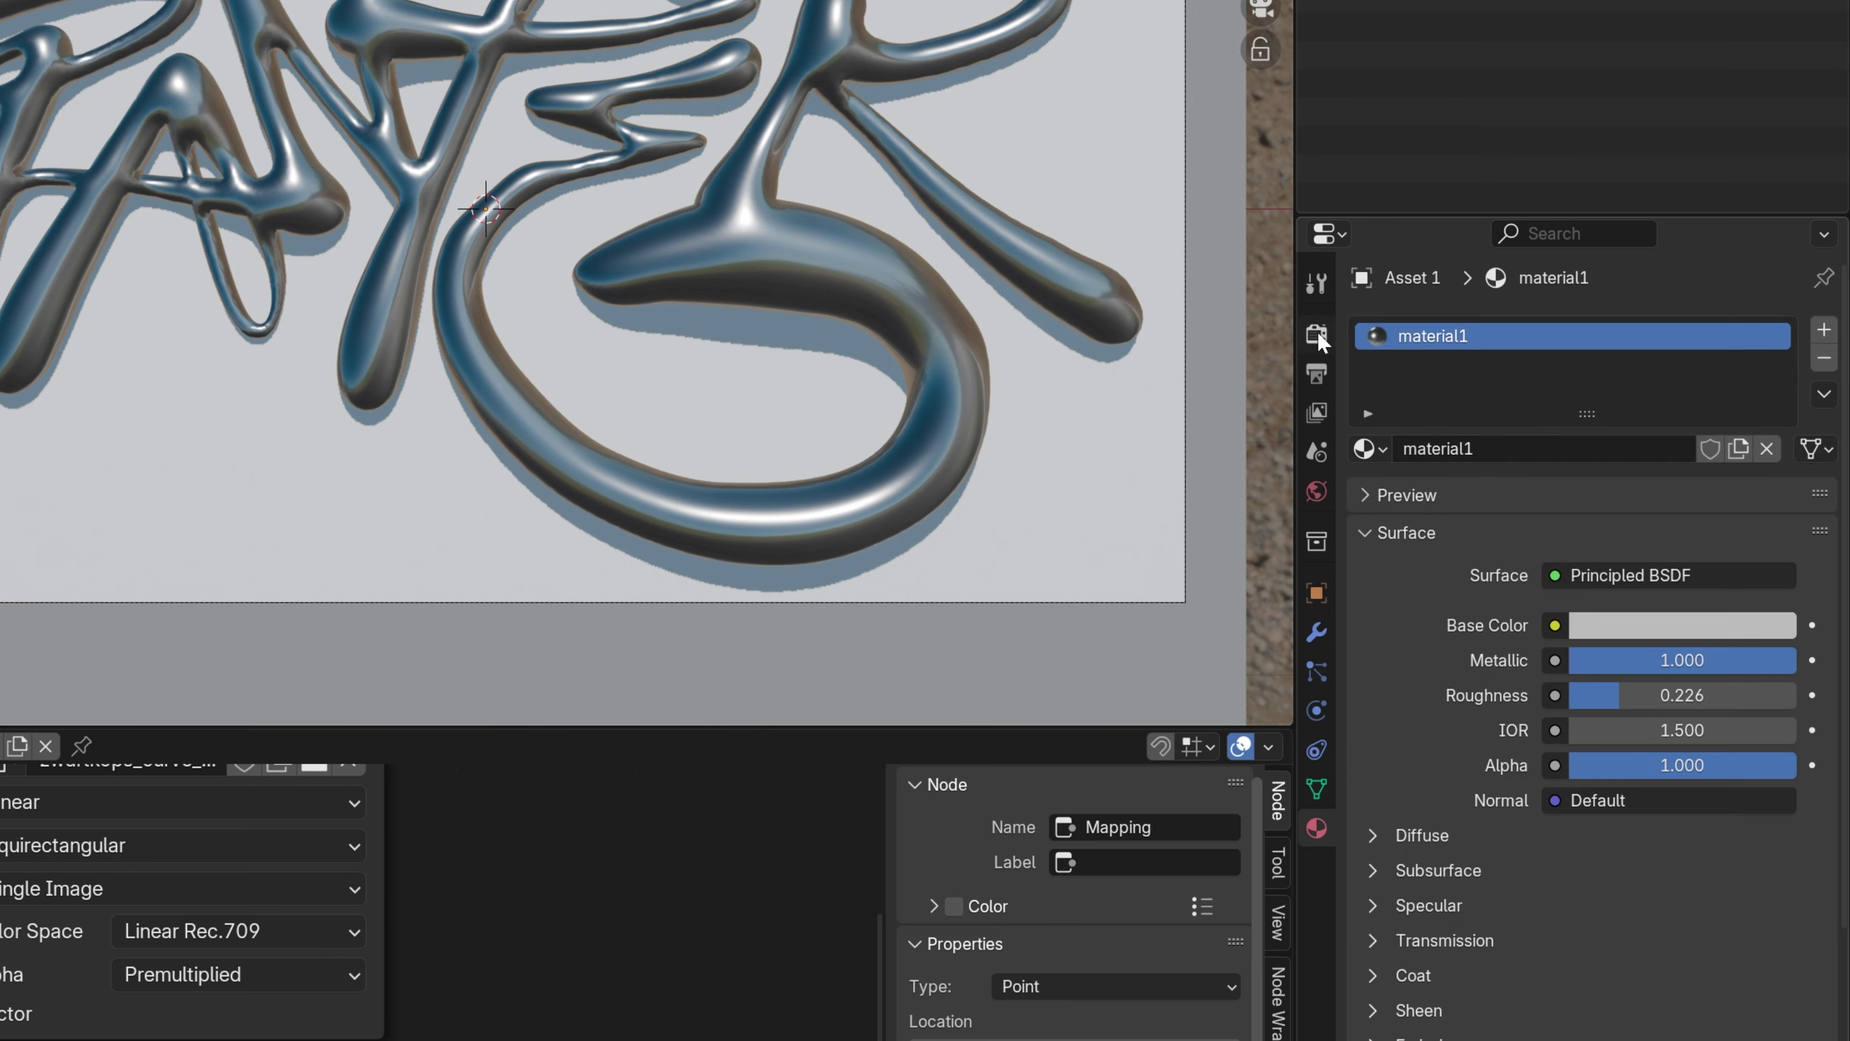
In Render Properties, switch the render engine to Cycles and the device to GPU Compute
{"action": "left_click", "coordinate": [1541, 413]}
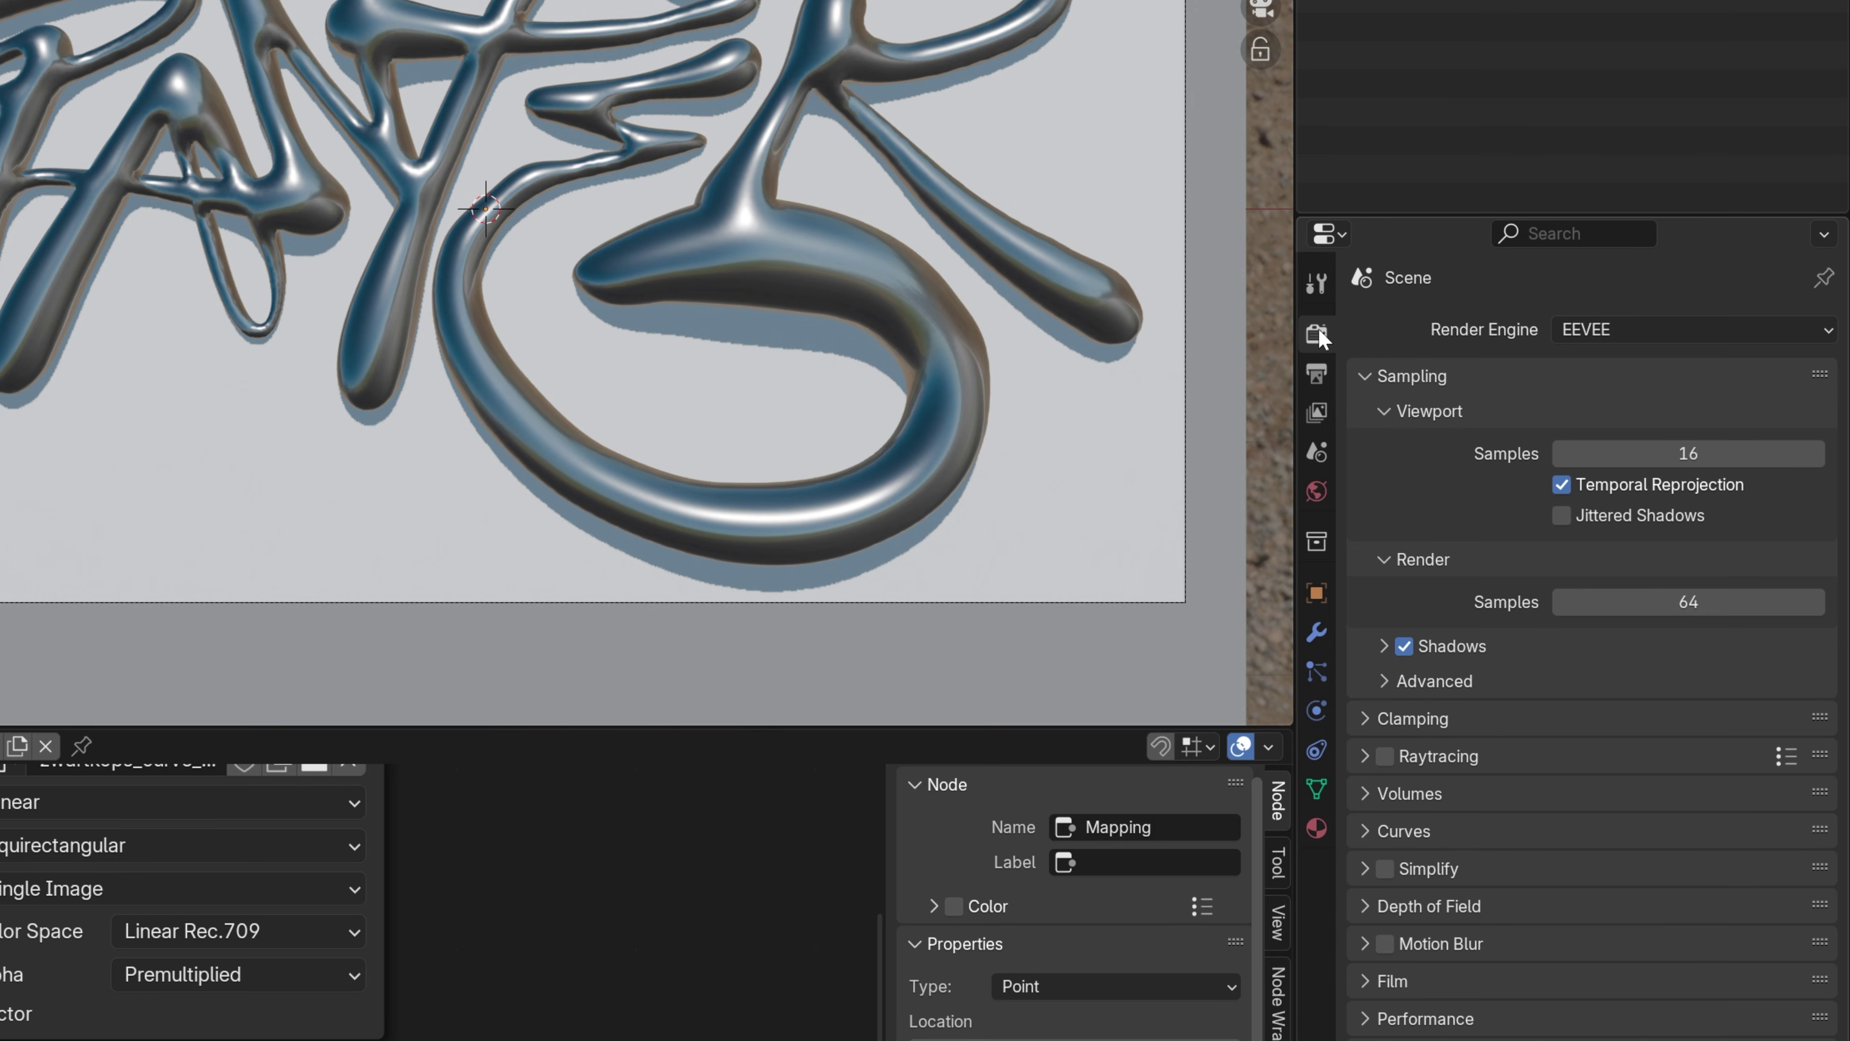
{"action": "left_click", "coordinate": [1658, 331]}
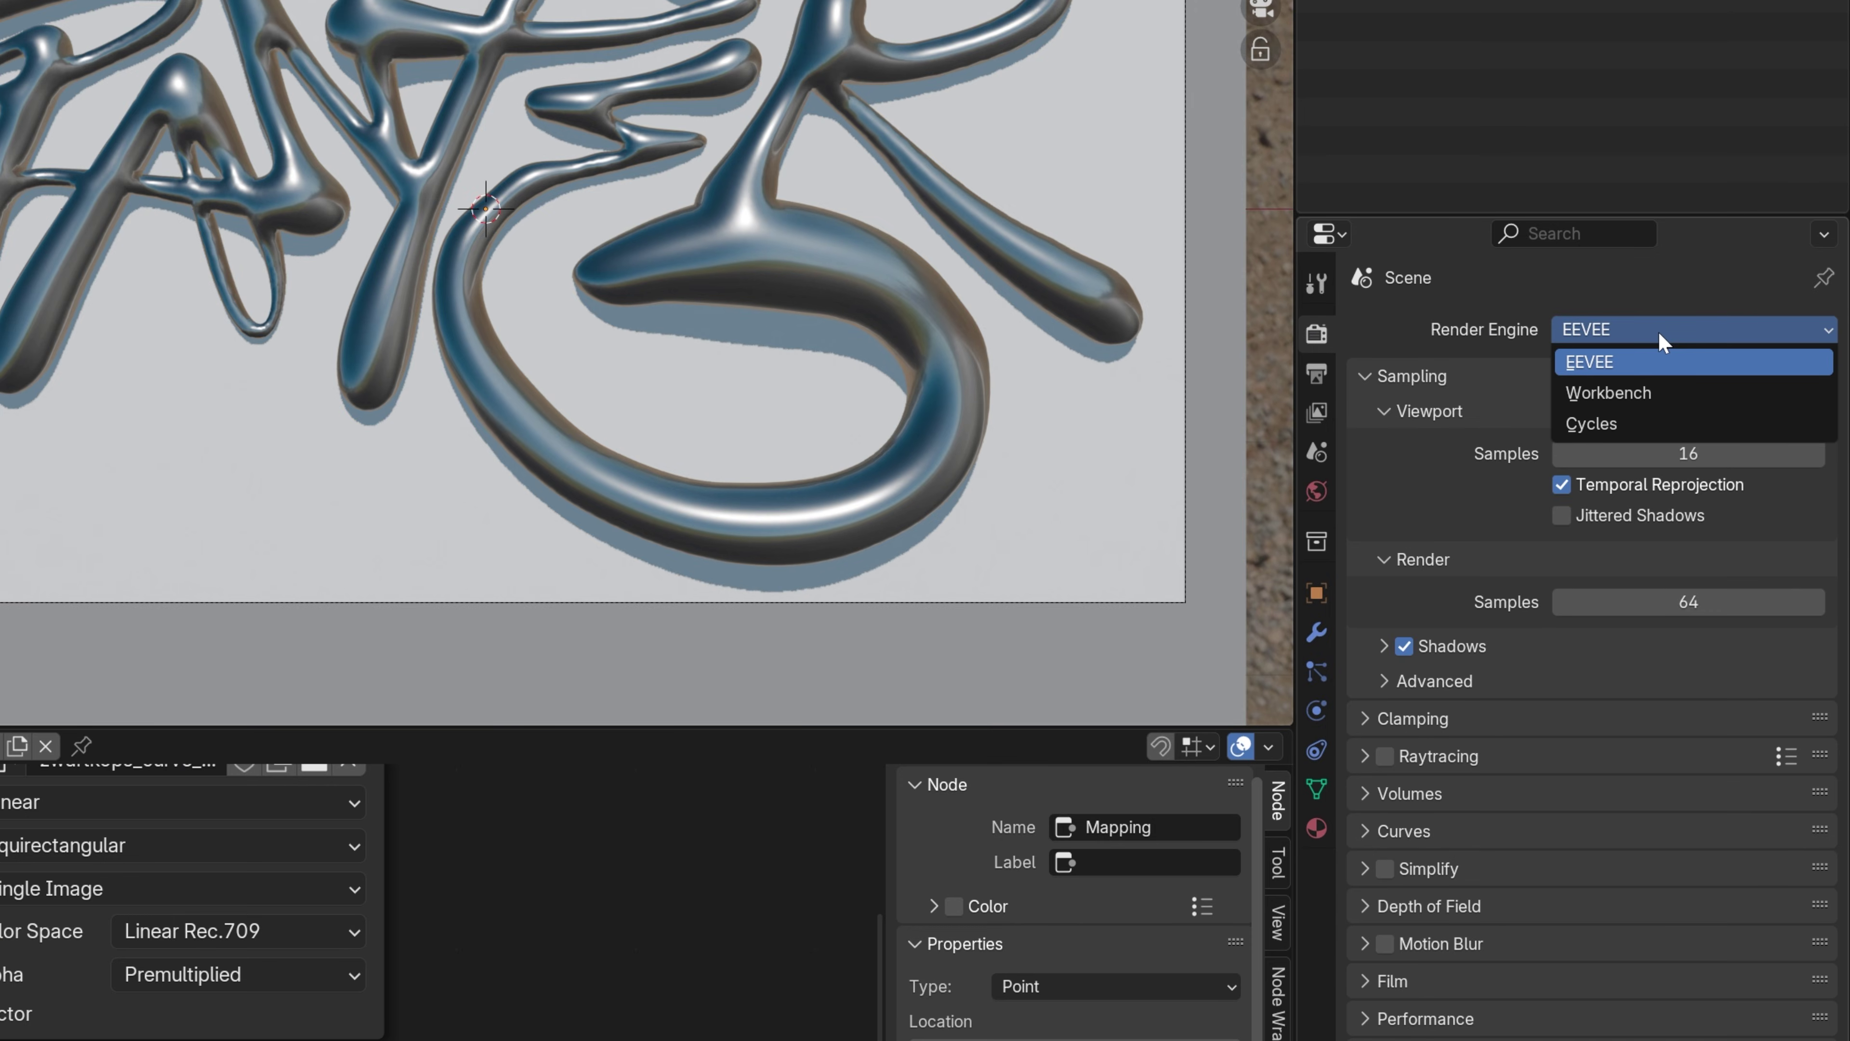
{"action": "left_click", "coordinate": [1622, 415]}
{"action": "left_click", "coordinate": [1610, 401]}
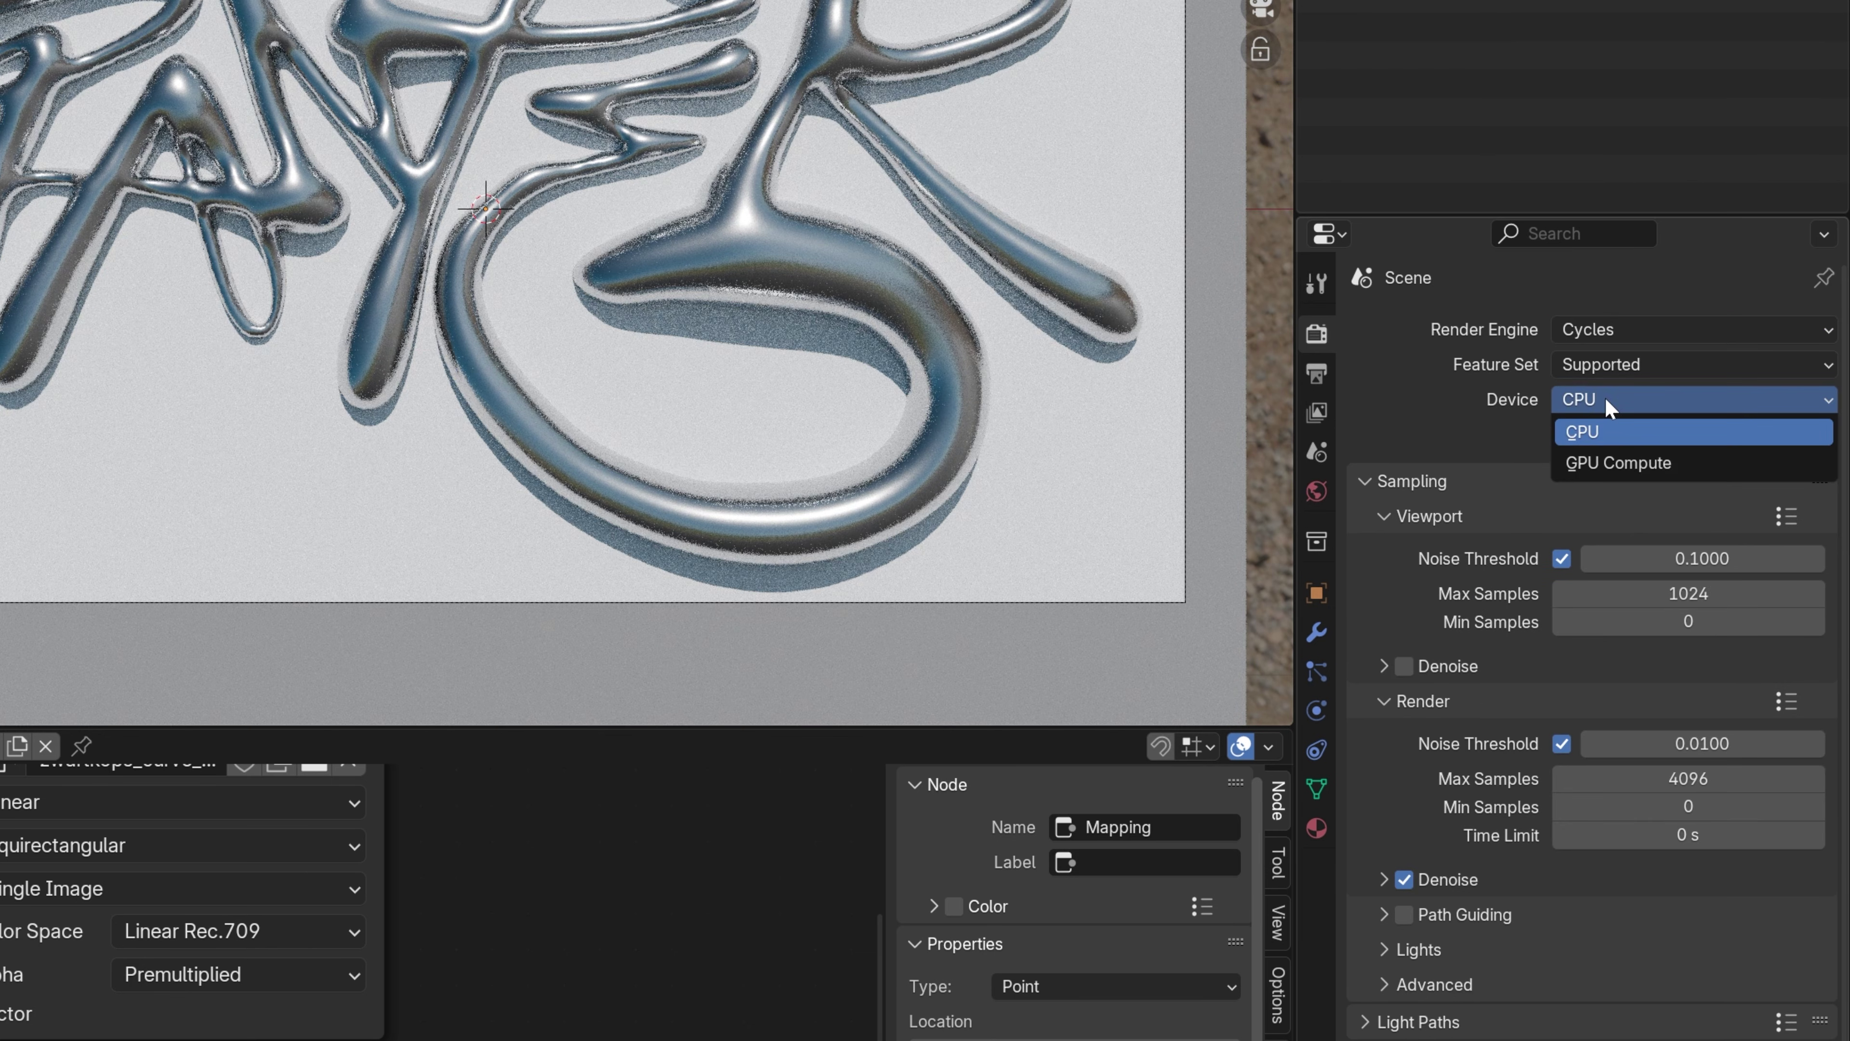
{"action": "left_click", "coordinate": [1629, 463]}
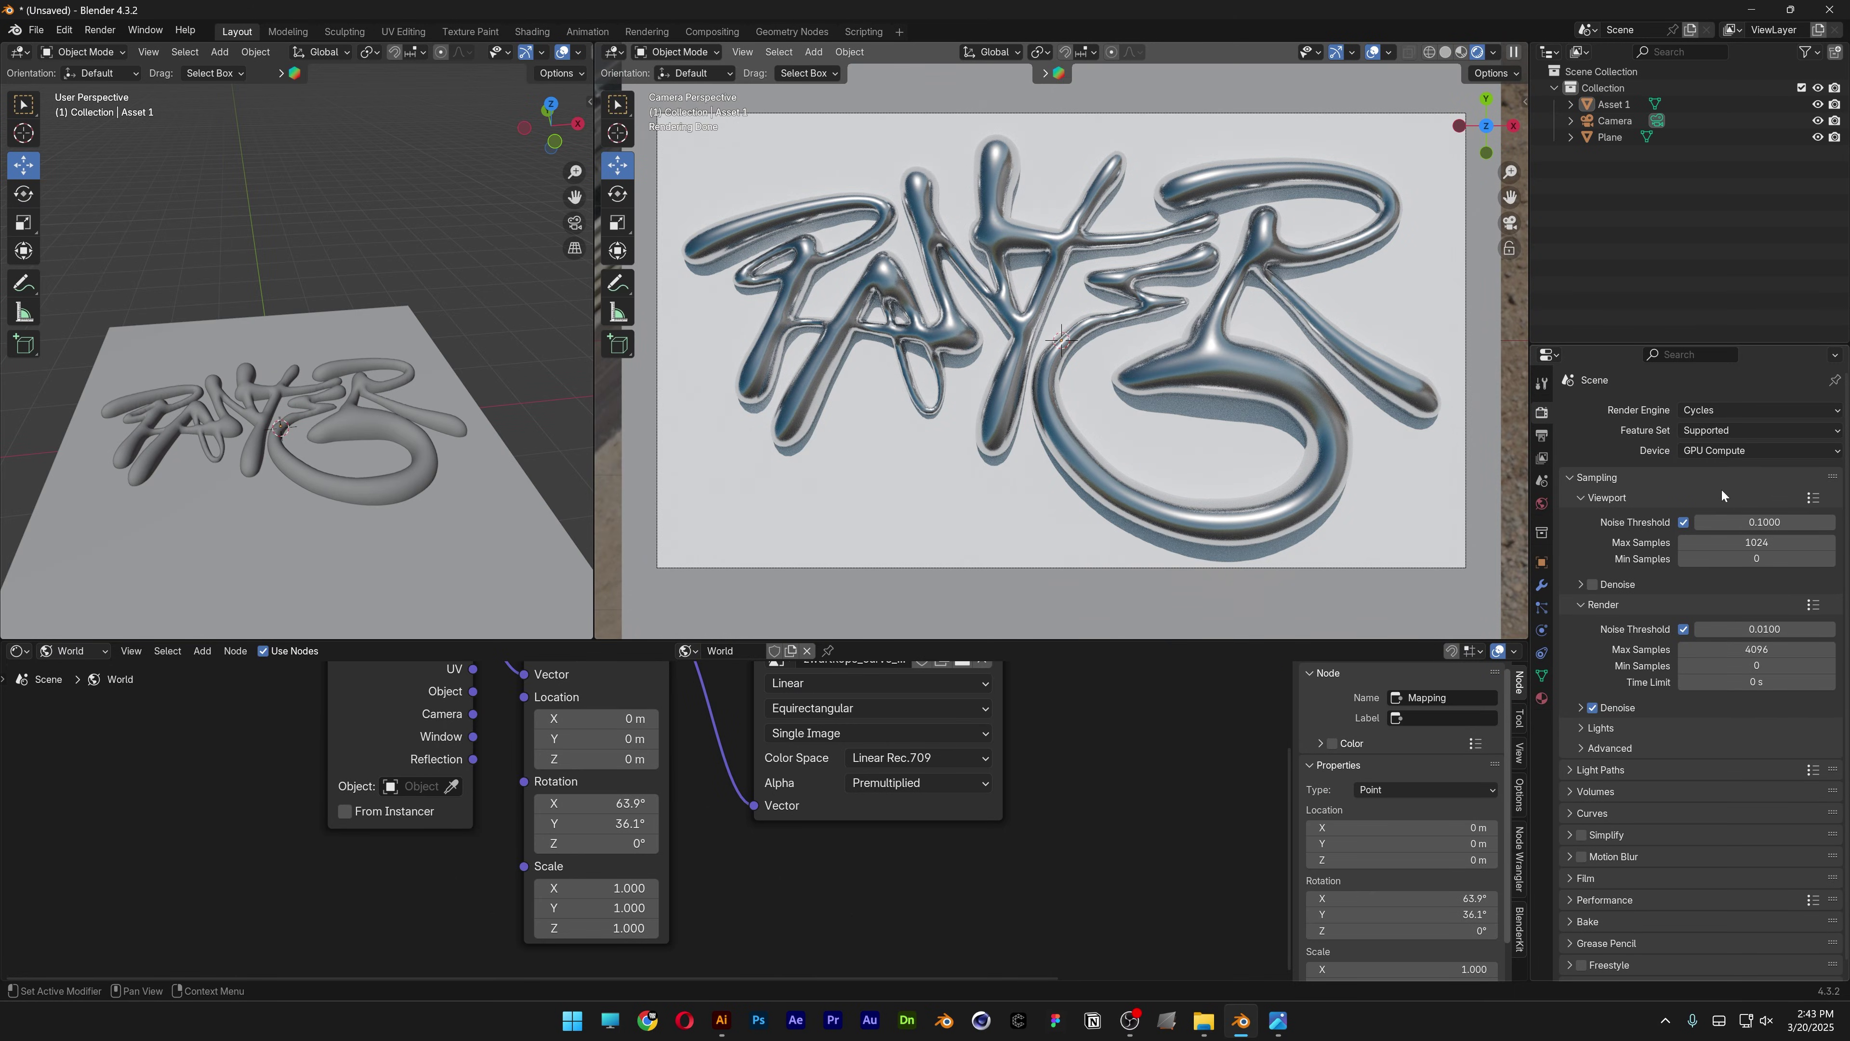